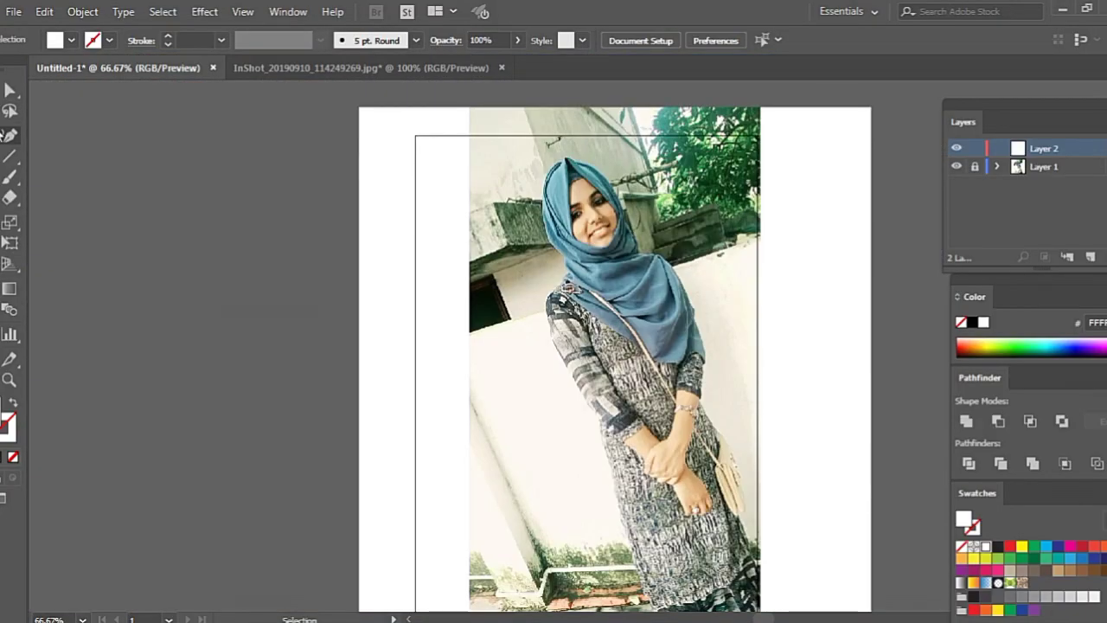
# - Zoom in to 400% on the woman's face in the reference photo
pyautogui.hotkey('ctrl', '+')
pyautogui.hotkey('ctrl', '-')
pyautogui.scroll(-1, 614, 277)
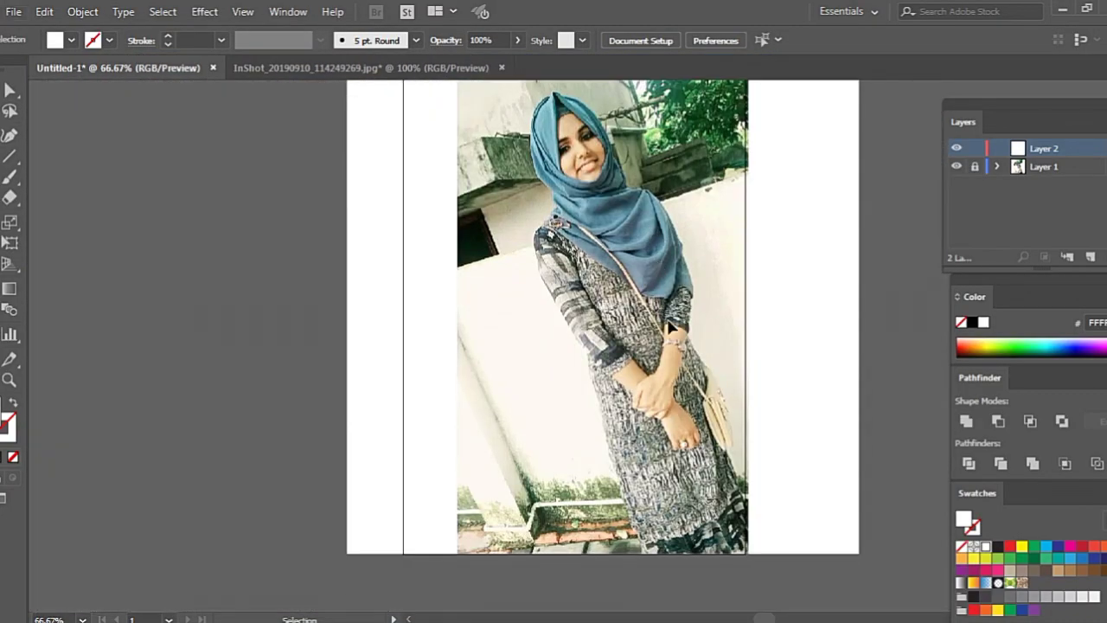
pyautogui.hotkey('ctrl', '+')
pyautogui.scroll(1, 622, 320)
pyautogui.scroll(-3, 732, 511)
pyautogui.scroll(1, 657, 432)
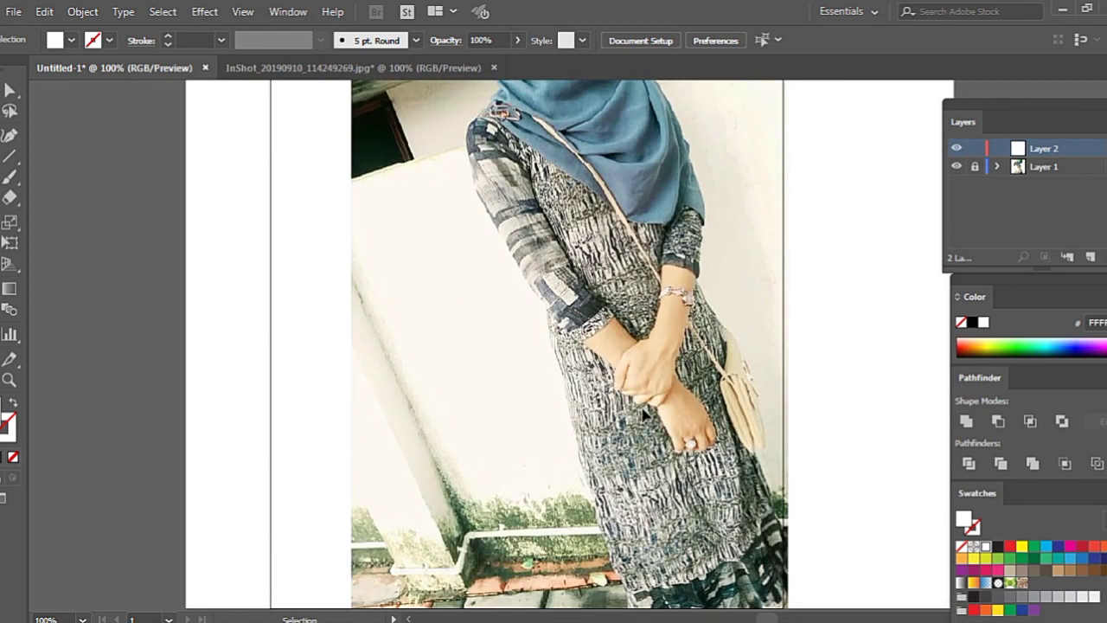
pyautogui.scroll(2, 572, 355)
pyautogui.scroll(1, 570, 354)
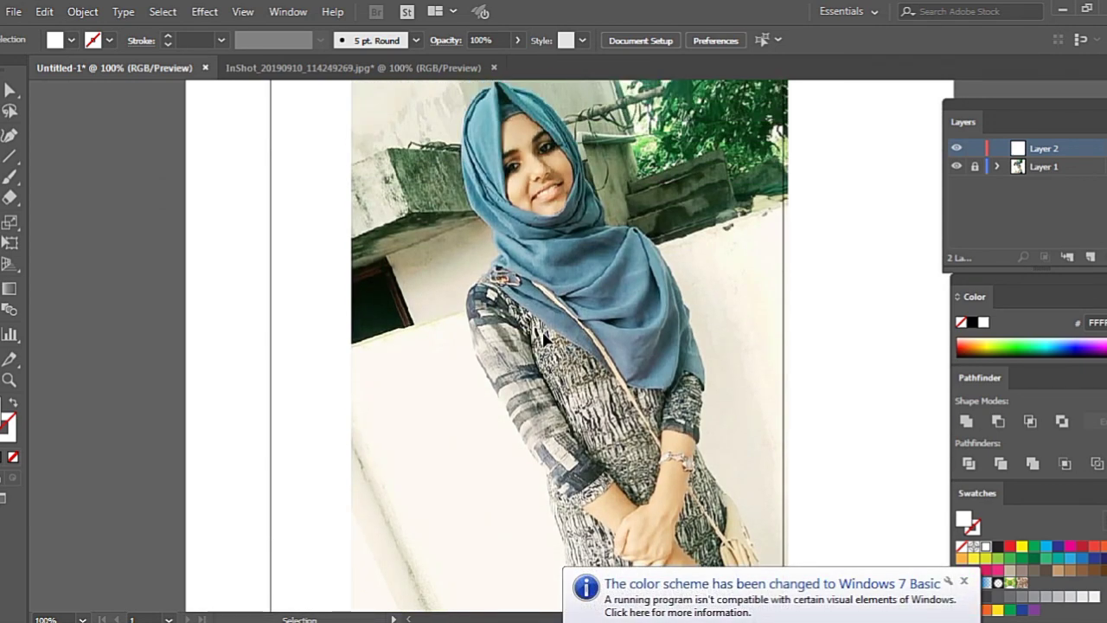
pyautogui.hotkey('ctrl', '+')
pyautogui.hotkey('ctrl', '+')
pyautogui.hotkey('ctrl', '+')
pyautogui.hotkey('ctrl', '+')
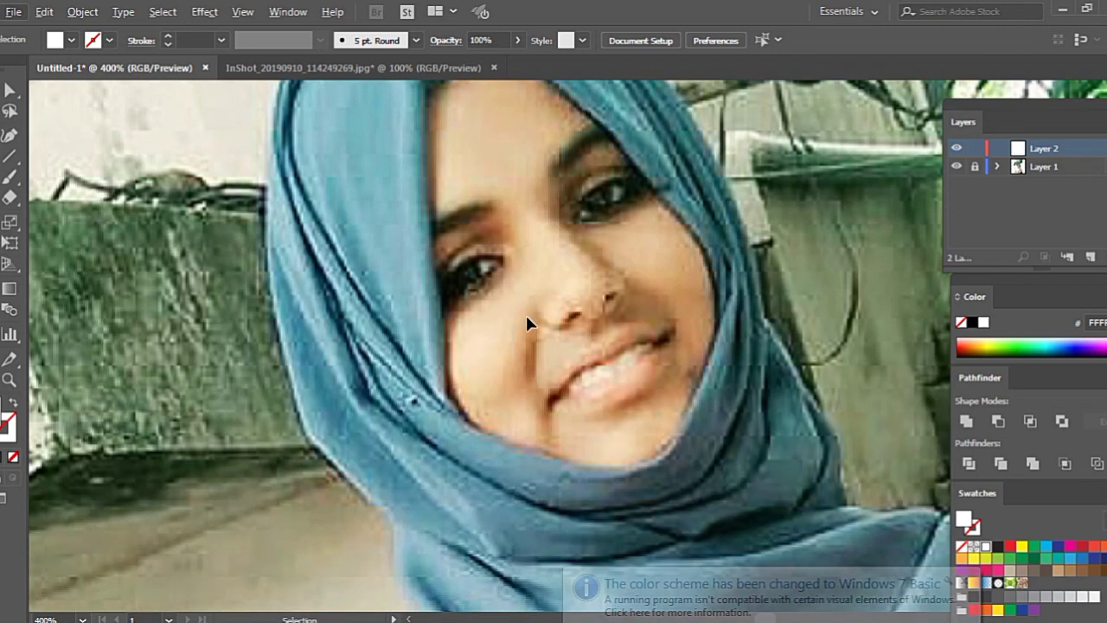
pyautogui.scroll(1, 528, 323)
pyautogui.scroll(2, 524, 329)
# - Trace a closed Pen path around the face opening inside the headscarf
pyautogui.click(313, 218)
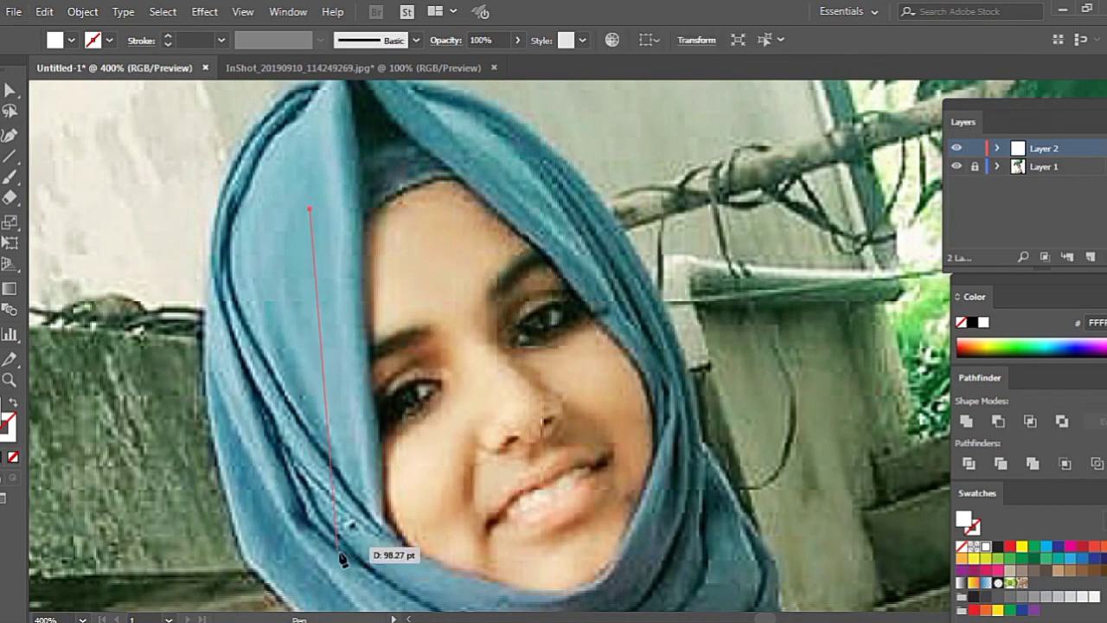
pyautogui.click(346, 556)
pyautogui.scroll(-1, 415, 567)
pyautogui.click(467, 577)
pyautogui.click(621, 571)
pyautogui.hotkey('shift', 'x')
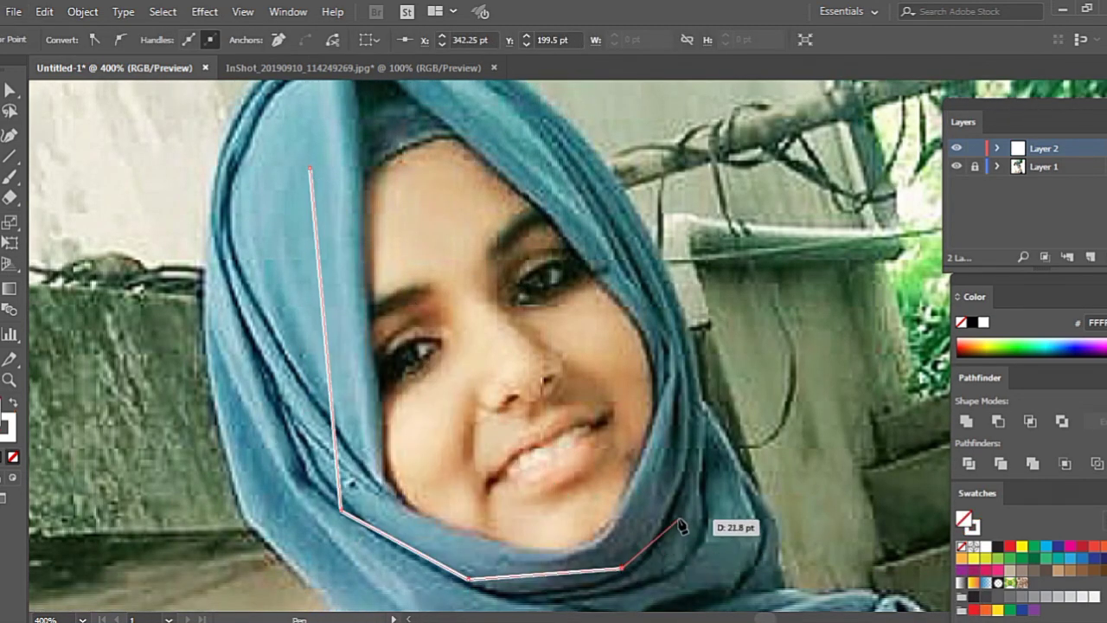
pyautogui.click(676, 517)
pyautogui.click(679, 366)
pyautogui.click(534, 150)
pyautogui.scroll(1, 521, 176)
pyautogui.scroll(1, 520, 175)
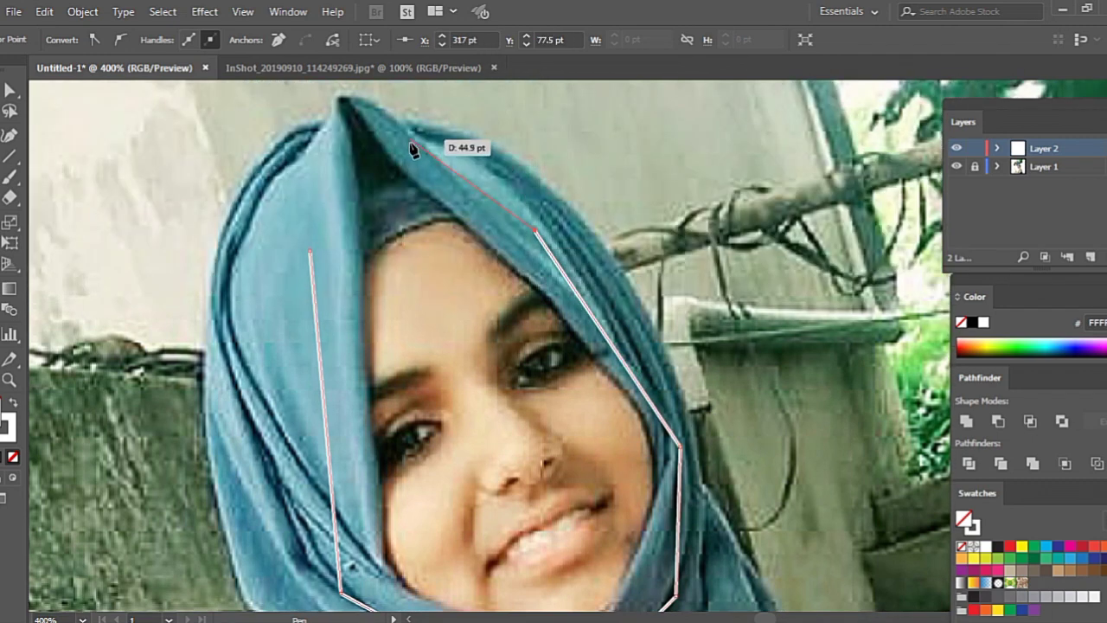
pyautogui.click(406, 164)
pyautogui.click(309, 251)
# - Sample the skin tone and make it a peach outline with no fill
pyautogui.click(467, 333)
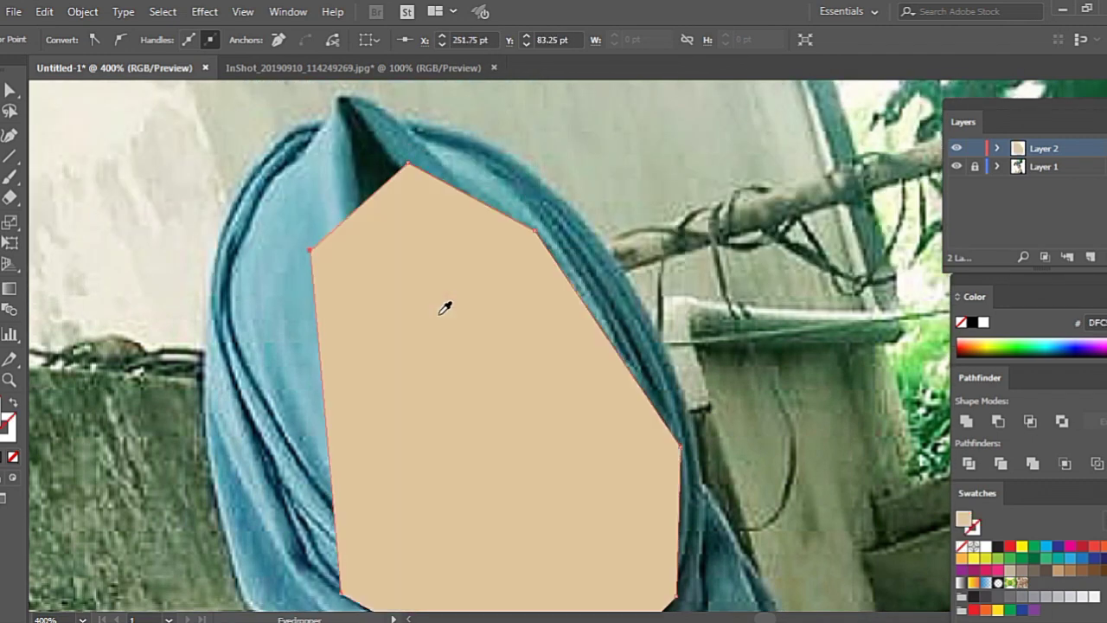
pyautogui.hotkey('shift', 'x')
pyautogui.click(411, 326)
pyautogui.hotkey('shift', 'x')
pyautogui.scroll(-2, 442, 319)
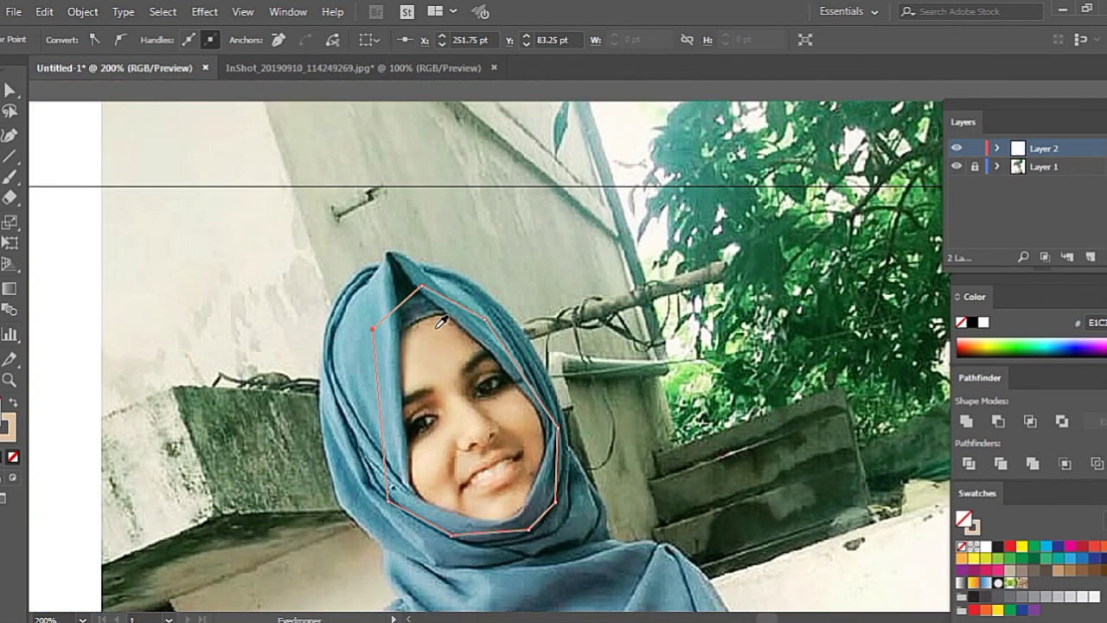
# - Pen-draw a curved closed path over the scarf's pointed top fold
pyautogui.click(386, 344)
pyautogui.moveTo(412, 311); pyautogui.dragTo(509, 313)
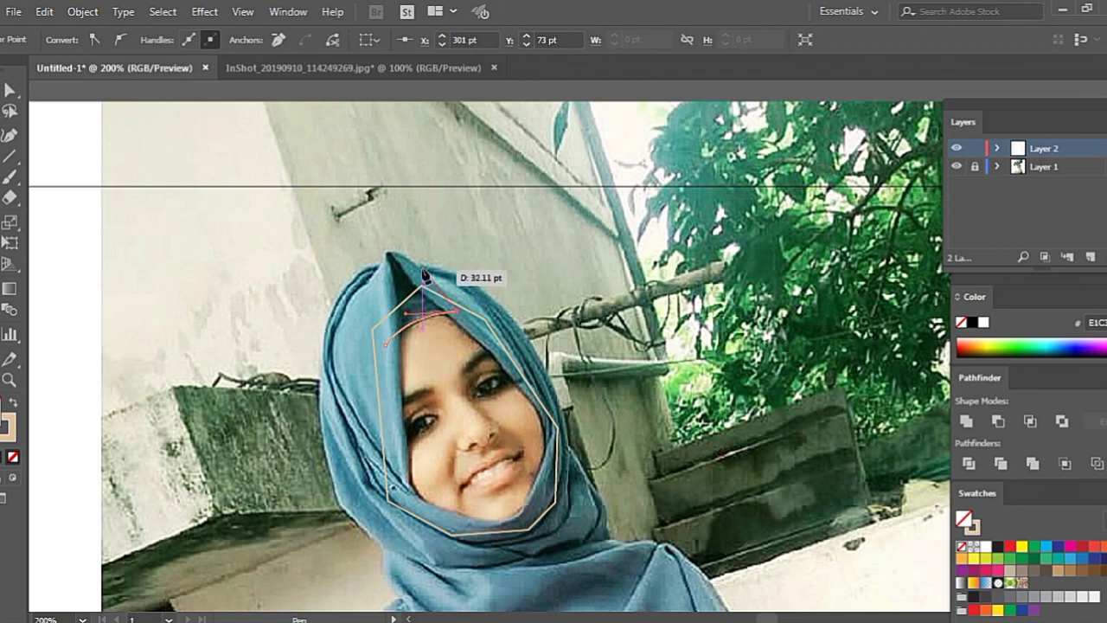
pyautogui.scroll(4, 403, 274)
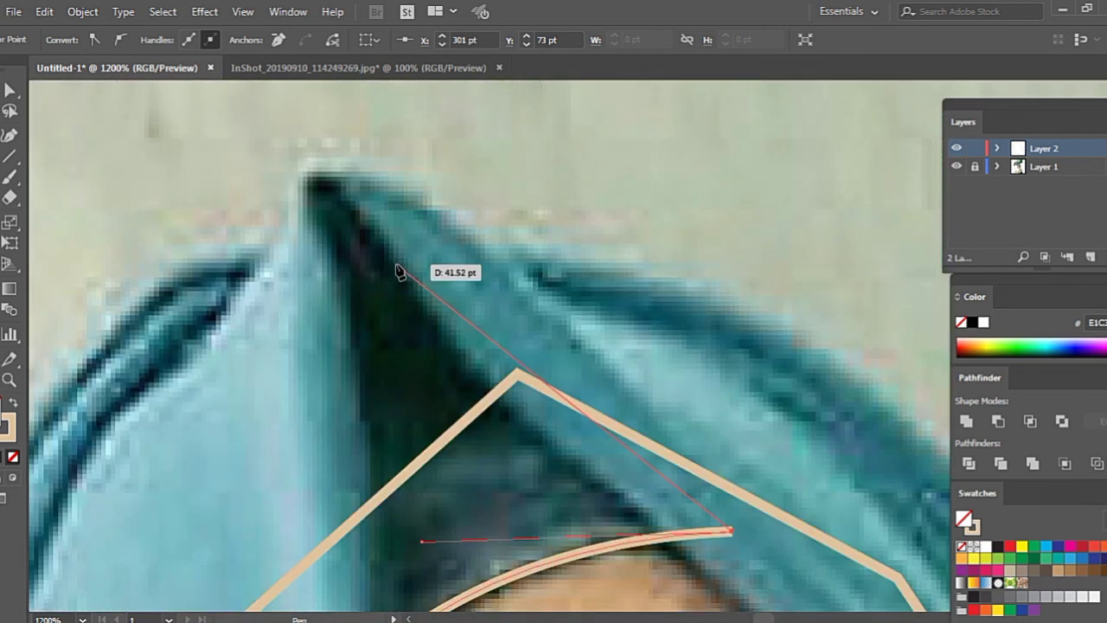
pyautogui.scroll(-2, 483, 329)
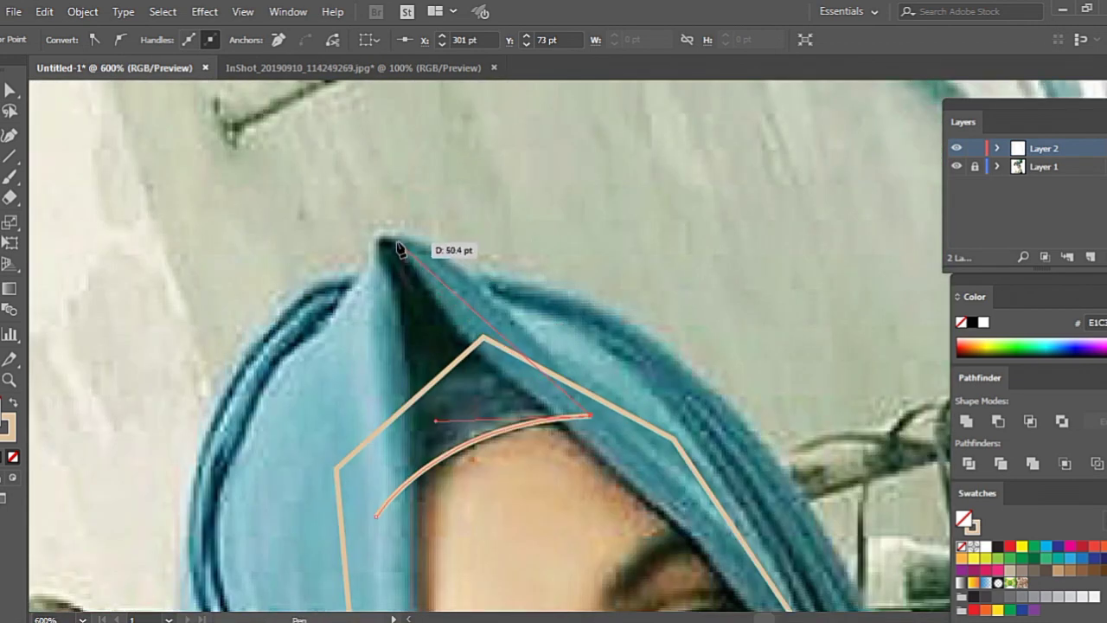
pyautogui.moveTo(385, 241); pyautogui.dragTo(379, 291)
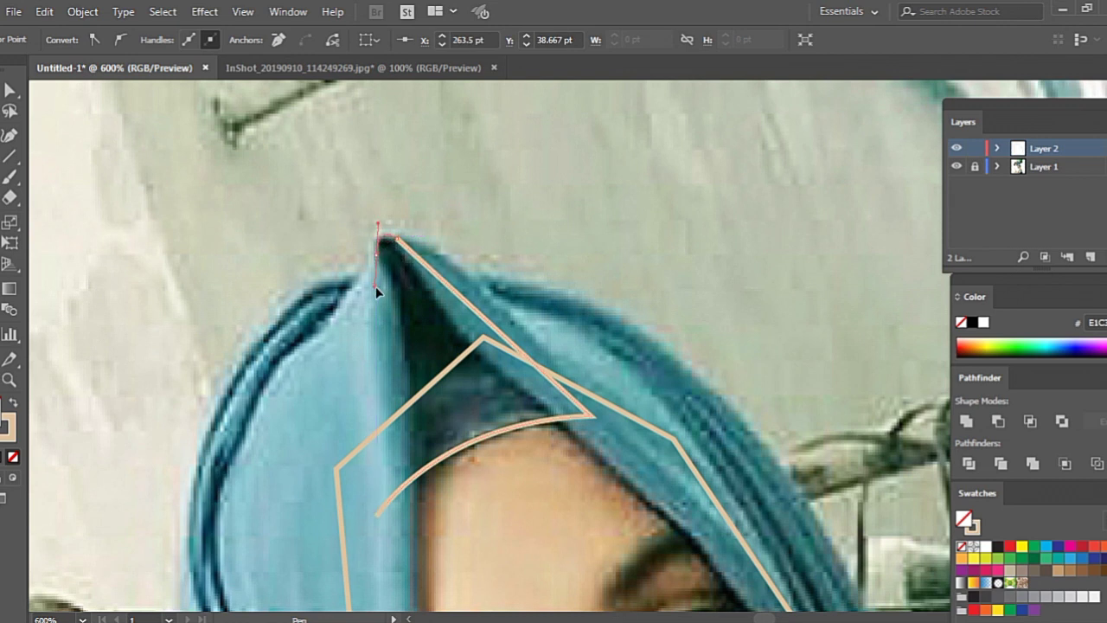
pyautogui.click(377, 516)
# - Stroke the fold shape in sampled dark teal with no fill, then deselect it
pyautogui.click(471, 372)
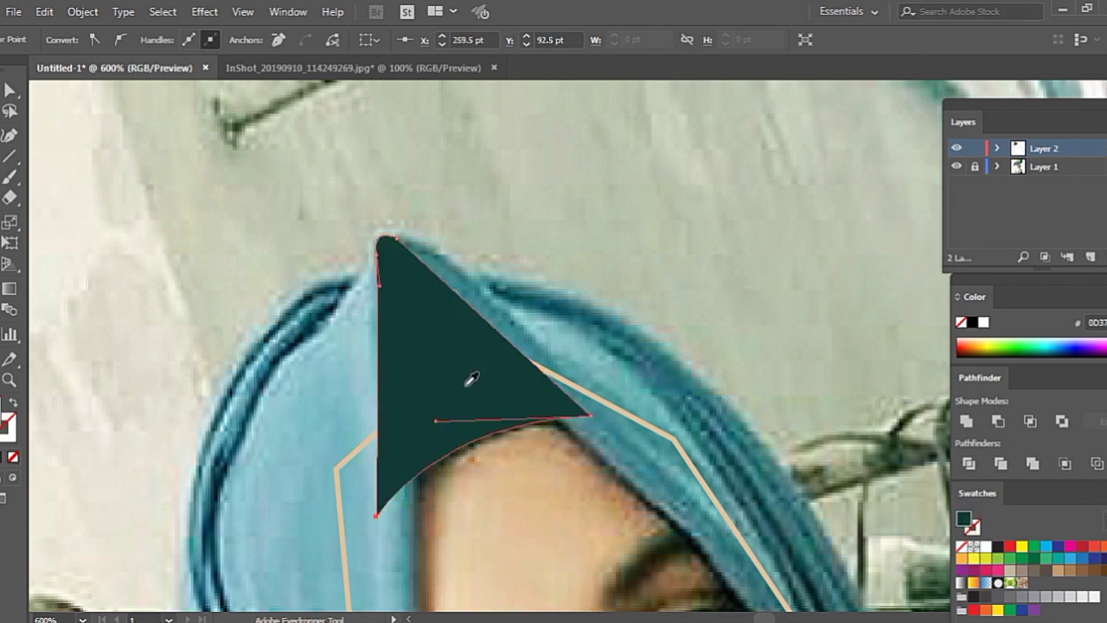
pyautogui.hotkey('ctrl', 'z')
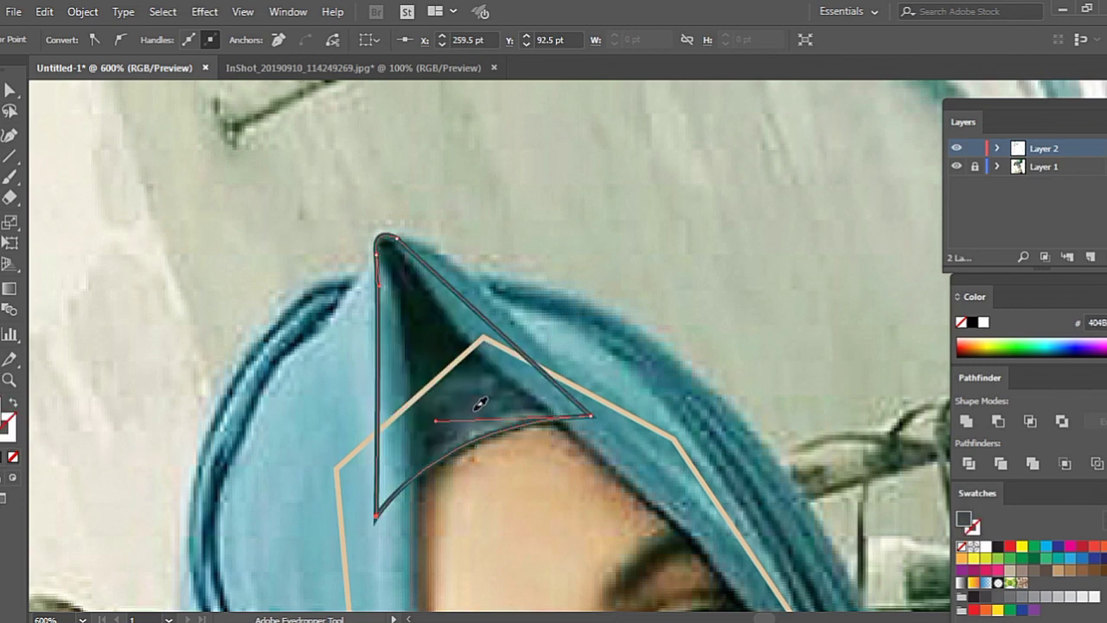
pyautogui.scroll(-2, 498, 395)
pyautogui.press('v')
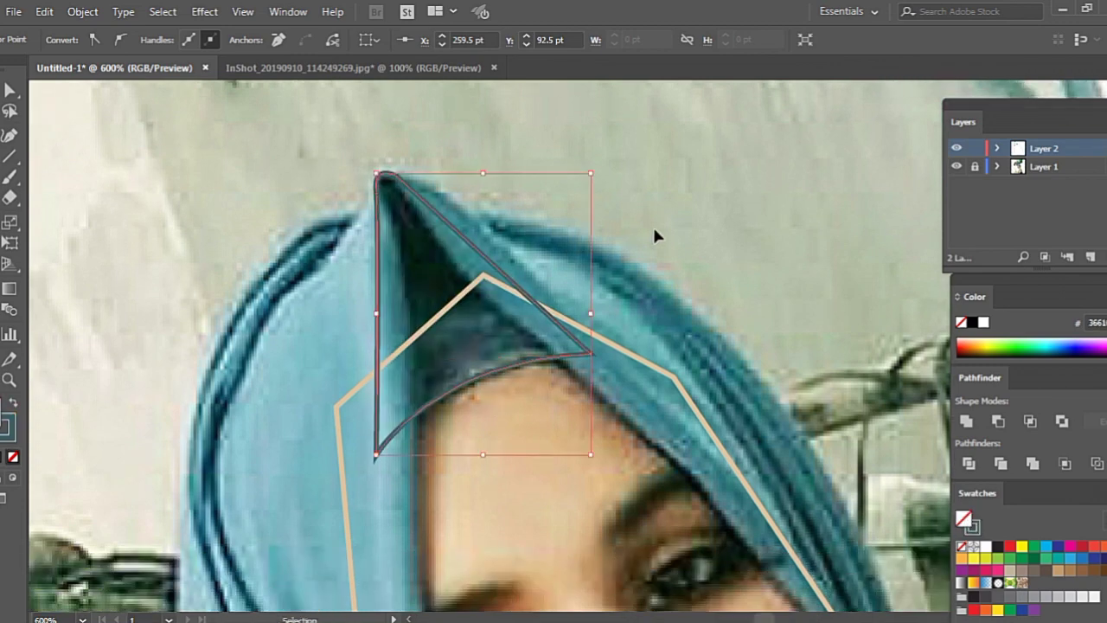
pyautogui.click(654, 236)
pyautogui.hotkey('ctrl', '-')
pyautogui.hotkey('ctrl', '-')
pyautogui.hotkey('ctrl', '-')
pyautogui.hotkey('ctrl', '-')
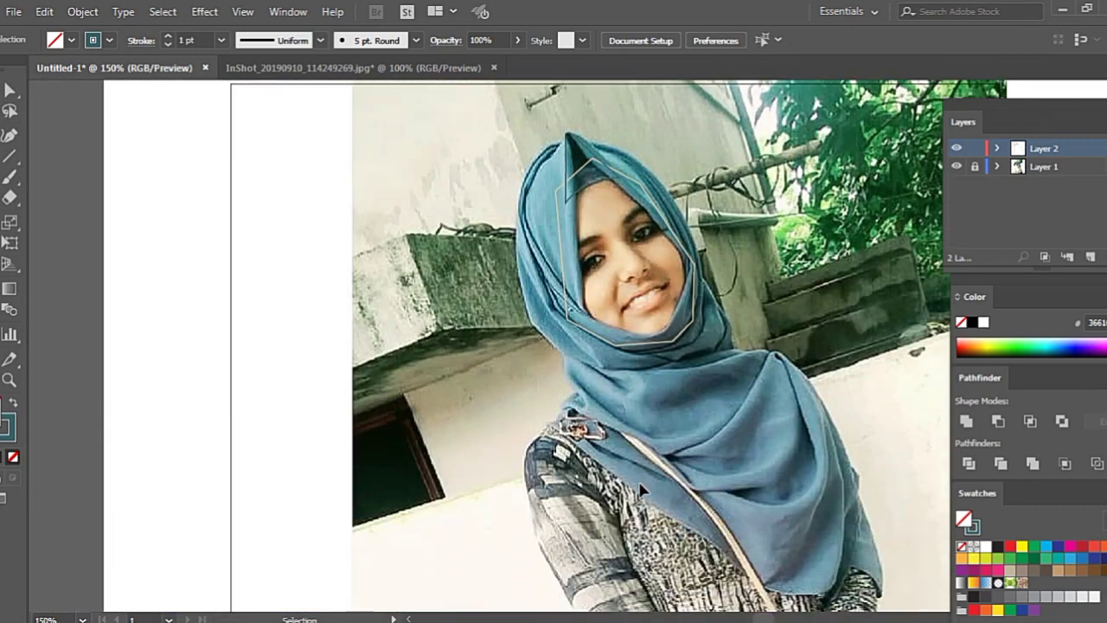
# - Start a Pen path at the dress hem and curve it up the dress's left edge
pyautogui.scroll(-5, 642, 490)
pyautogui.hotkey('ctrl', '-')
pyautogui.hotkey('ctrl', '-')
pyautogui.hotkey('ctrl', '-')
pyautogui.hotkey('ctrl', '+')
pyautogui.hotkey('ctrl', '+')
pyautogui.hotkey('ctrl', '+')
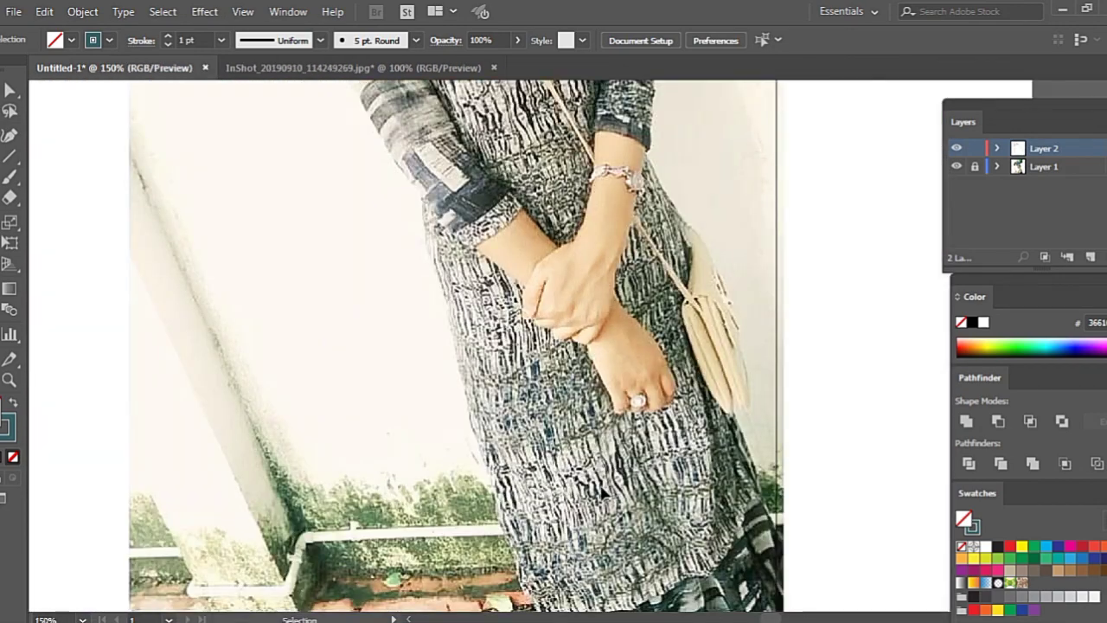
pyautogui.scroll(-2, 603, 494)
pyautogui.scroll(-1, 588, 510)
pyautogui.press('p')
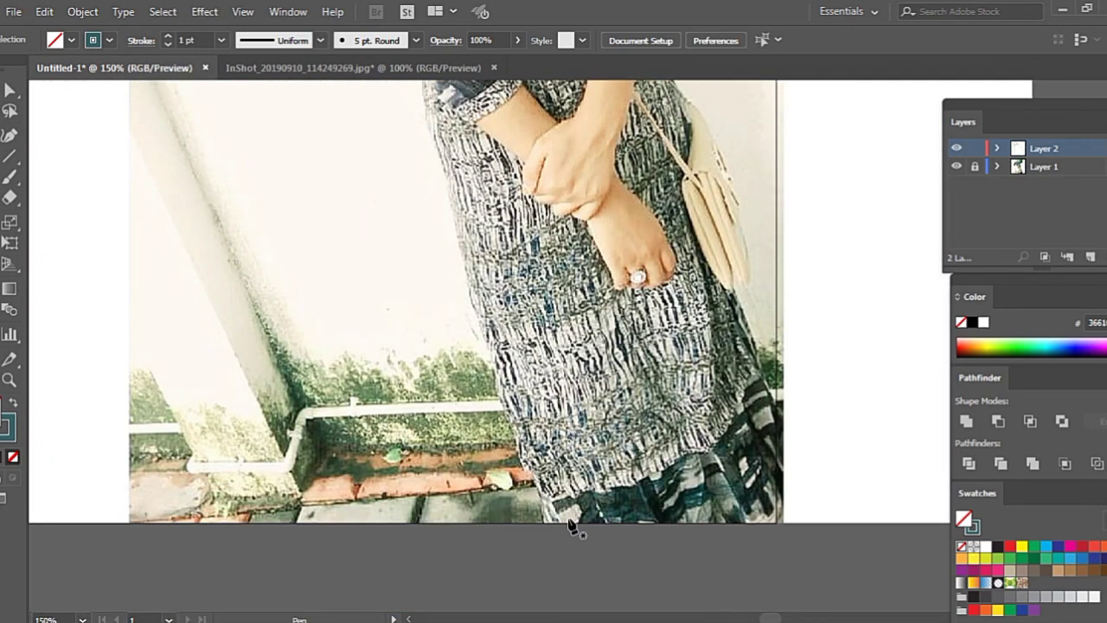
pyautogui.click(544, 522)
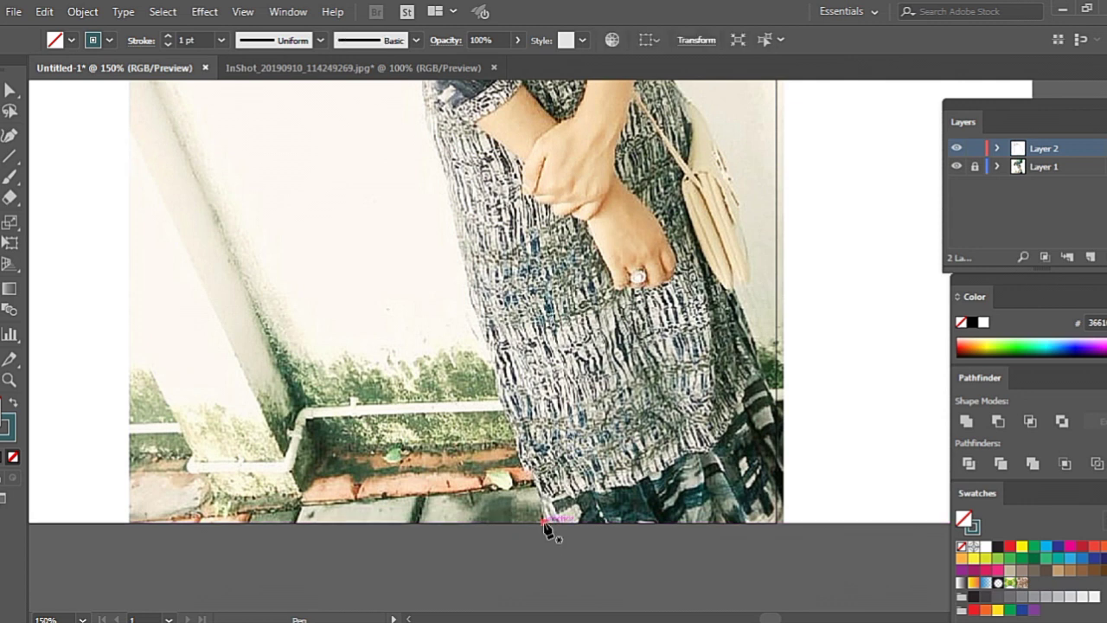
pyautogui.click(524, 465)
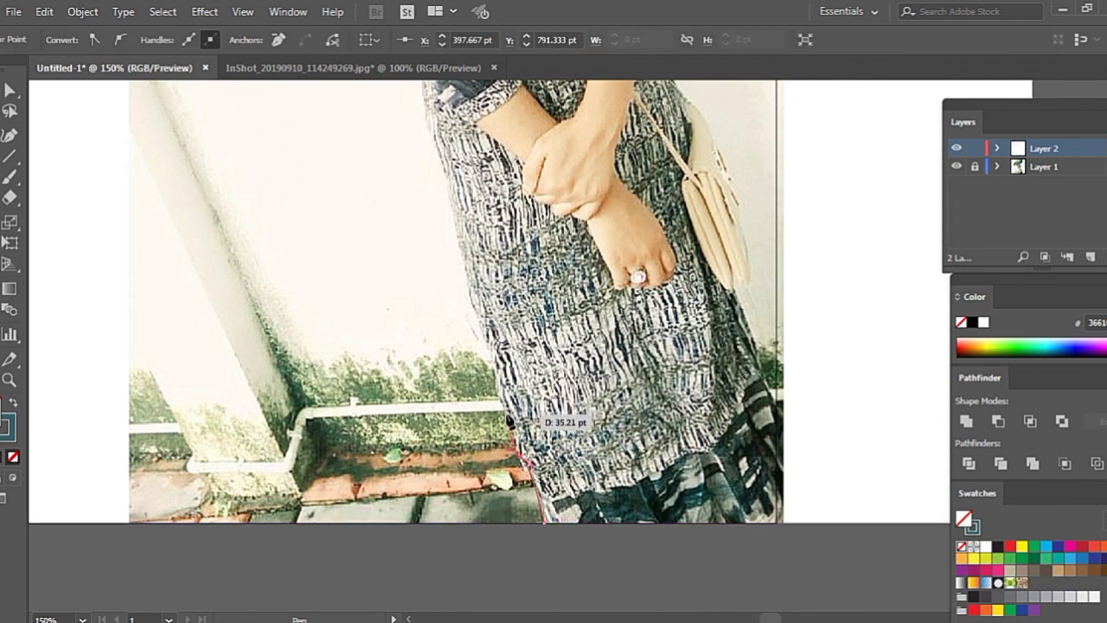
pyautogui.moveTo(510, 425); pyautogui.dragTo(525, 462)
pyautogui.moveTo(519, 419); pyautogui.dragTo(500, 396)
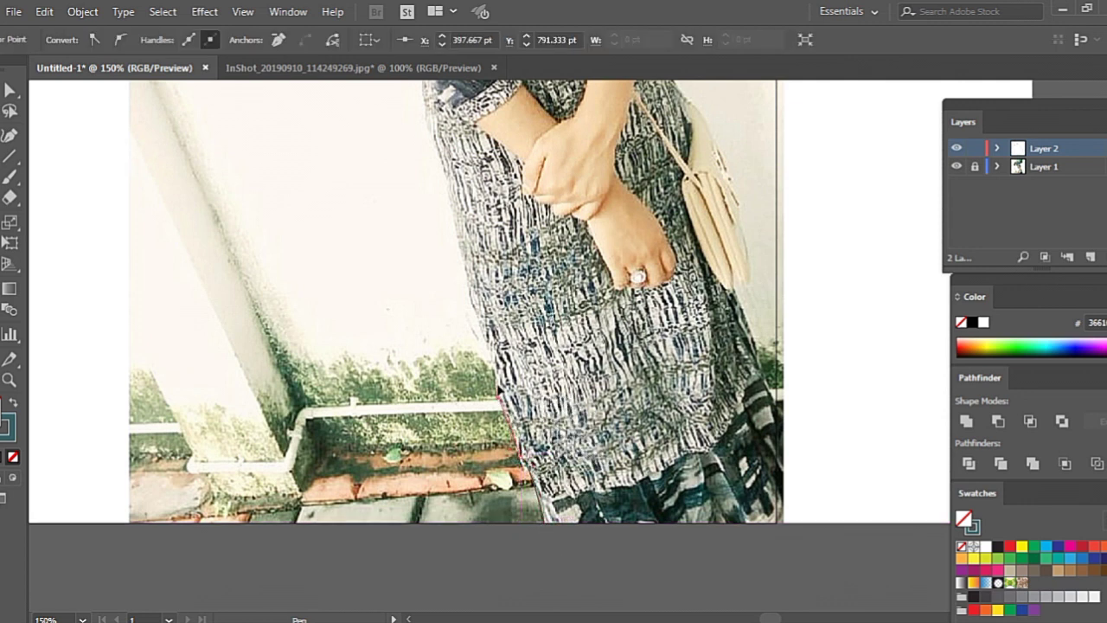
pyautogui.moveTo(474, 319); pyautogui.dragTo(479, 322)
# - Continue the path up the sleeve edge to a sharp corner at the shoulder
pyautogui.scroll(5, 465, 318)
pyautogui.moveTo(429, 368); pyautogui.dragTo(427, 370)
pyautogui.scroll(1, 438, 371)
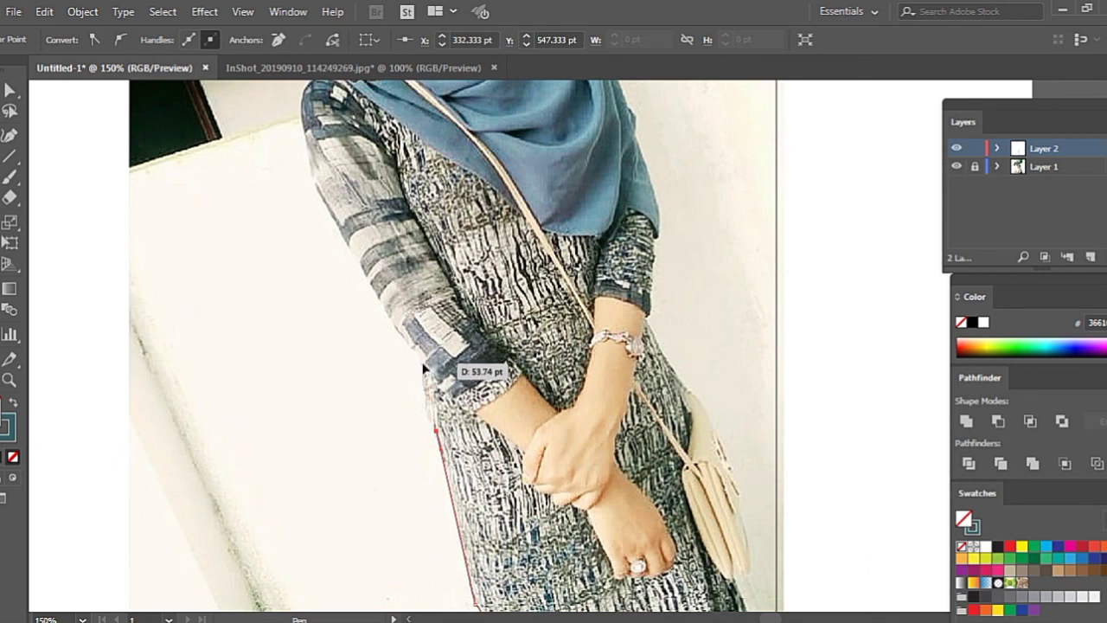
pyautogui.scroll(3, 427, 353)
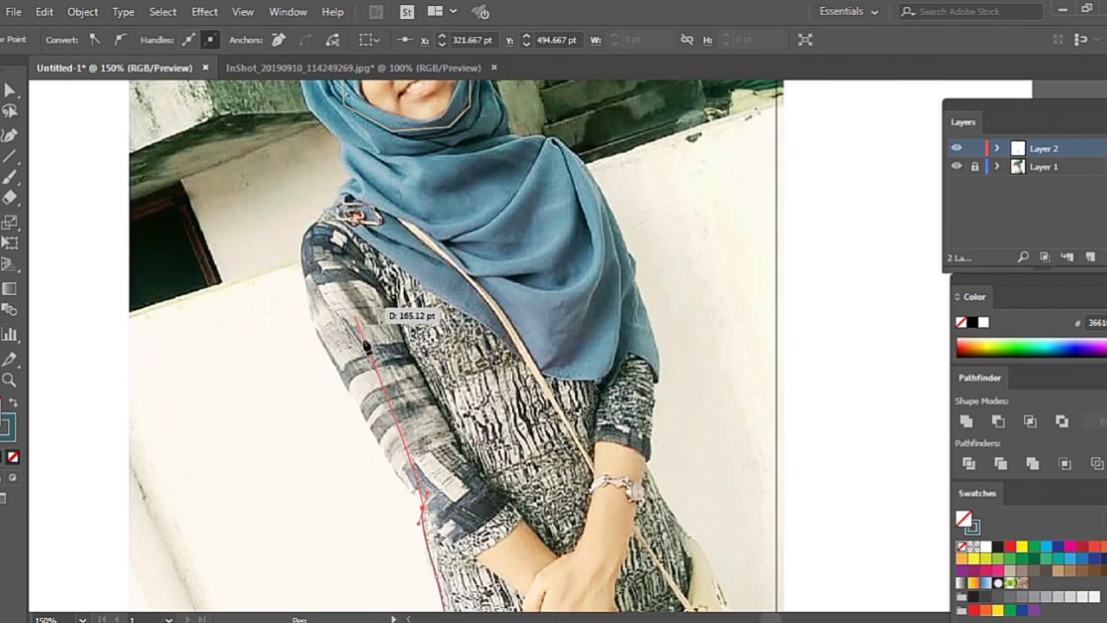
pyautogui.moveTo(428, 353)
pyautogui.mouseDown()
pyautogui.moveTo(446, 547)
pyautogui.moveTo(437, 524)
pyautogui.mouseUp()
pyautogui.moveTo(403, 482); pyautogui.dragTo(361, 410)
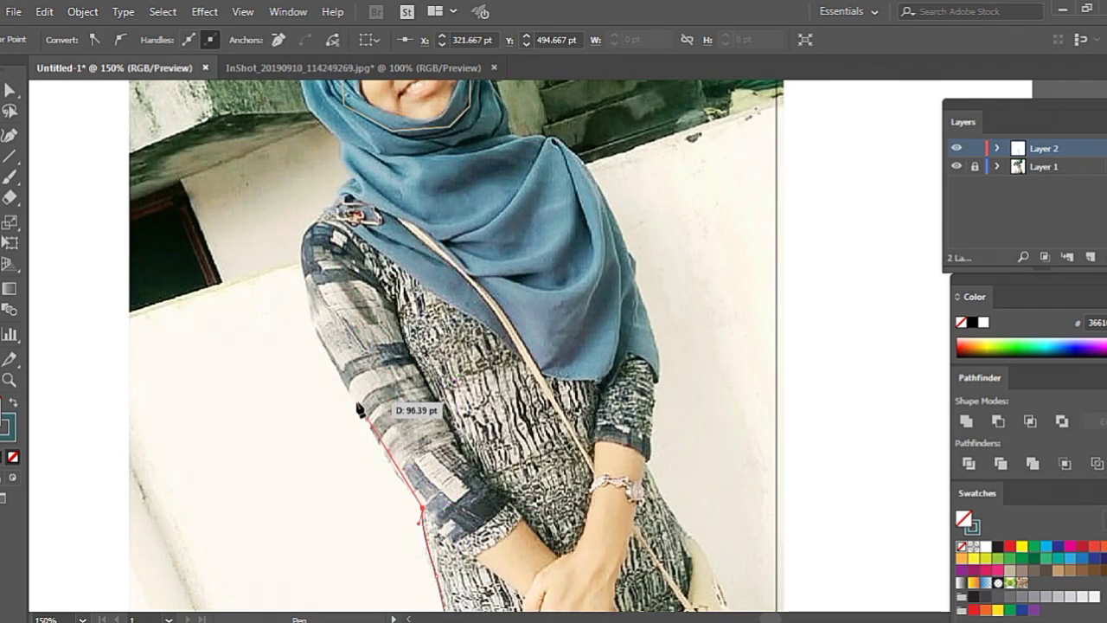
pyautogui.scroll(3, 346, 386)
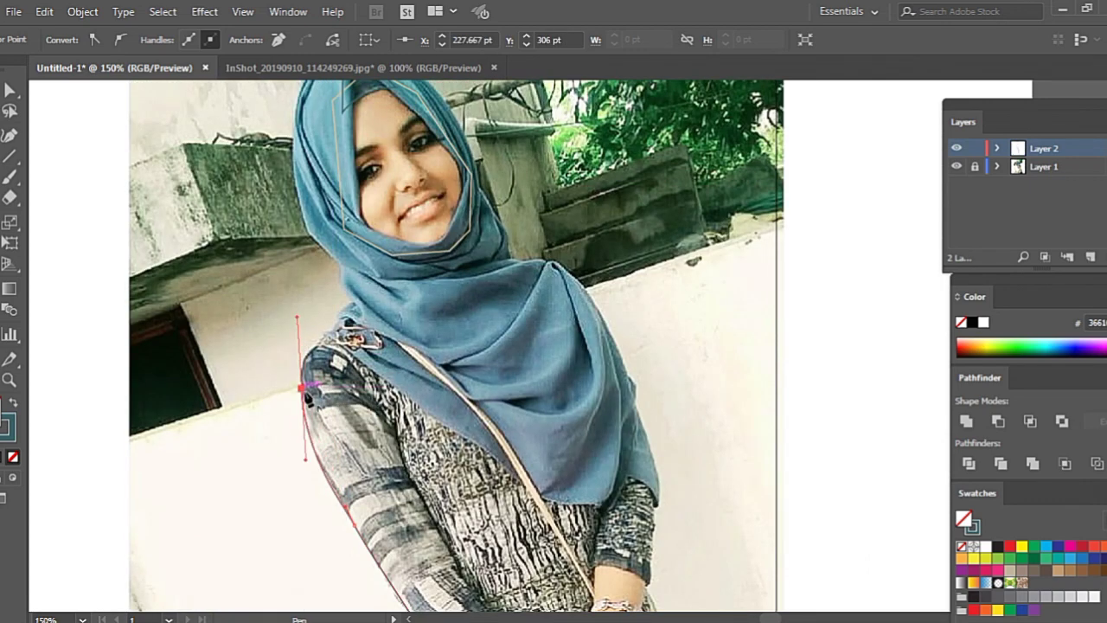
pyautogui.click(303, 388)
pyautogui.scroll(-2, 618, 321)
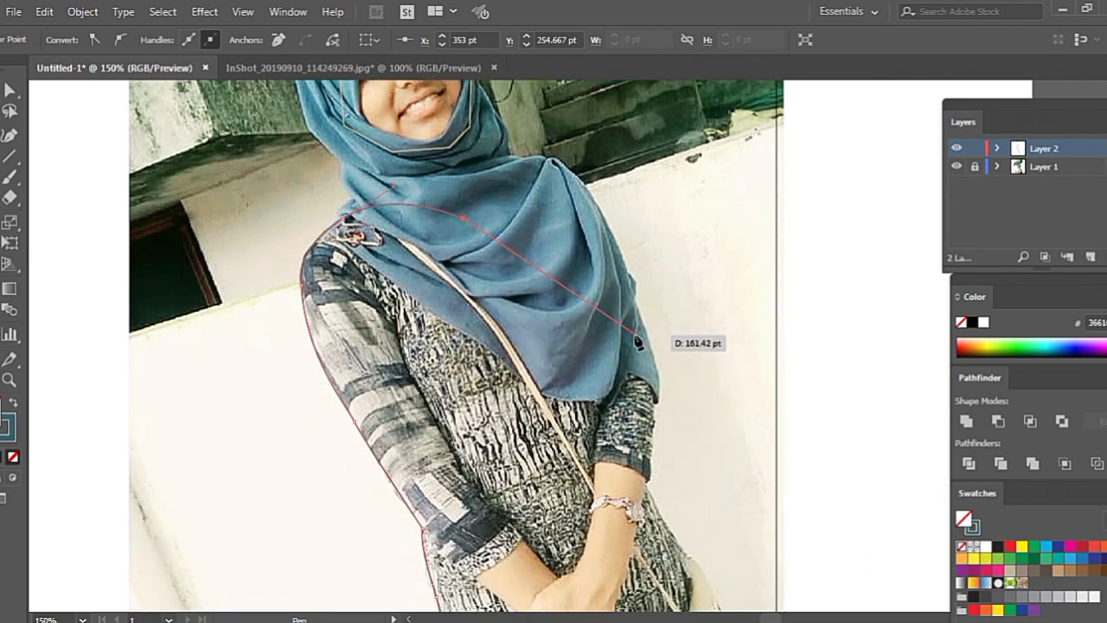
# - Extend the body path from the scarf's lower edge down the sleeve to the wrist
pyautogui.moveTo(635, 333); pyautogui.dragTo(659, 394)
pyautogui.click(657, 389)
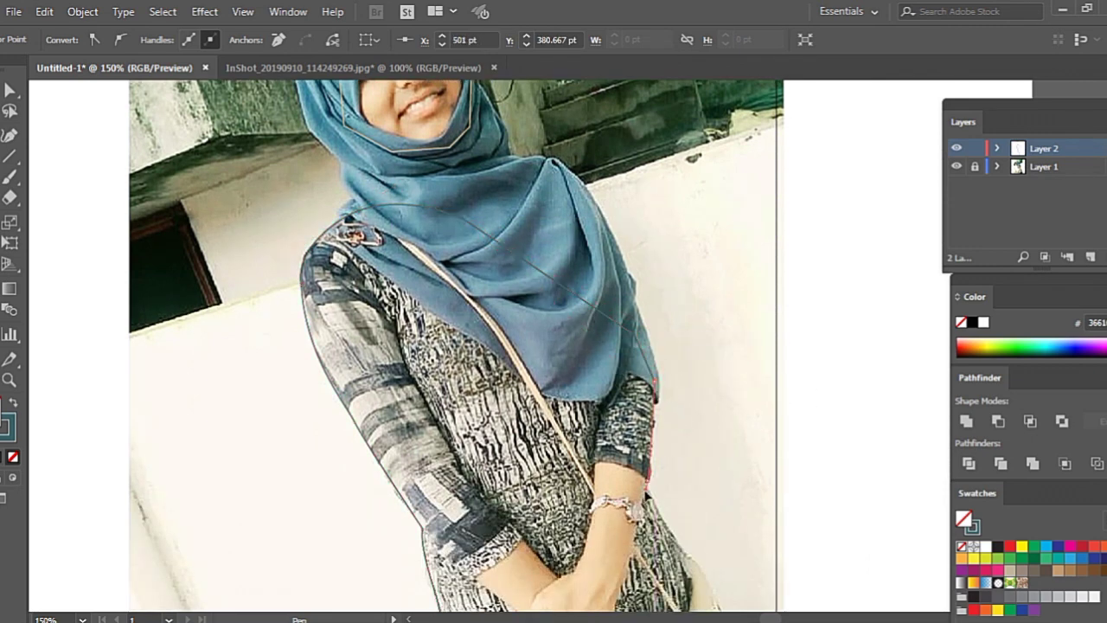
pyautogui.moveTo(661, 445)
pyautogui.mouseDown()
pyautogui.moveTo(639, 474)
pyautogui.moveTo(596, 467)
pyautogui.mouseUp()
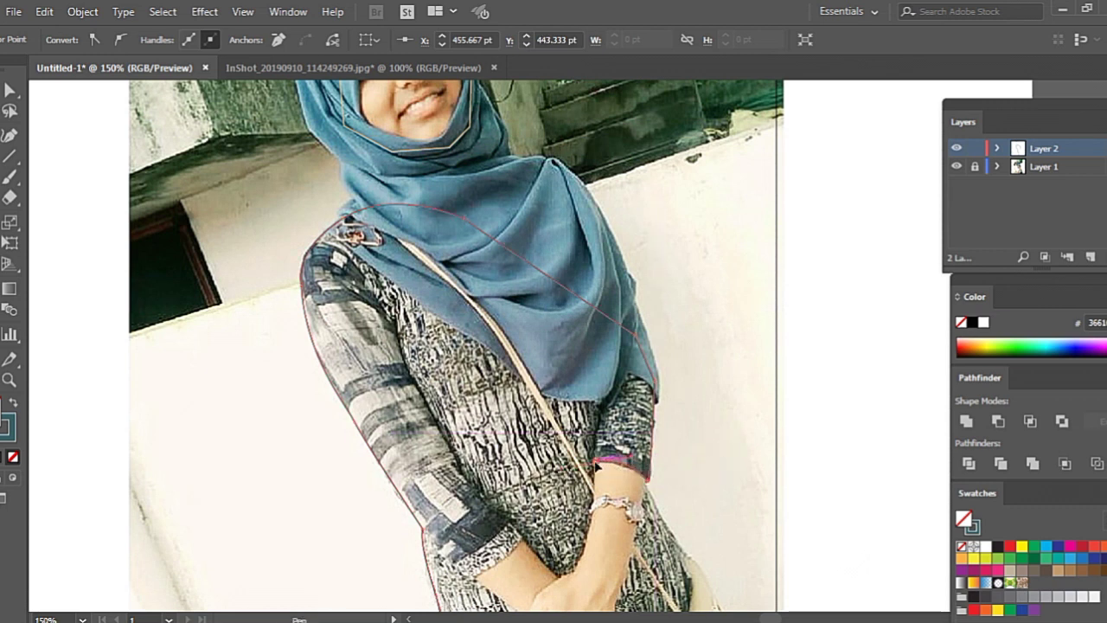
pyautogui.scroll(-2, 577, 499)
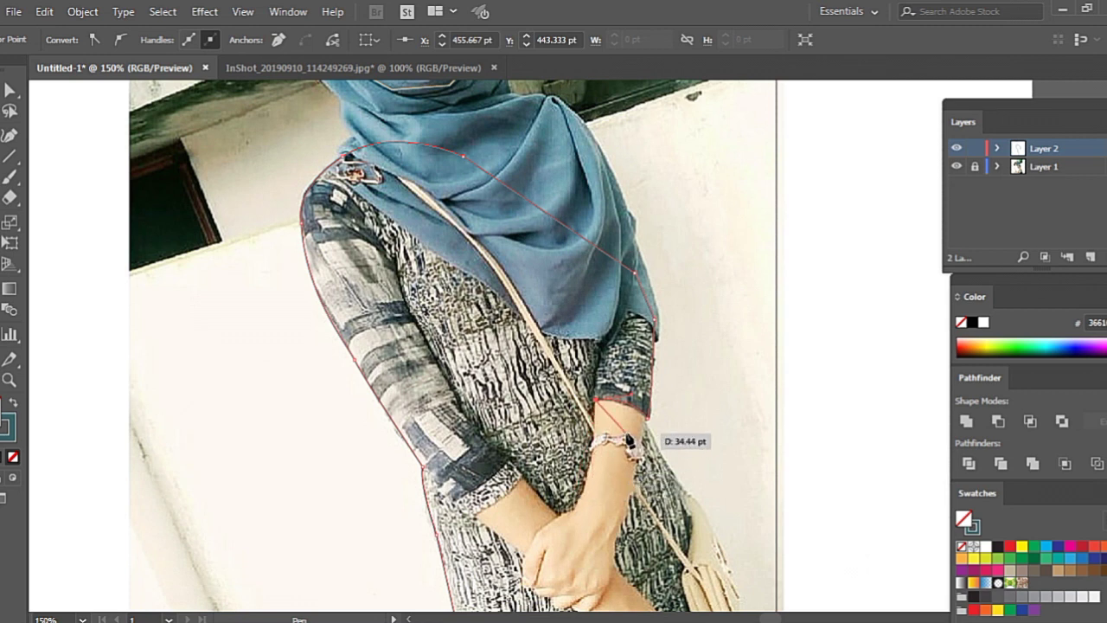
pyautogui.moveTo(663, 462); pyautogui.dragTo(672, 496)
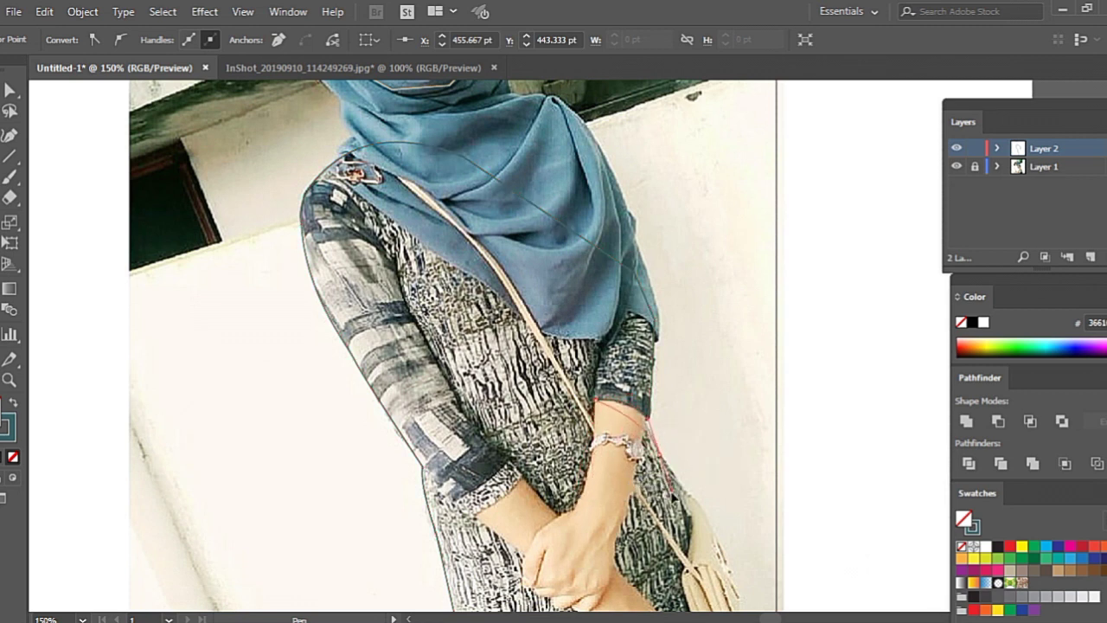
pyautogui.click(659, 451)
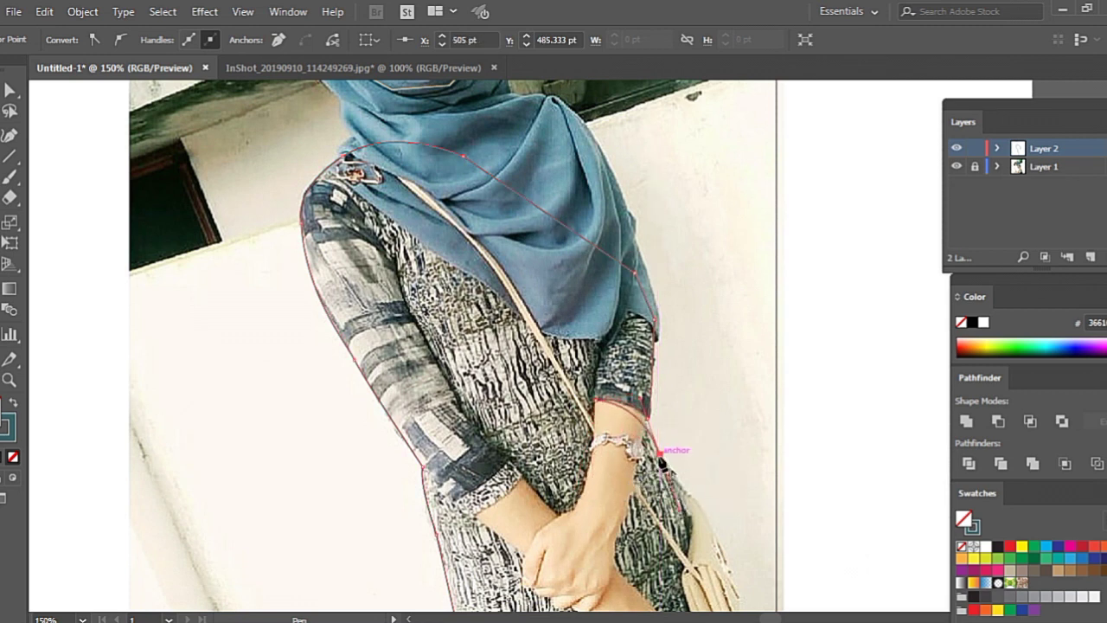
# - Continue the outline past the bag and down the dress's right side to the hem
pyautogui.scroll(2, 665, 463)
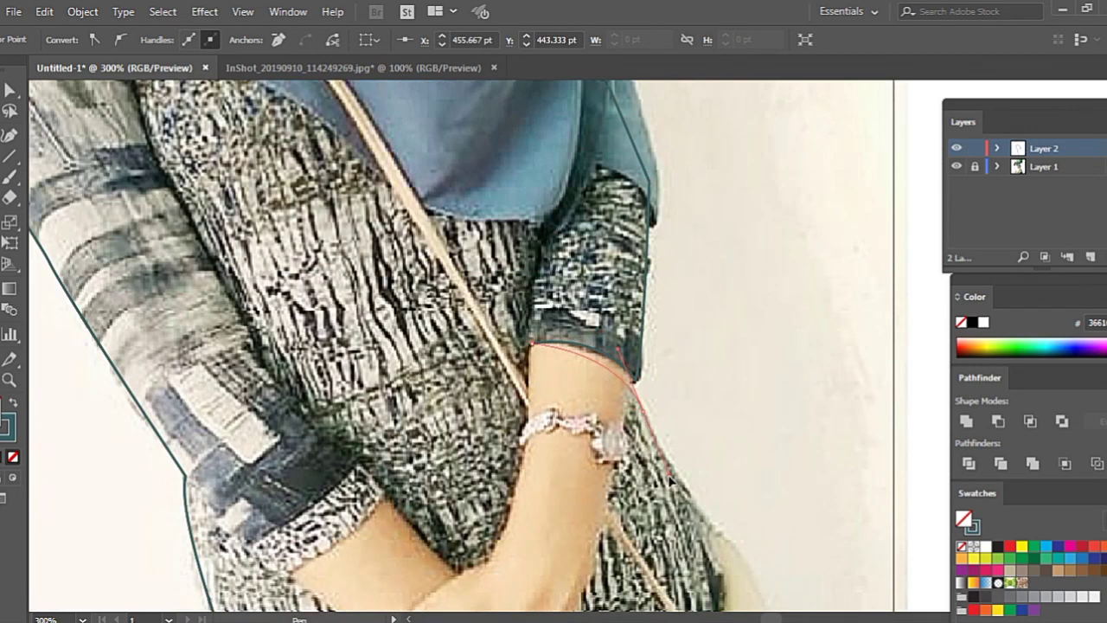
pyautogui.scroll(-1, 692, 484)
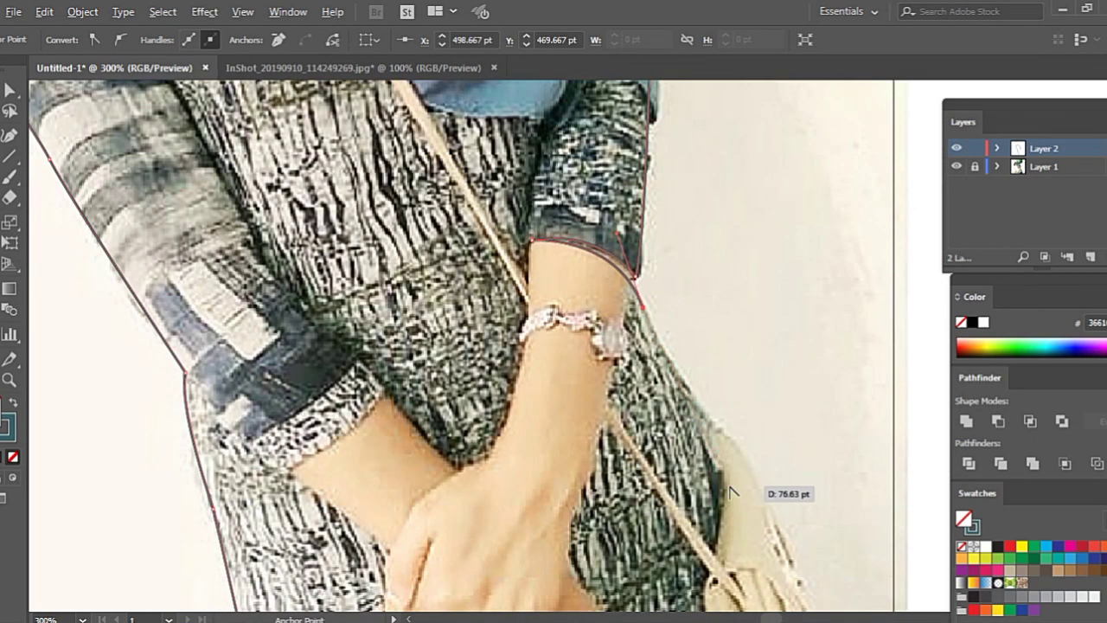
pyautogui.scroll(-1, 733, 506)
pyautogui.scroll(-1, 733, 506)
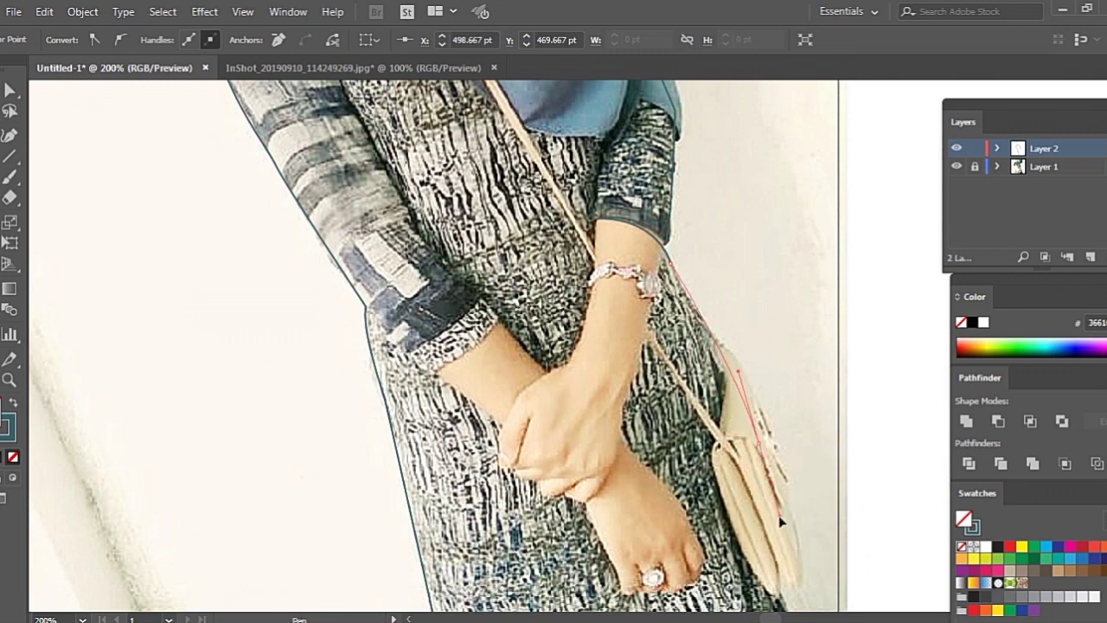
pyautogui.moveTo(759, 444); pyautogui.dragTo(763, 469)
pyautogui.scroll(-1, 779, 462)
pyautogui.scroll(-5, 813, 485)
pyautogui.scroll(-3, 847, 510)
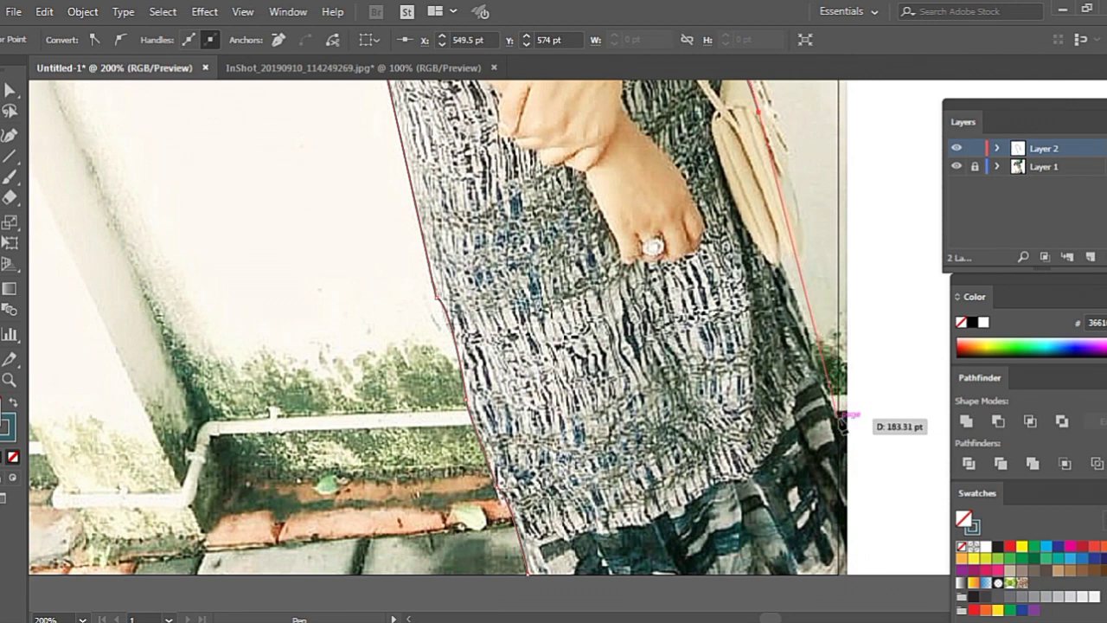
pyautogui.click(792, 296)
pyautogui.scroll(-2, 821, 329)
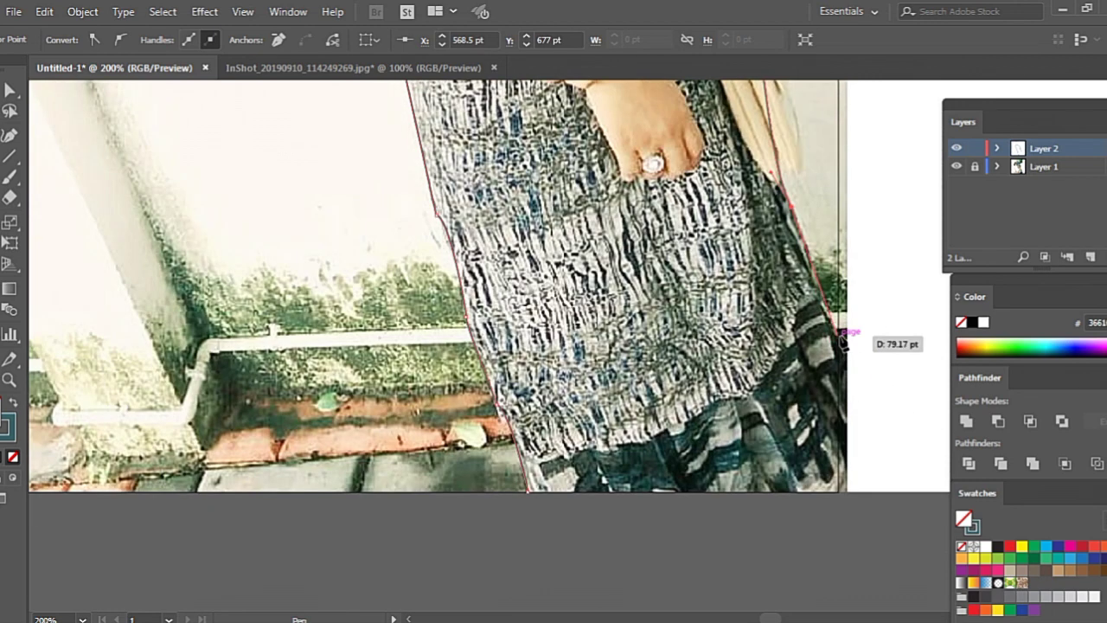
pyautogui.click(841, 346)
pyautogui.scroll(-1, 844, 363)
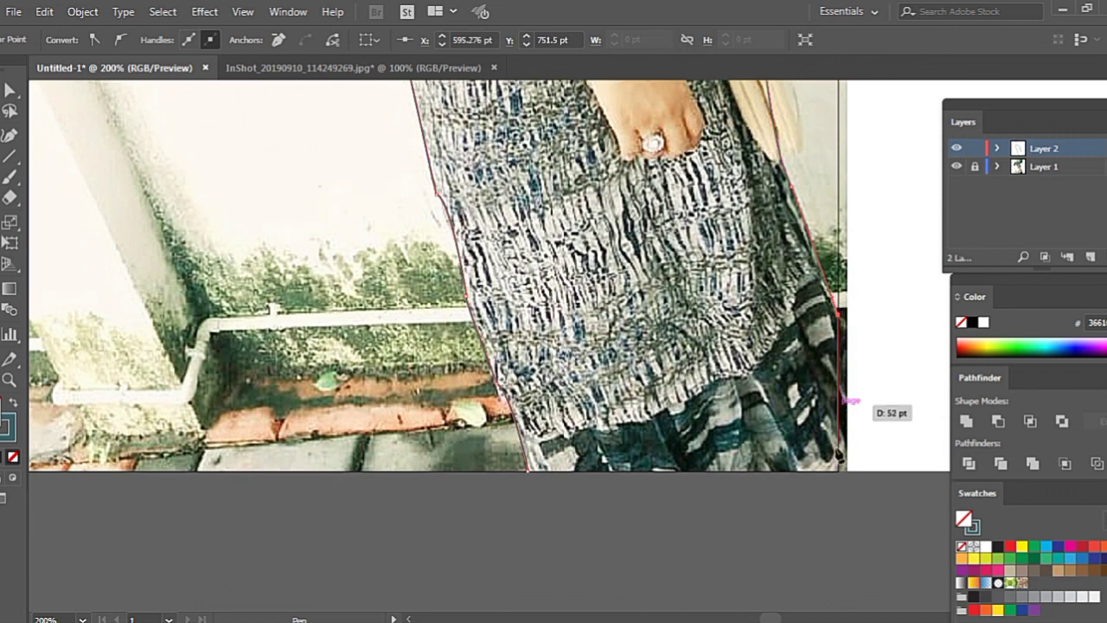
pyautogui.click(531, 476)
# - Zoom out to the whole figure and sample a light grey from the photo
pyautogui.hotkey('ctrl', '-')
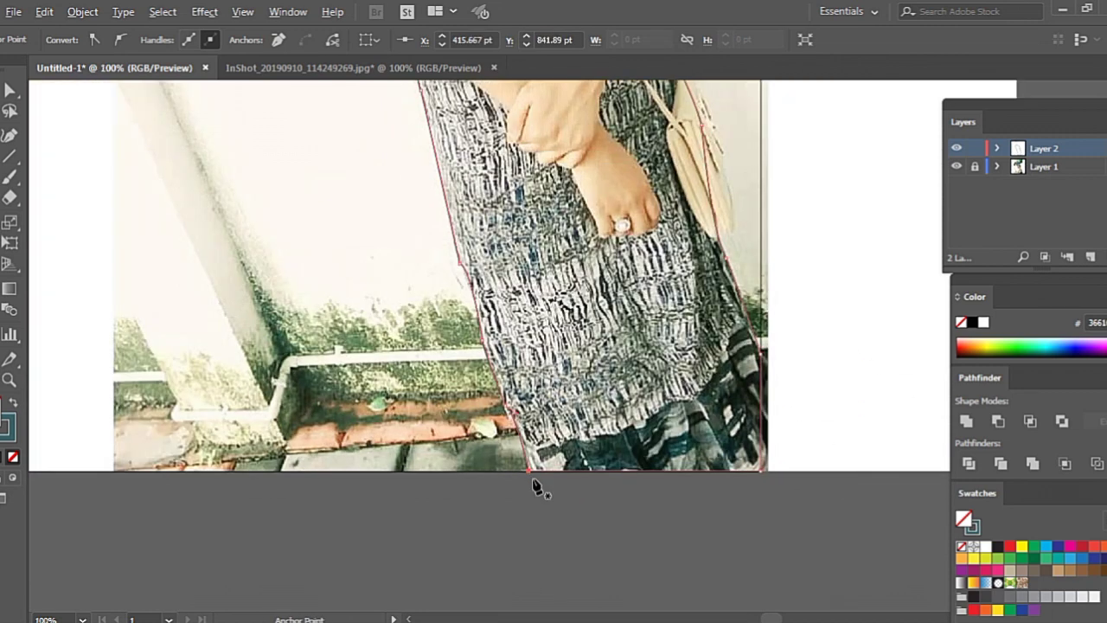
pyautogui.hotkey('ctrl', '-')
pyautogui.scroll(1, 536, 482)
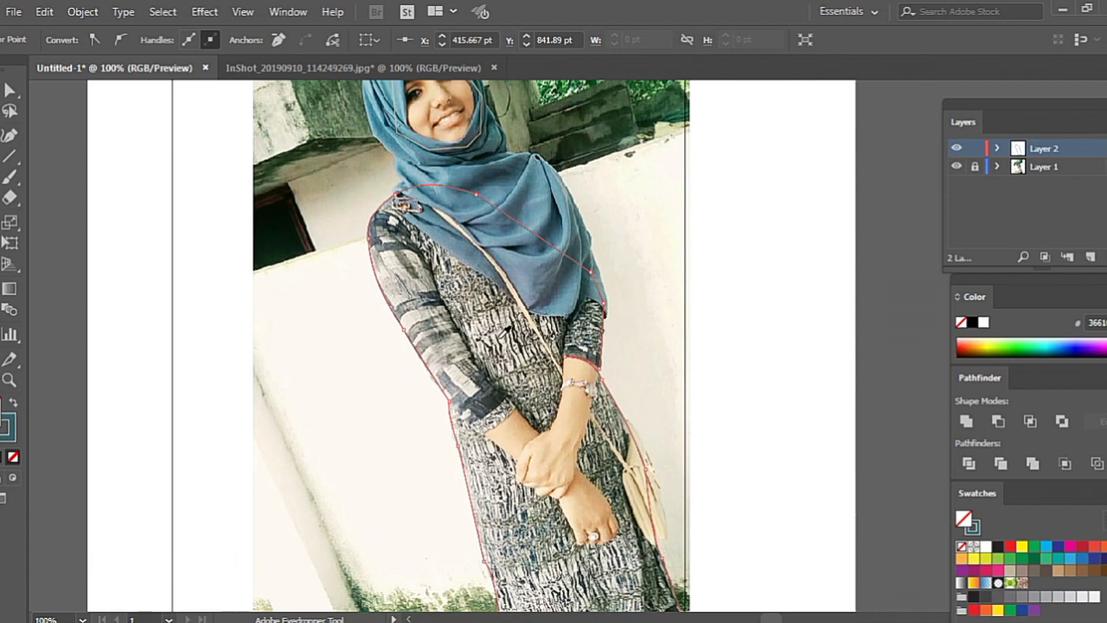
pyautogui.click(506, 330)
pyautogui.scroll(-1, 507, 330)
pyautogui.hotkey('ctrl', 'z')
# - Make the dress shape solid light grey, preview it with the photo hidden, then restore the outline
pyautogui.scroll(3, 524, 378)
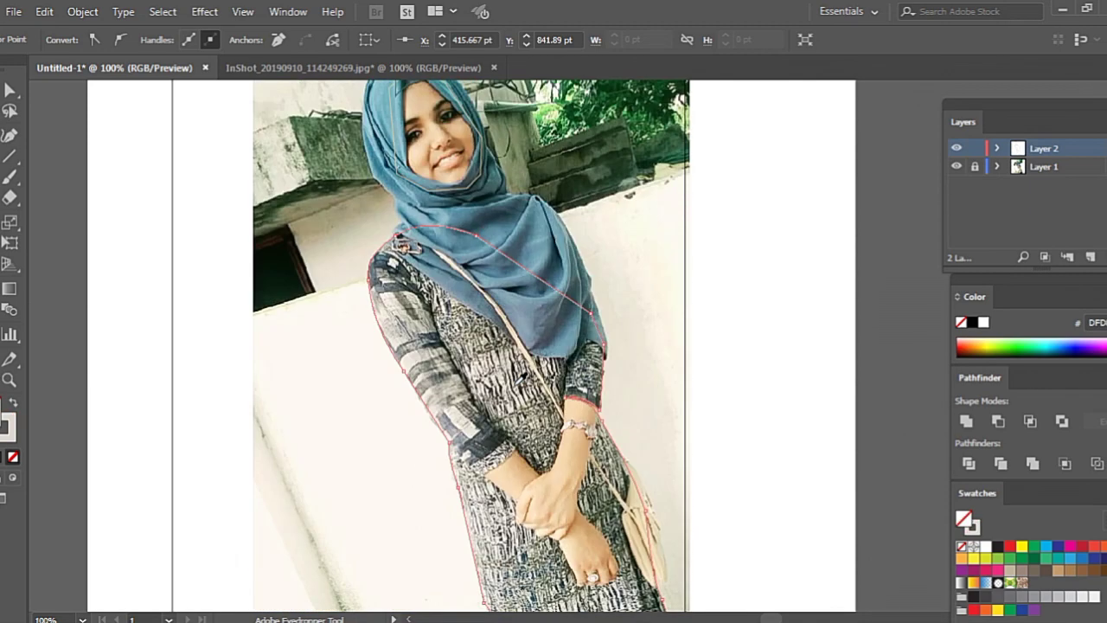
pyautogui.press('v')
pyautogui.scroll(3, 508, 304)
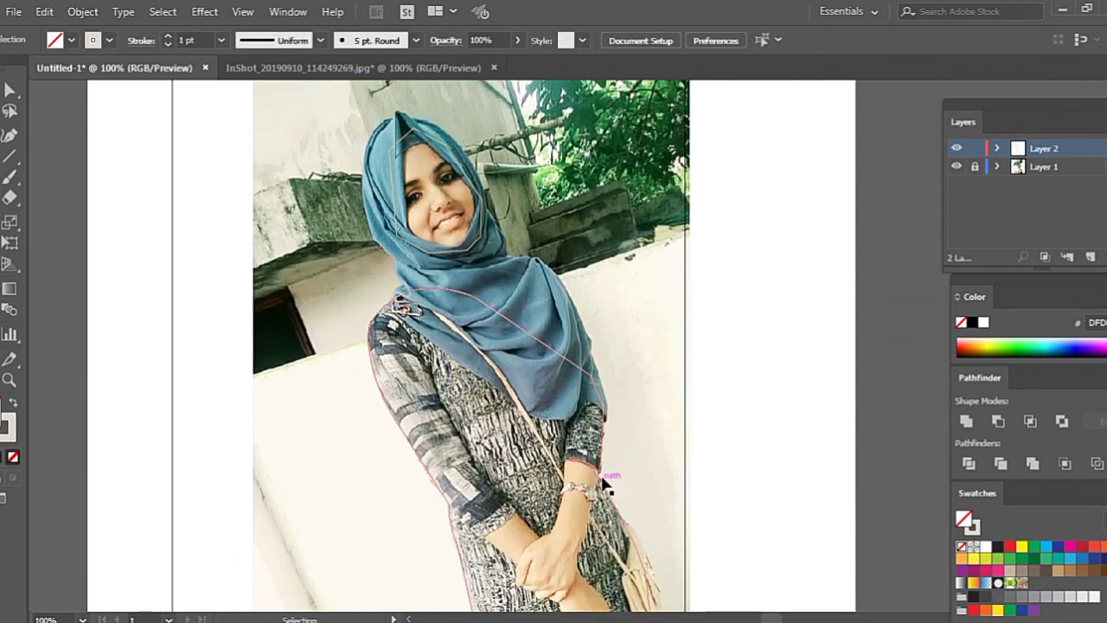
pyautogui.click(608, 488)
pyautogui.hotkey('shift', 'x')
pyautogui.scroll(-4, 648, 476)
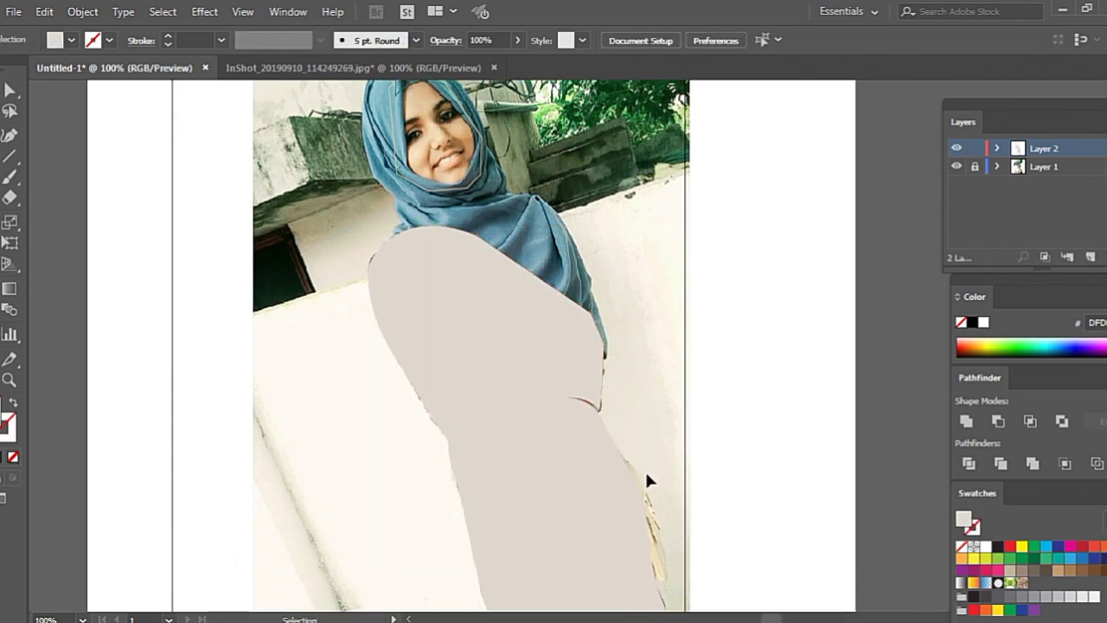
pyautogui.click(957, 166)
pyautogui.click(957, 166)
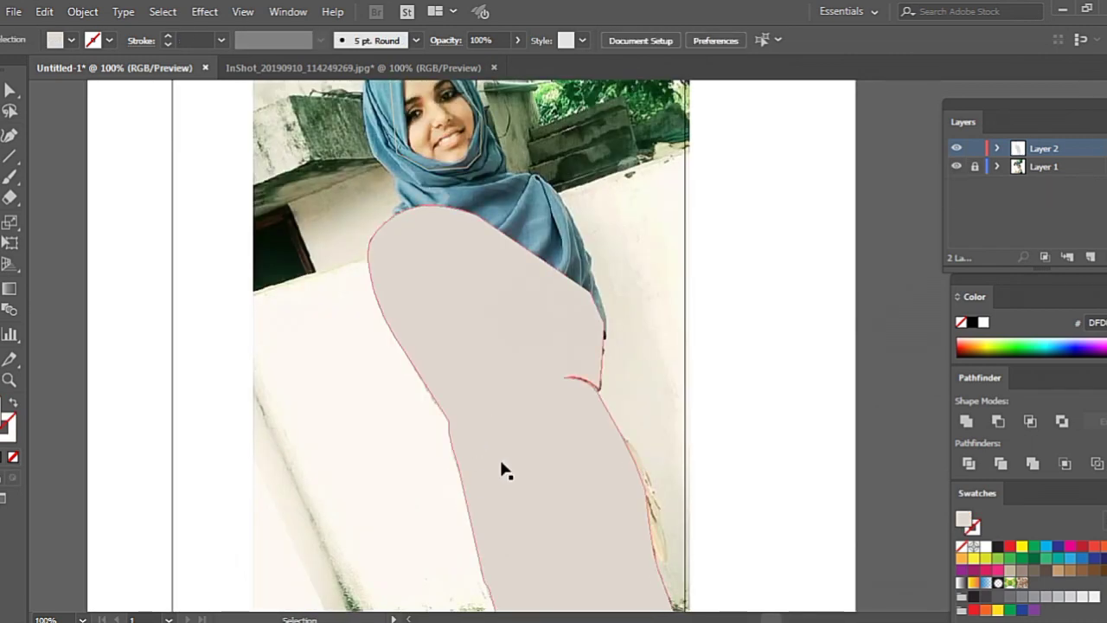
pyautogui.click(499, 456)
pyautogui.press('Delete')
pyautogui.scroll(5, 519, 363)
# - Start a new Pen path at the hijab's lower hem, curving along its lower edge
pyautogui.scroll(2, 420, 318)
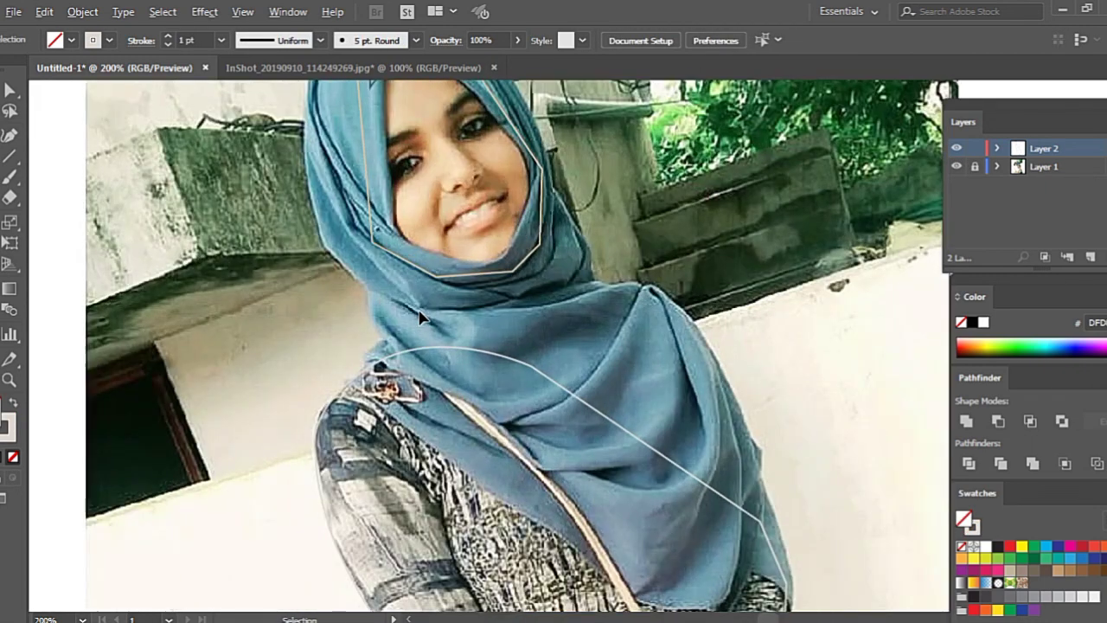
pyautogui.scroll(-2, 519, 389)
pyautogui.scroll(1, 548, 424)
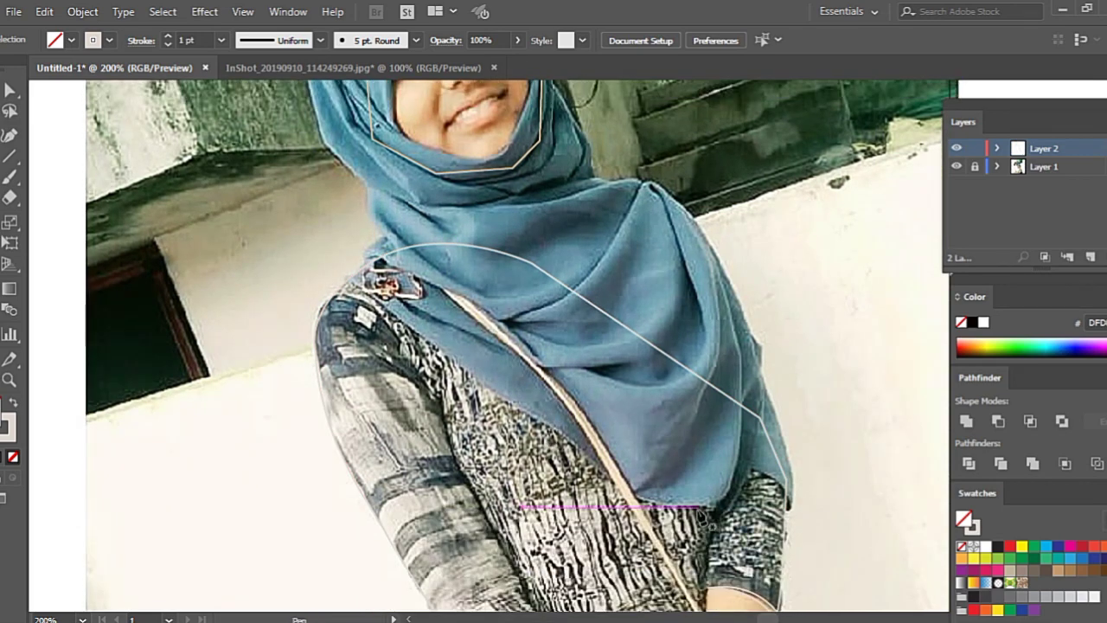
pyautogui.click(699, 507)
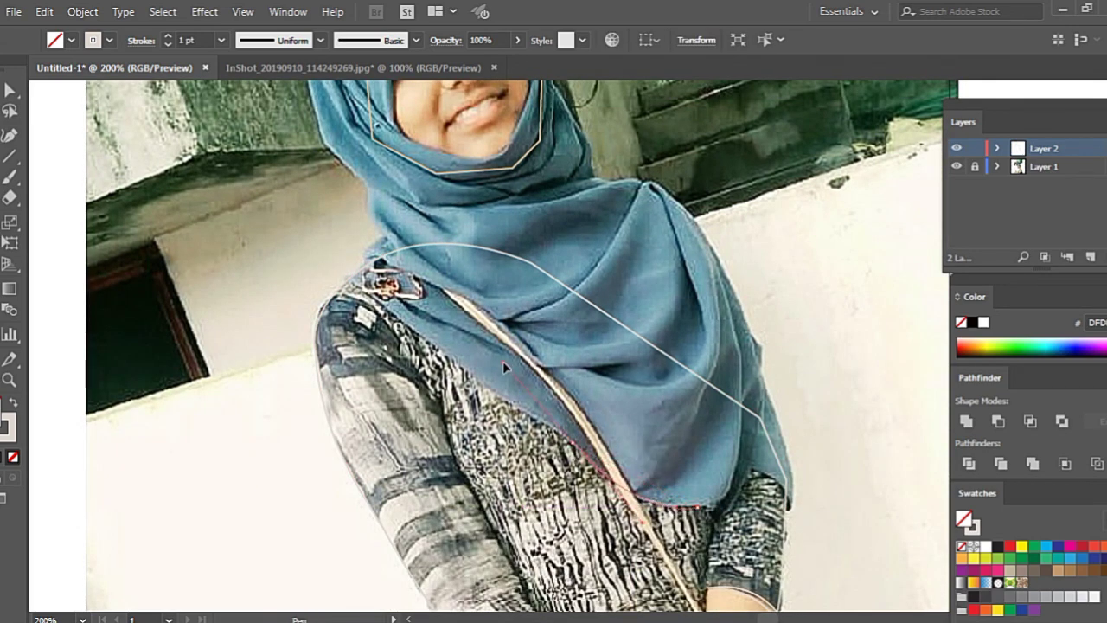
pyautogui.moveTo(505, 367); pyautogui.dragTo(568, 458)
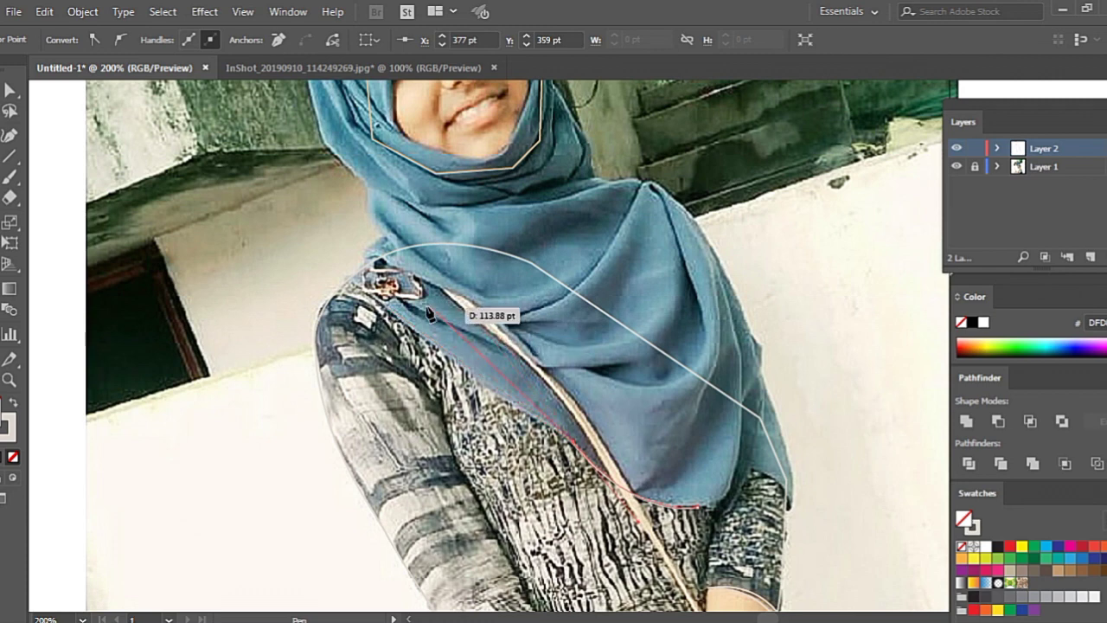
# - Continue the hijab path over the shoulder brooch and up its left edge
pyautogui.scroll(1, 437, 313)
pyautogui.click(355, 299)
pyautogui.moveTo(353, 299); pyautogui.dragTo(372, 287)
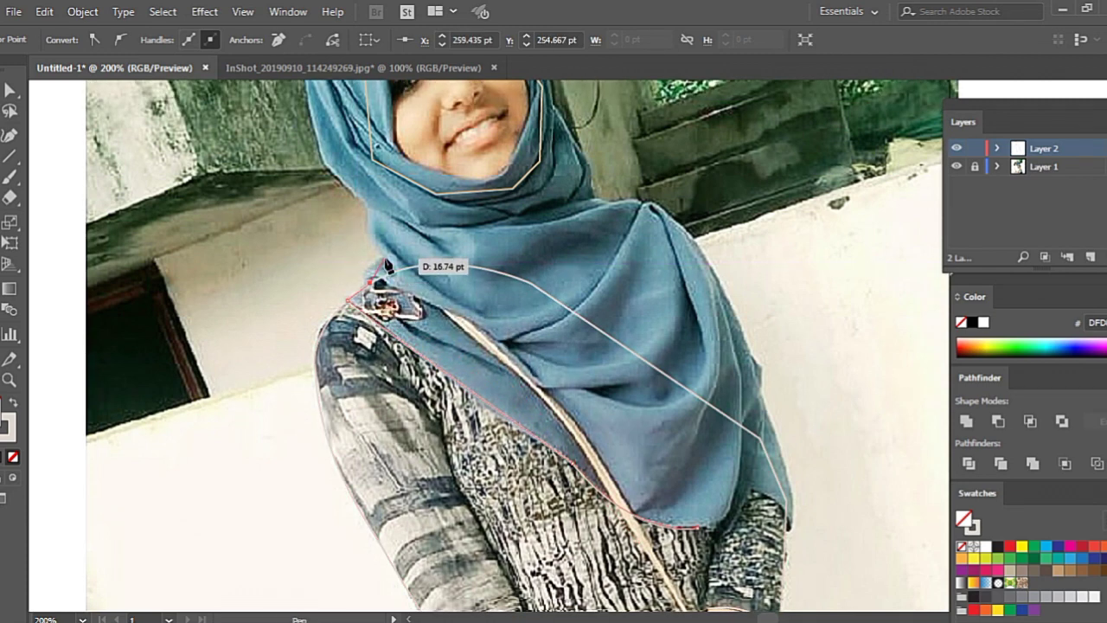
pyautogui.moveTo(372, 288); pyautogui.dragTo(391, 257)
pyautogui.scroll(5, 412, 237)
pyautogui.moveTo(366, 327); pyautogui.dragTo(377, 291)
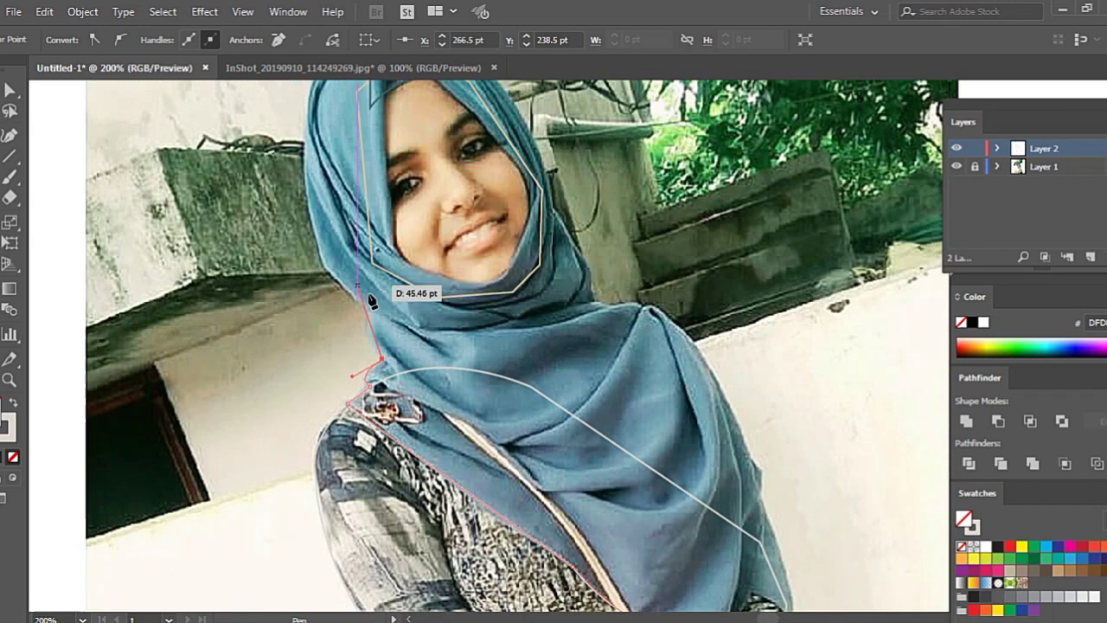
pyautogui.scroll(4, 332, 304)
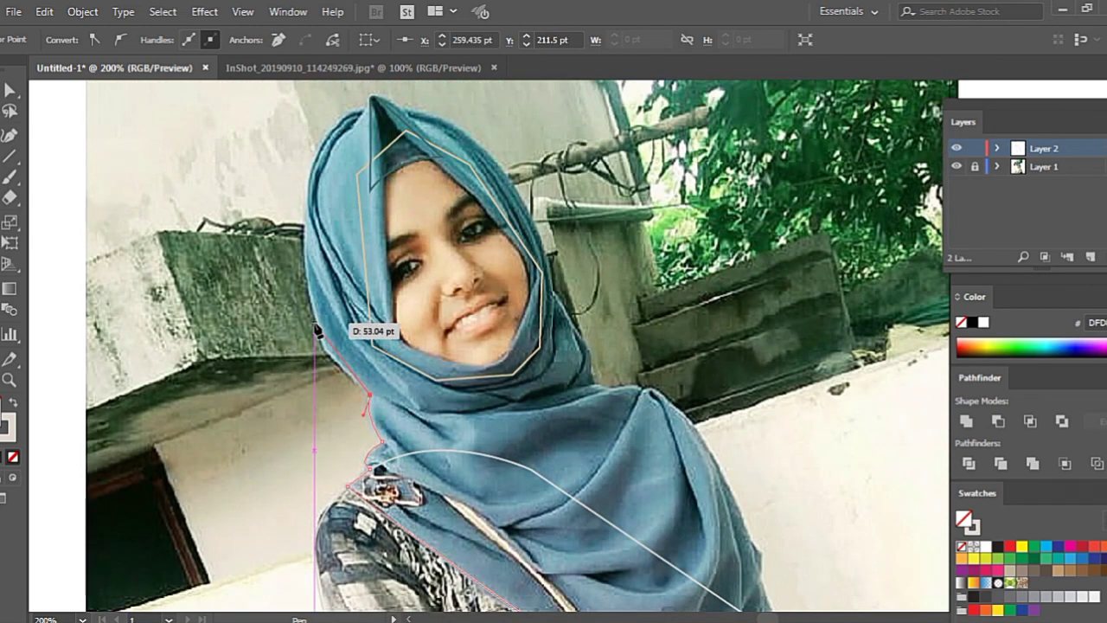
pyautogui.click(317, 329)
pyautogui.scroll(5, 307, 293)
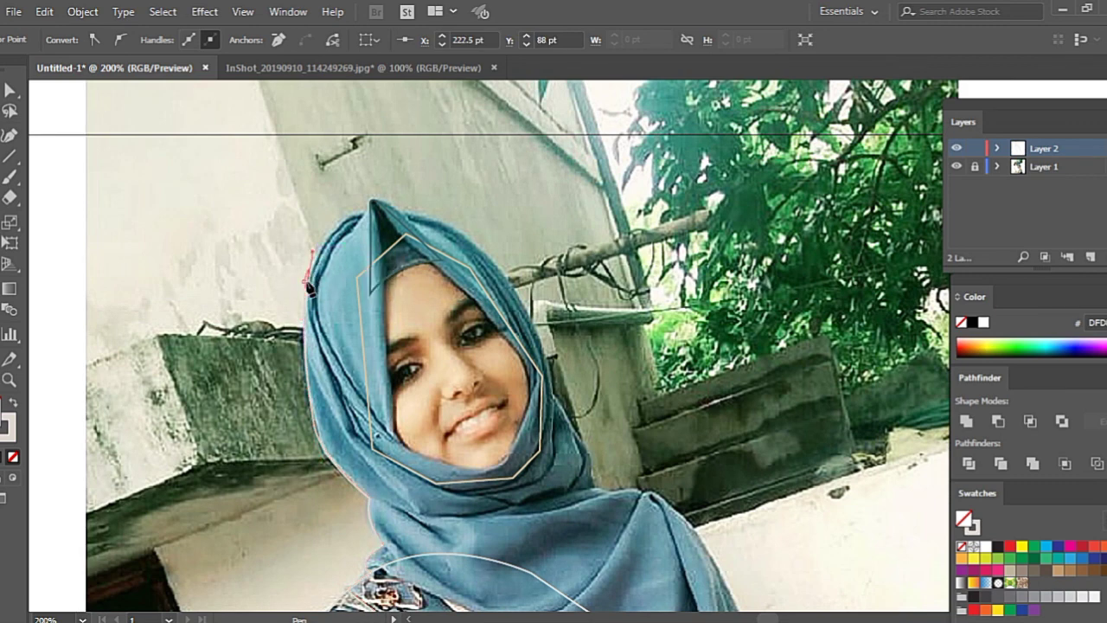
# - Curve the hijab path around the head, past the hood peak and down its right side
pyautogui.click(305, 282)
pyautogui.moveTo(328, 268)
pyautogui.mouseDown()
pyautogui.moveTo(356, 226)
pyautogui.moveTo(405, 209)
pyautogui.mouseUp()
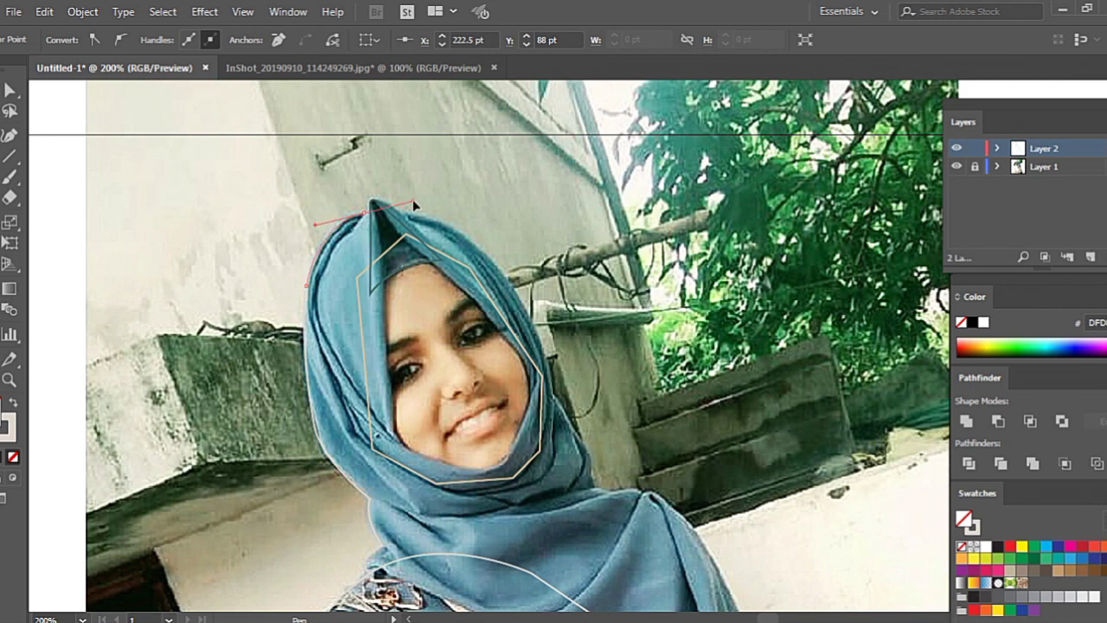
pyautogui.scroll(2, 370, 223)
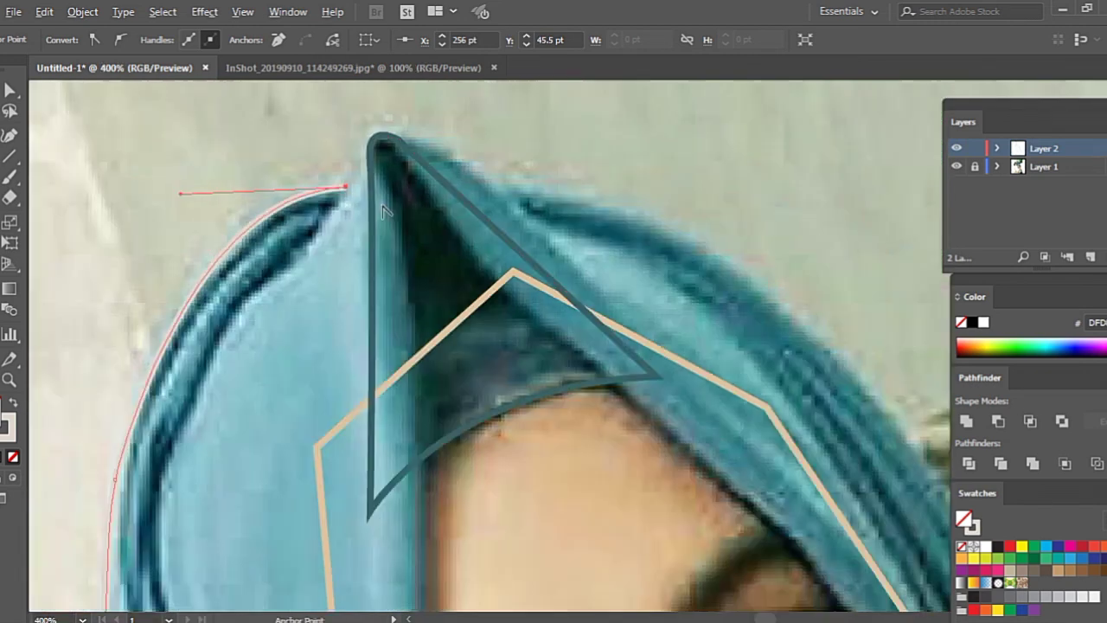
pyautogui.moveTo(407, 180)
pyautogui.mouseDown()
pyautogui.moveTo(422, 189)
pyautogui.moveTo(408, 183)
pyautogui.mouseUp()
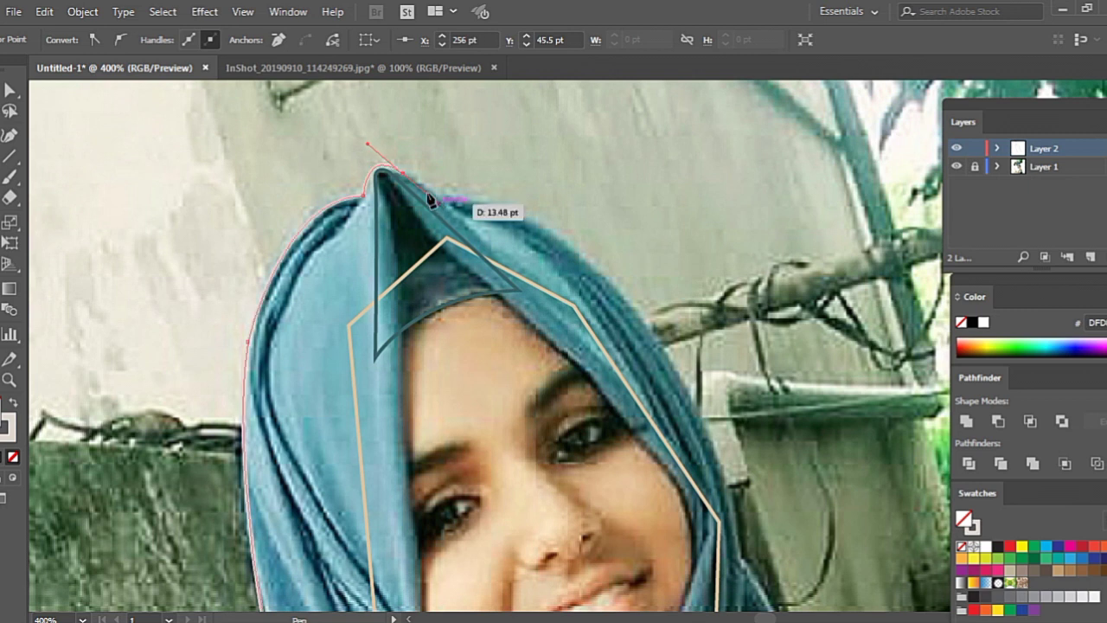
pyautogui.click(446, 197)
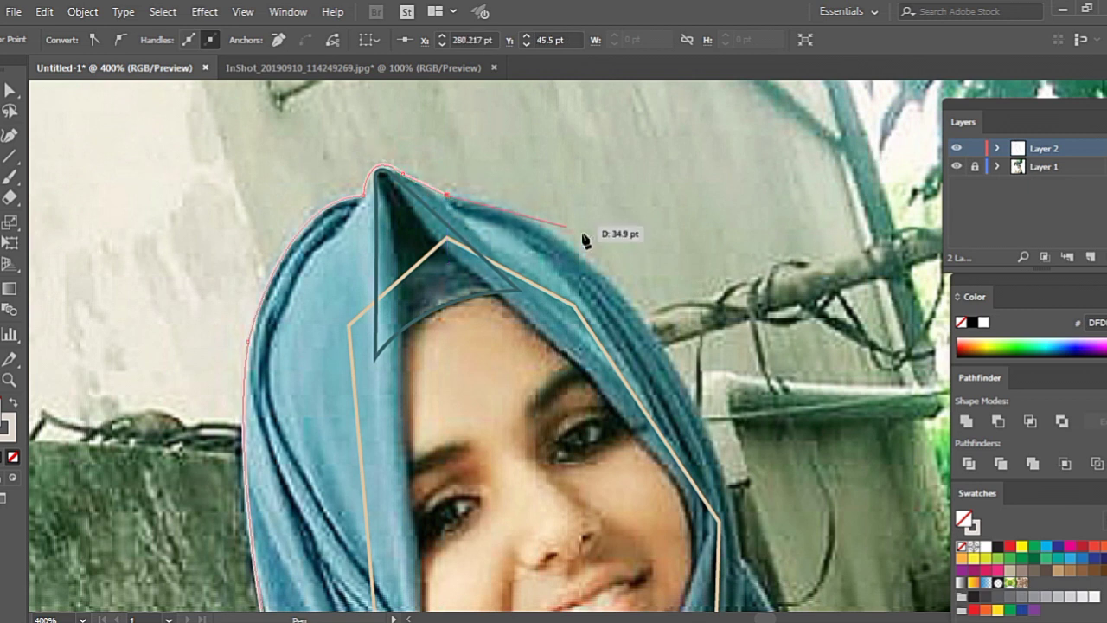
pyautogui.moveTo(577, 252); pyautogui.dragTo(616, 299)
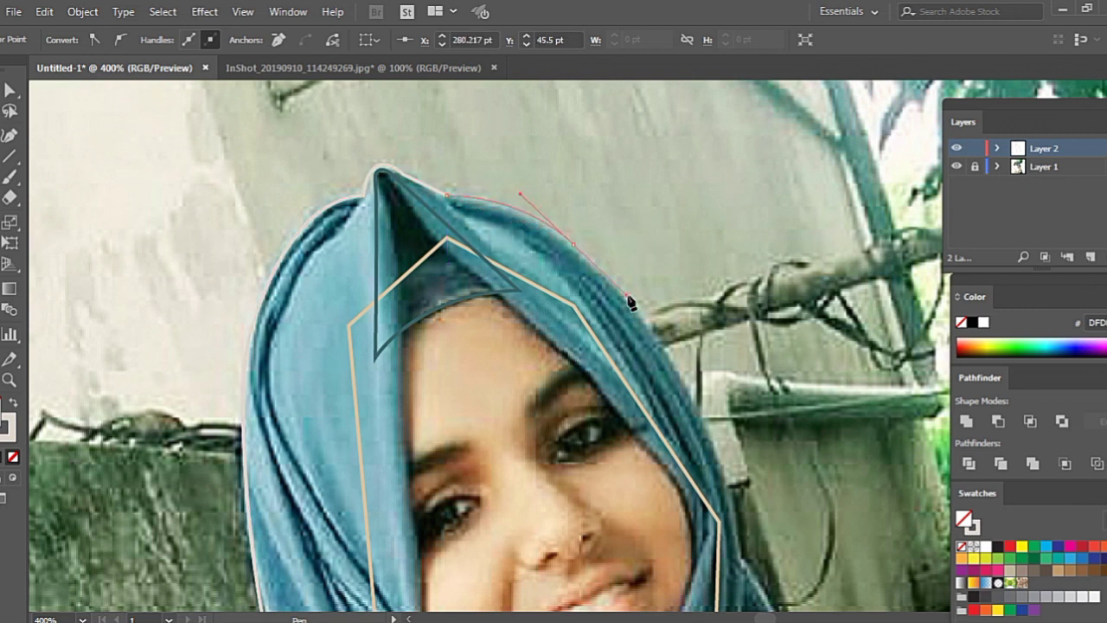
# - Reshape the curve handles at the hood peak, zooming out and back in to check
pyautogui.hotkey('ctrl', '-')
pyautogui.hotkey('ctrl', '-')
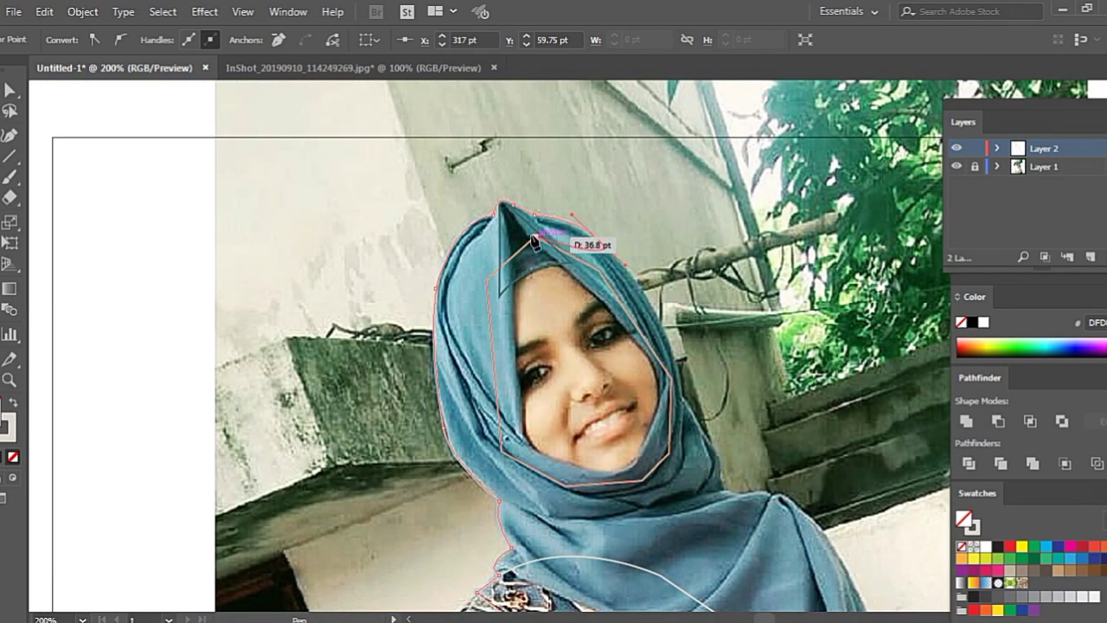
pyautogui.moveTo(534, 244)
pyautogui.mouseDown()
pyautogui.moveTo(602, 252)
pyautogui.moveTo(577, 279)
pyautogui.moveTo(449, 197)
pyautogui.moveTo(353, 173)
pyautogui.moveTo(329, 105)
pyautogui.mouseUp()
pyautogui.hotkey('ctrl', '+')
pyautogui.hotkey('ctrl', '+')
pyautogui.scroll(2, 449, 197)
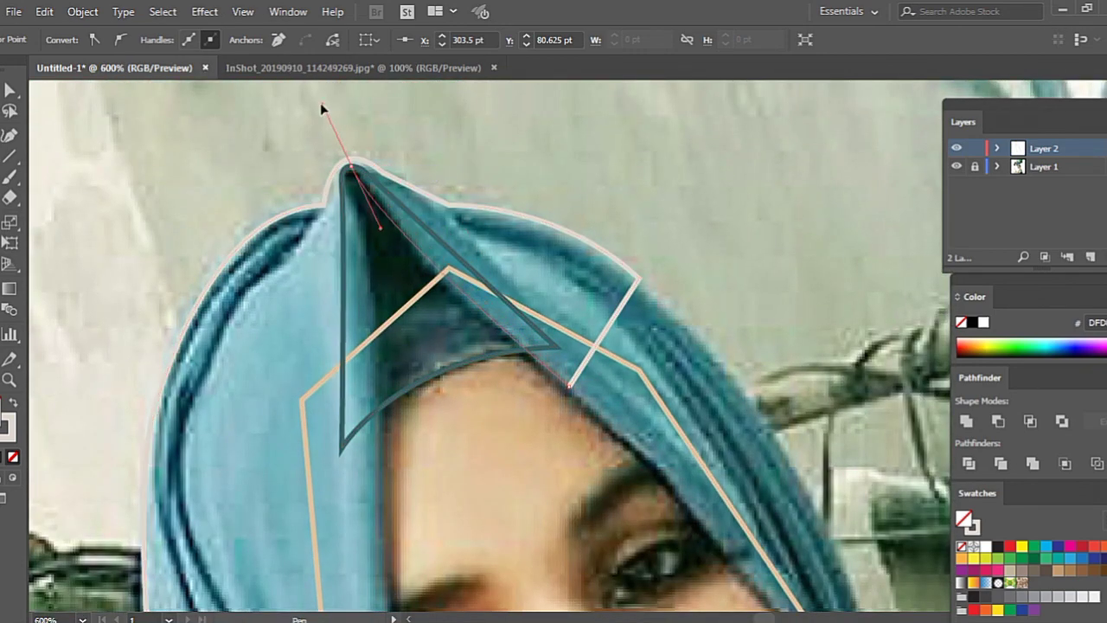
pyautogui.moveTo(350, 164); pyautogui.dragTo(383, 455)
pyautogui.scroll(-1, 407, 283)
pyautogui.scroll(-2, 385, 522)
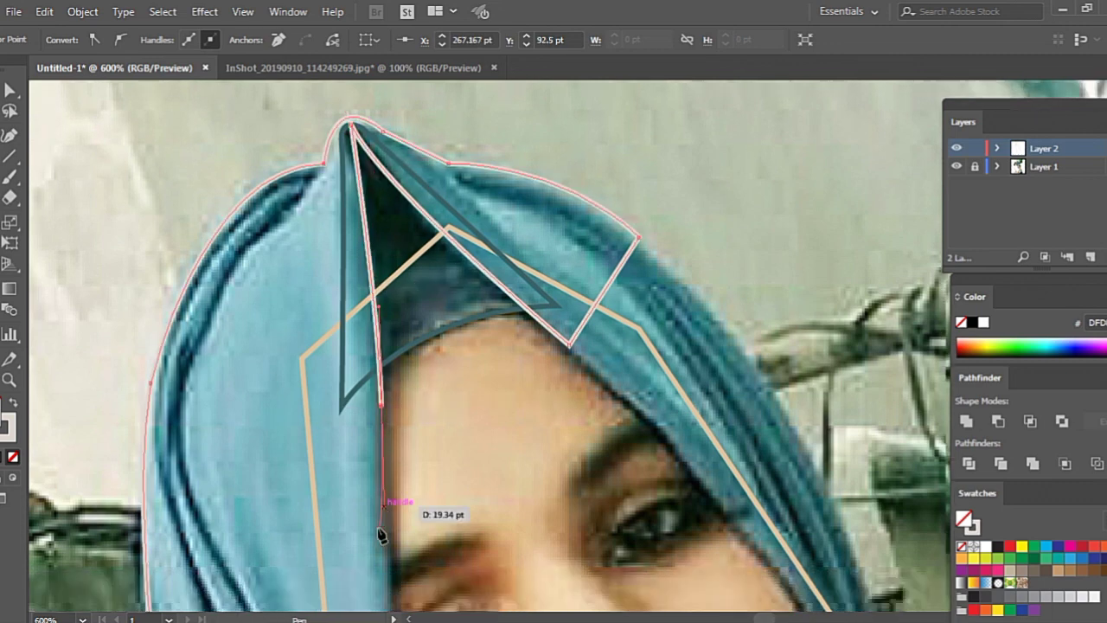
pyautogui.scroll(-3, 384, 519)
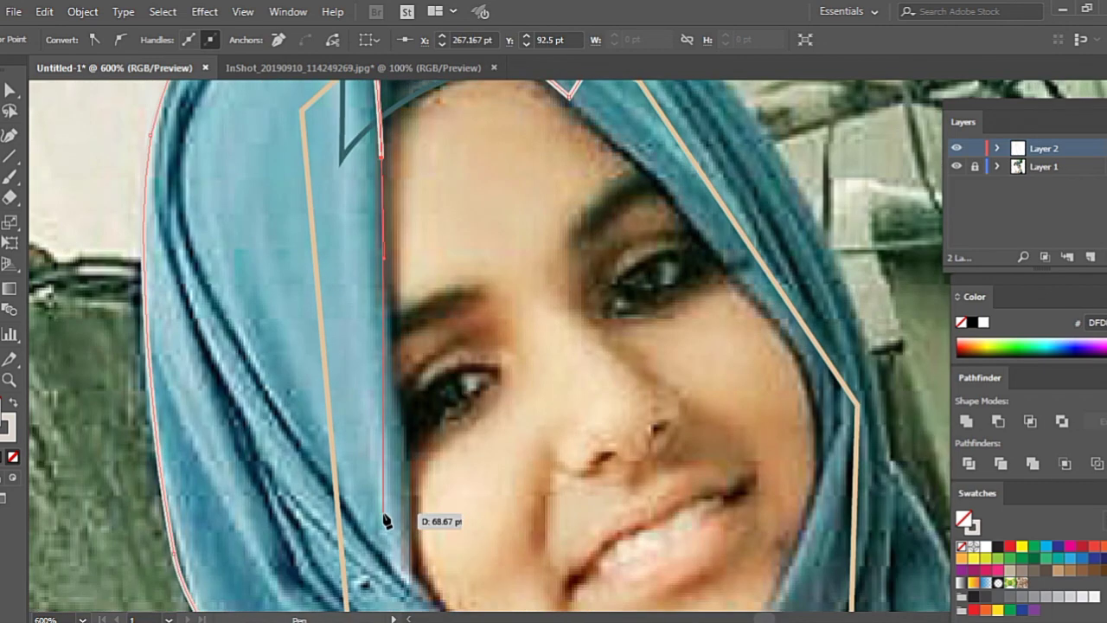
# - Trace the hijab outline along the chin onto the right shoulder, redoing one misplaced curve
pyautogui.click(413, 568)
pyautogui.scroll(-3, 415, 566)
pyautogui.scroll(-2, 415, 567)
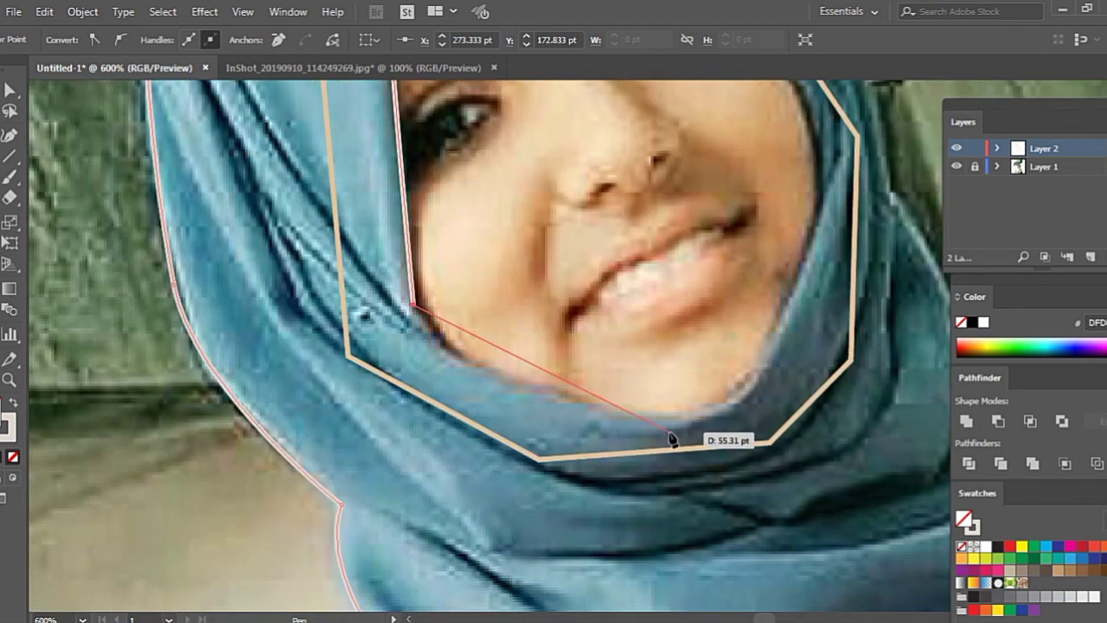
pyautogui.moveTo(740, 396); pyautogui.dragTo(843, 294)
pyautogui.hotkey('ctrl', 'z')
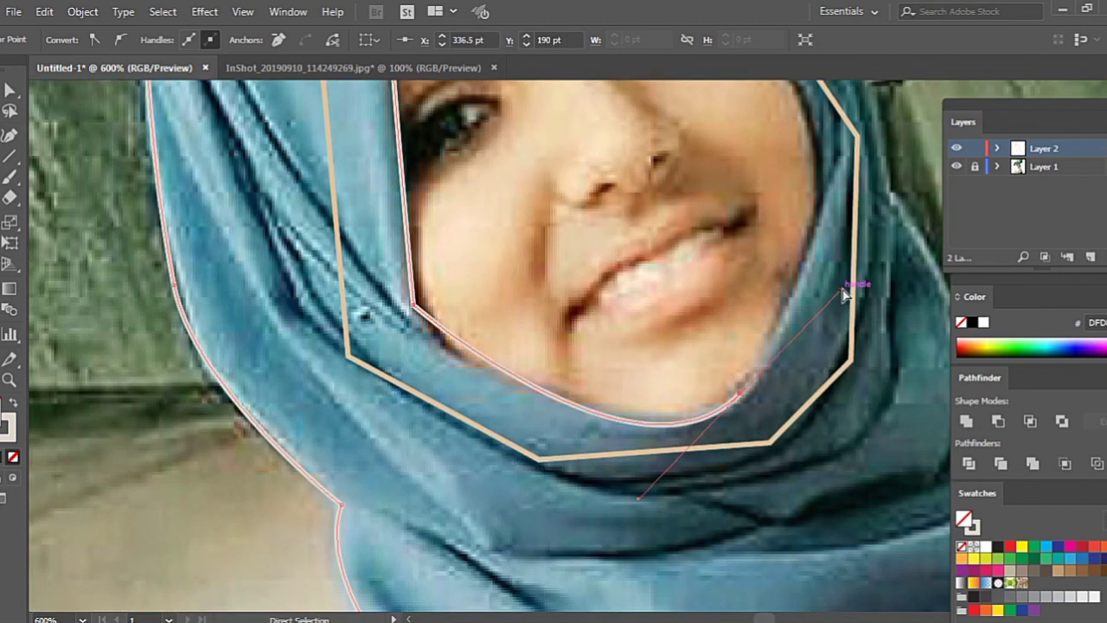
pyautogui.moveTo(522, 380)
pyautogui.mouseDown()
pyautogui.moveTo(536, 391)
pyautogui.moveTo(781, 358)
pyautogui.moveTo(749, 432)
pyautogui.moveTo(718, 406)
pyautogui.moveTo(839, 417)
pyautogui.mouseUp()
pyautogui.hotkey('ctrl', '-')
pyautogui.hotkey('ctrl', '-')
pyautogui.hotkey('ctrl', '-')
pyautogui.hotkey('ctrl', '+')
pyautogui.hotkey('ctrl', '+')
pyautogui.click(806, 400)
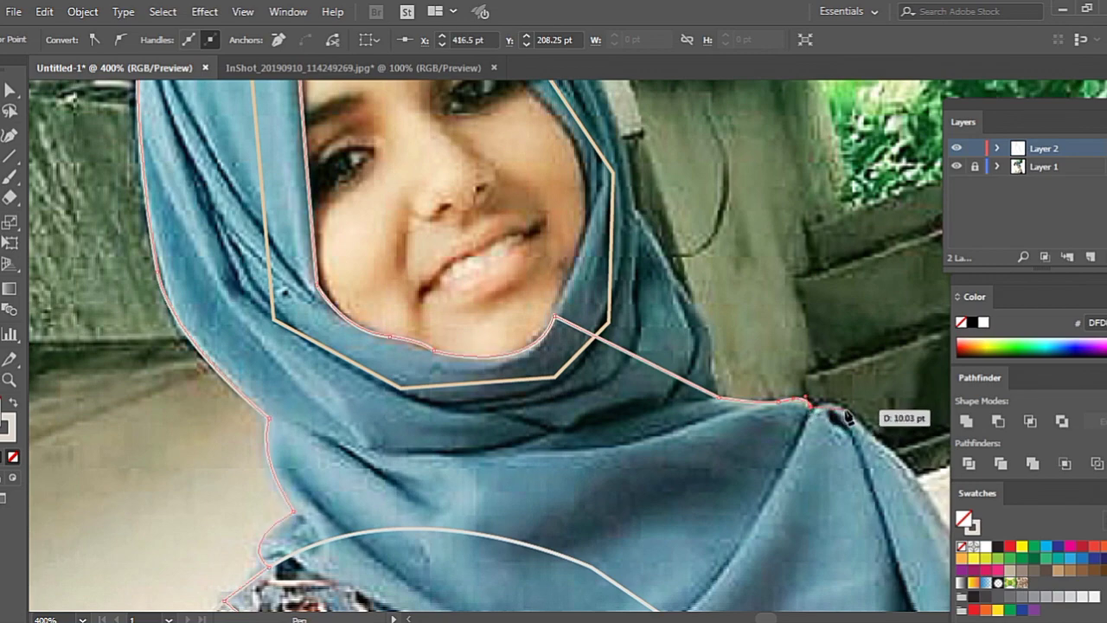
# - Carry the outline down the right edge and along the lower hem, closing it at the start point
pyautogui.hotkey('ctrl', '-')
pyautogui.hotkey('ctrl', '=')
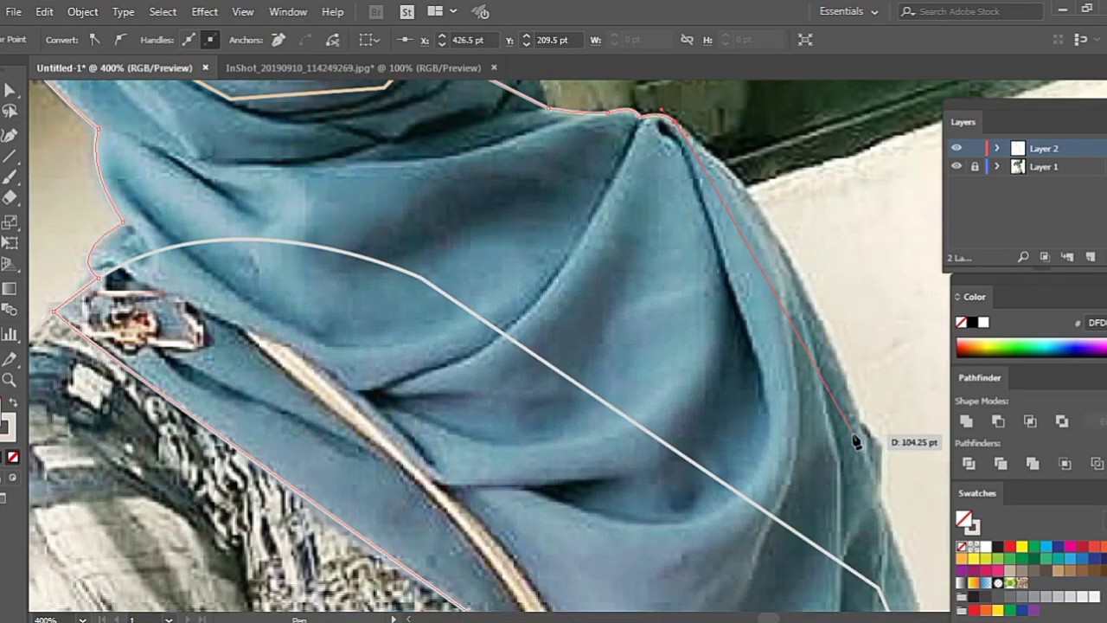
pyautogui.scroll(1, 856, 441)
pyautogui.moveTo(856, 454)
pyautogui.mouseDown()
pyautogui.moveTo(871, 560)
pyautogui.moveTo(857, 455)
pyautogui.mouseUp()
pyautogui.scroll(-3, 853, 452)
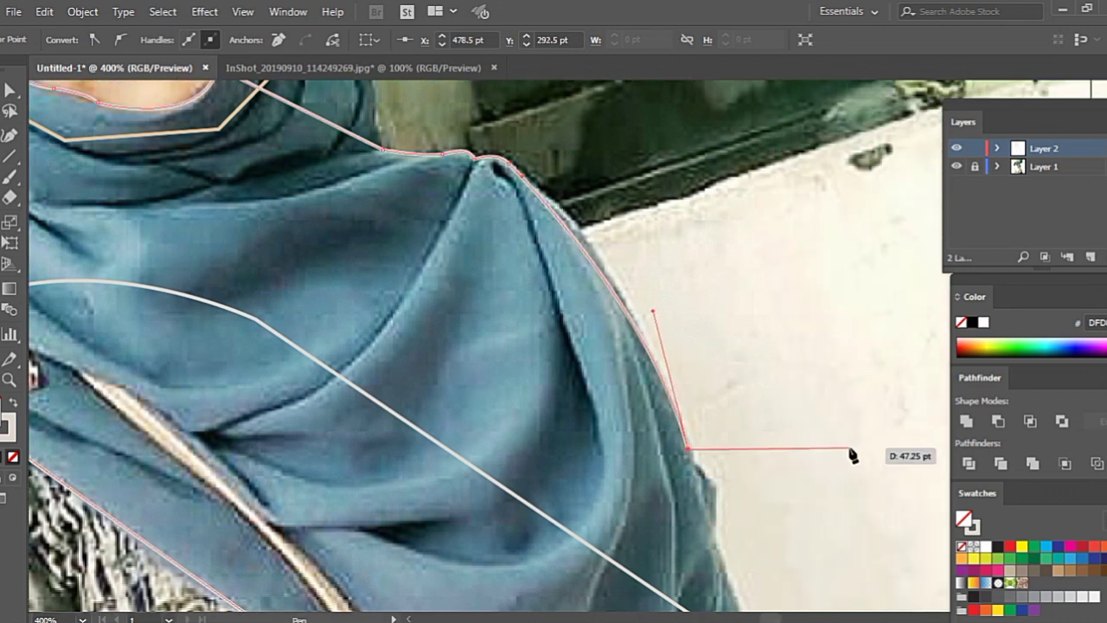
pyautogui.click(709, 337)
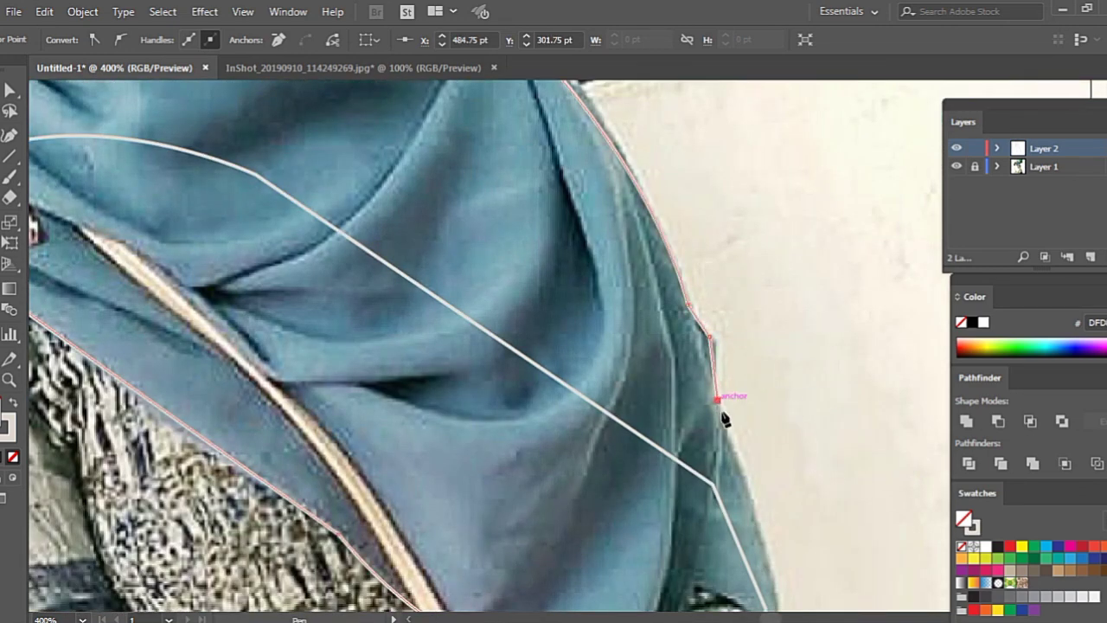
pyautogui.scroll(-4, 725, 418)
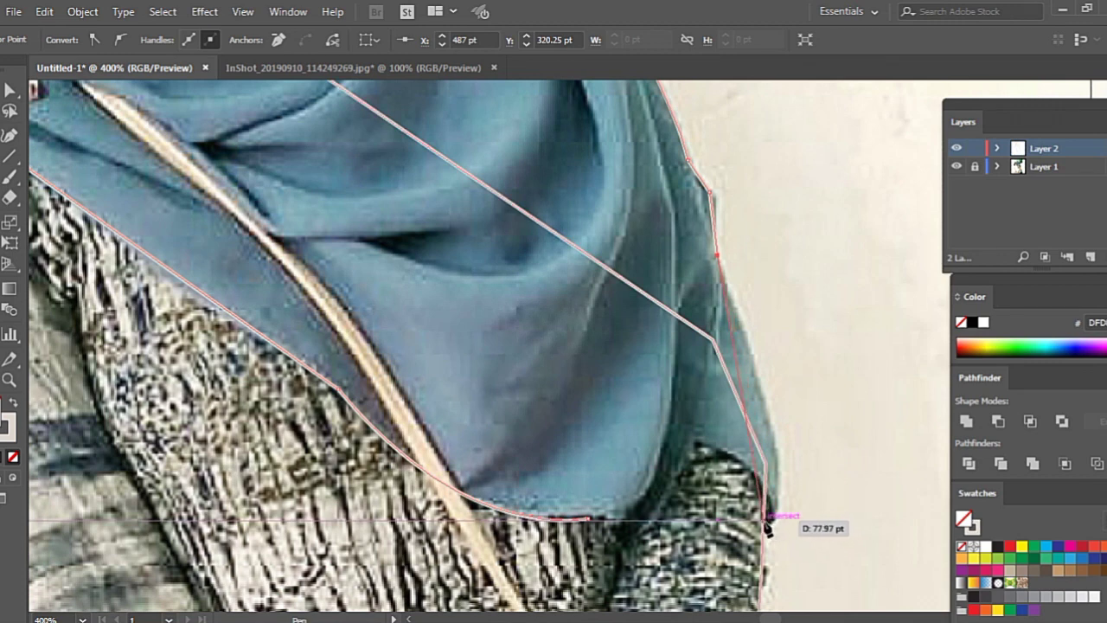
pyautogui.moveTo(766, 520); pyautogui.dragTo(741, 553)
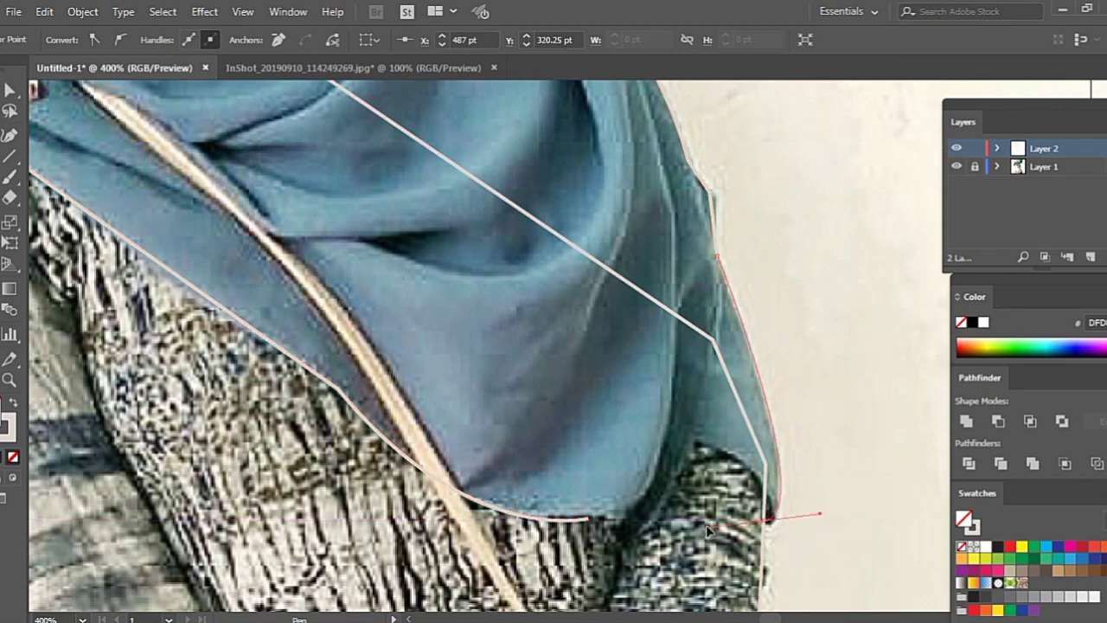
pyautogui.moveTo(767, 519)
pyautogui.mouseDown()
pyautogui.moveTo(700, 442)
pyautogui.moveTo(617, 432)
pyautogui.mouseUp()
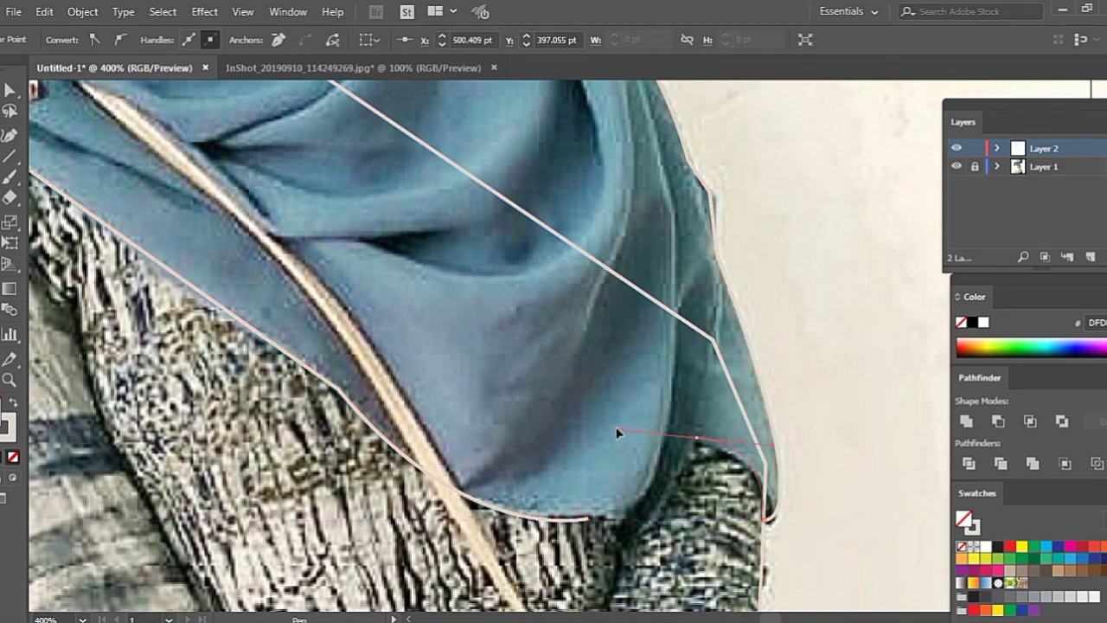
pyautogui.moveTo(585, 397); pyautogui.dragTo(593, 389)
pyautogui.moveTo(697, 439)
pyautogui.mouseDown()
pyautogui.moveTo(594, 522)
pyautogui.moveTo(620, 531)
pyautogui.moveTo(577, 494)
pyautogui.moveTo(563, 531)
pyautogui.mouseUp()
pyautogui.click(561, 532)
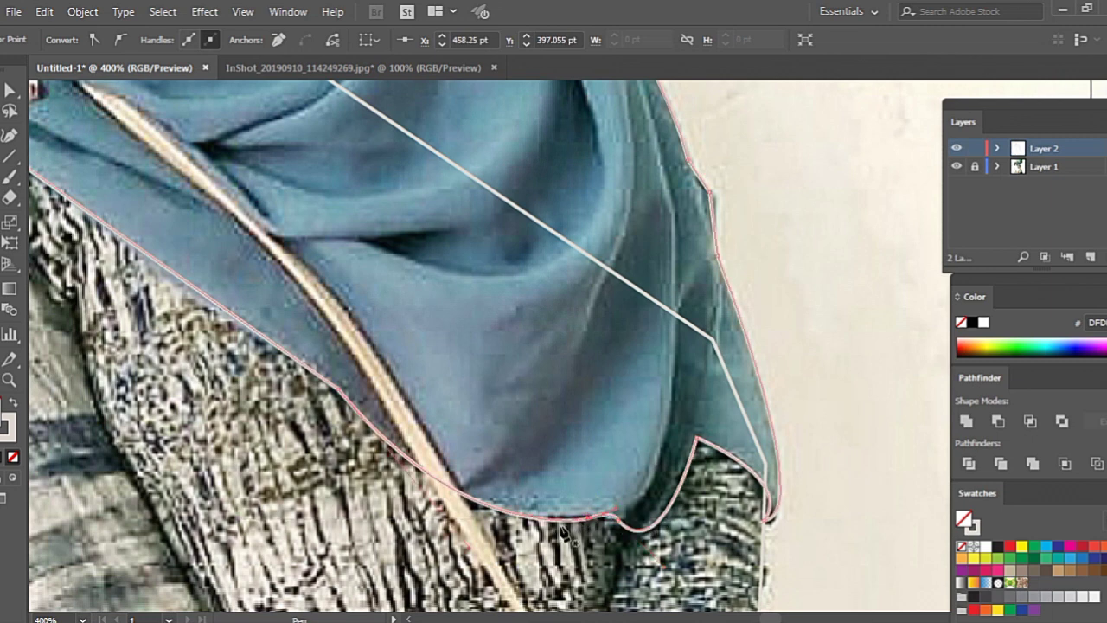
pyautogui.scroll(-3, 589, 408)
# - Try a blue eyedropper fill on the hijab shape, then undo it to keep it unfilled
pyautogui.scroll(2, 509, 262)
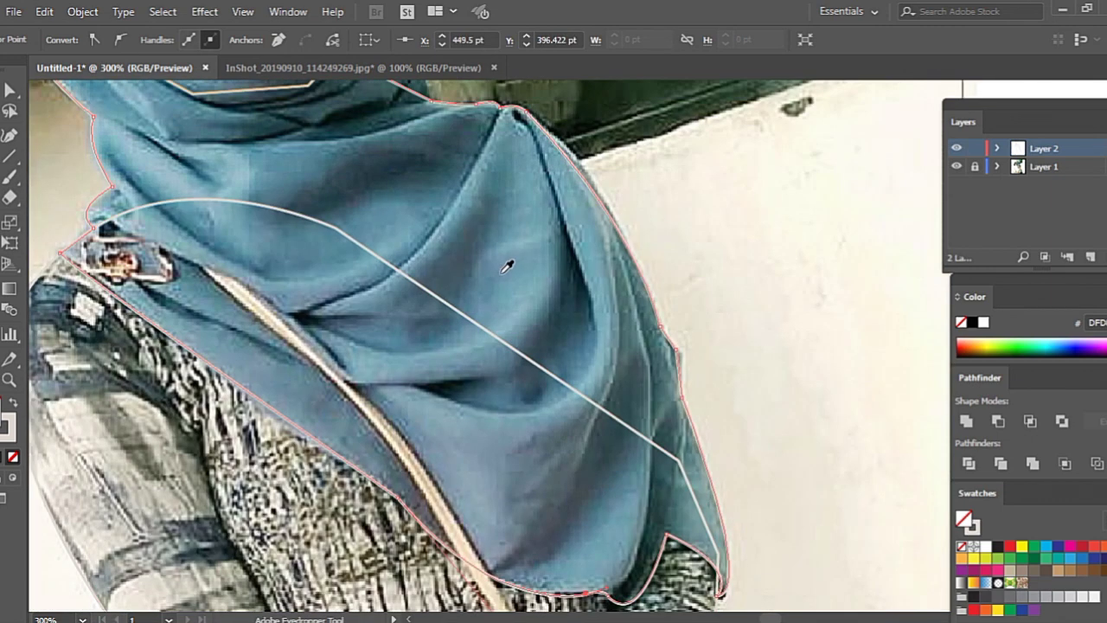
pyautogui.click(509, 262)
pyautogui.scroll(-2, 498, 292)
pyautogui.press('/')
pyautogui.scroll(3, 364, 259)
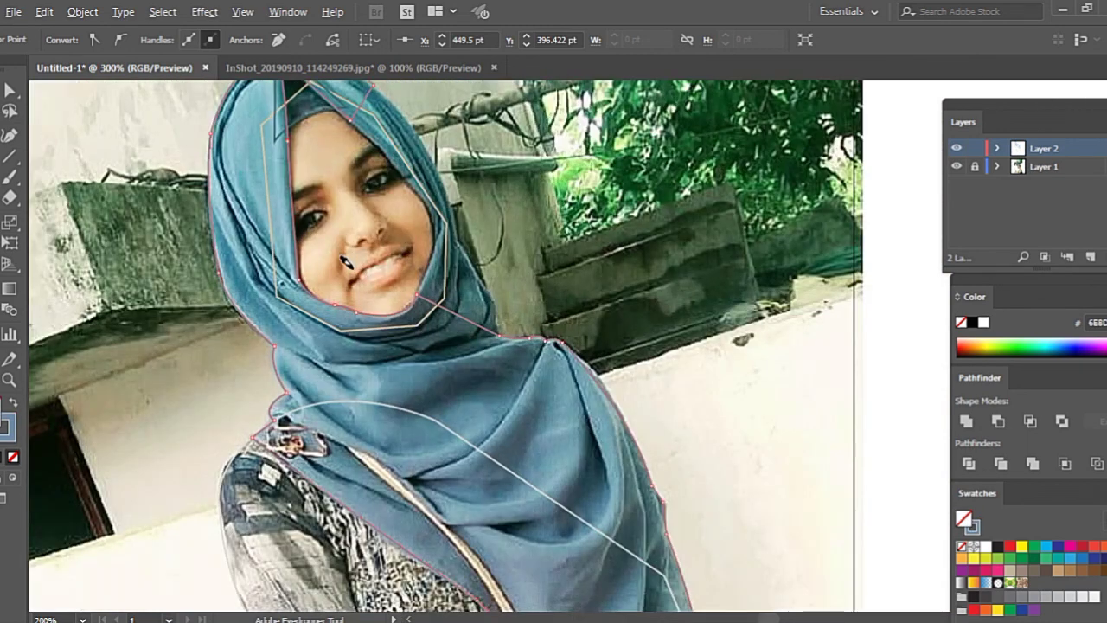
pyautogui.press('v')
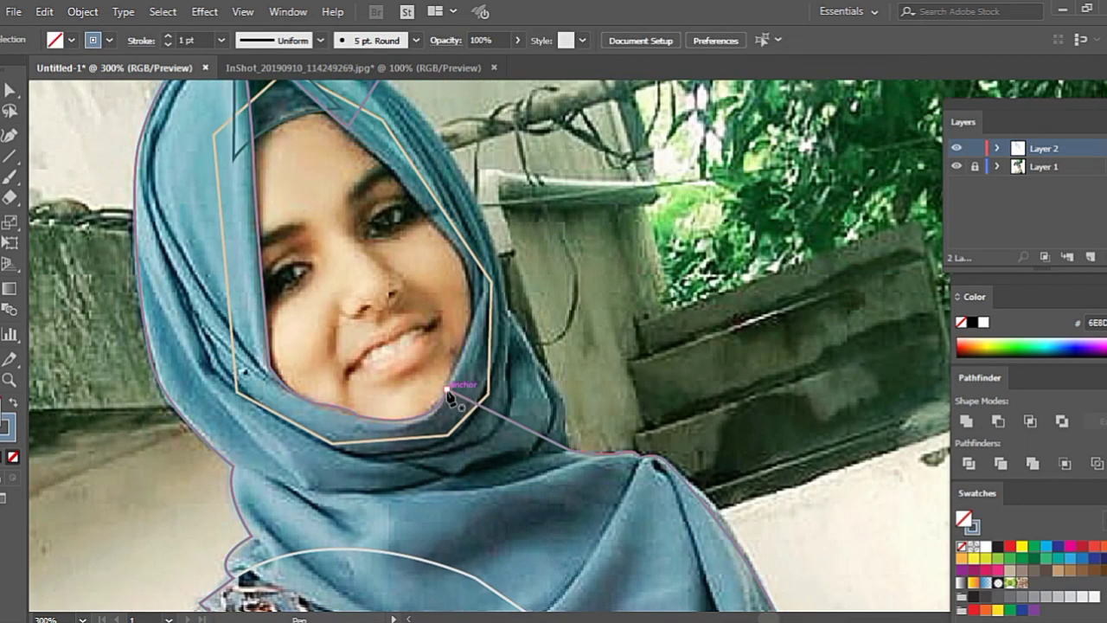
# - Start the fold path at the chin, curving up beside the cheek and down beside the face
pyautogui.click(447, 394)
pyautogui.scroll(2, 447, 394)
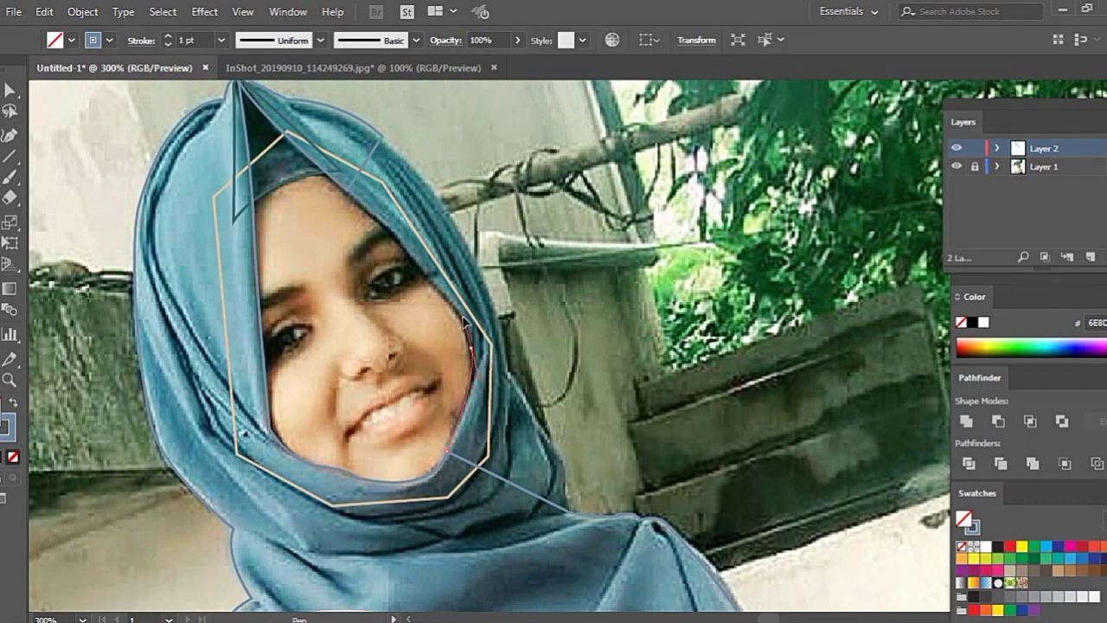
pyautogui.scroll(2, 464, 321)
pyautogui.moveTo(454, 315)
pyautogui.mouseDown()
pyautogui.moveTo(355, 287)
pyautogui.moveTo(342, 271)
pyautogui.mouseUp()
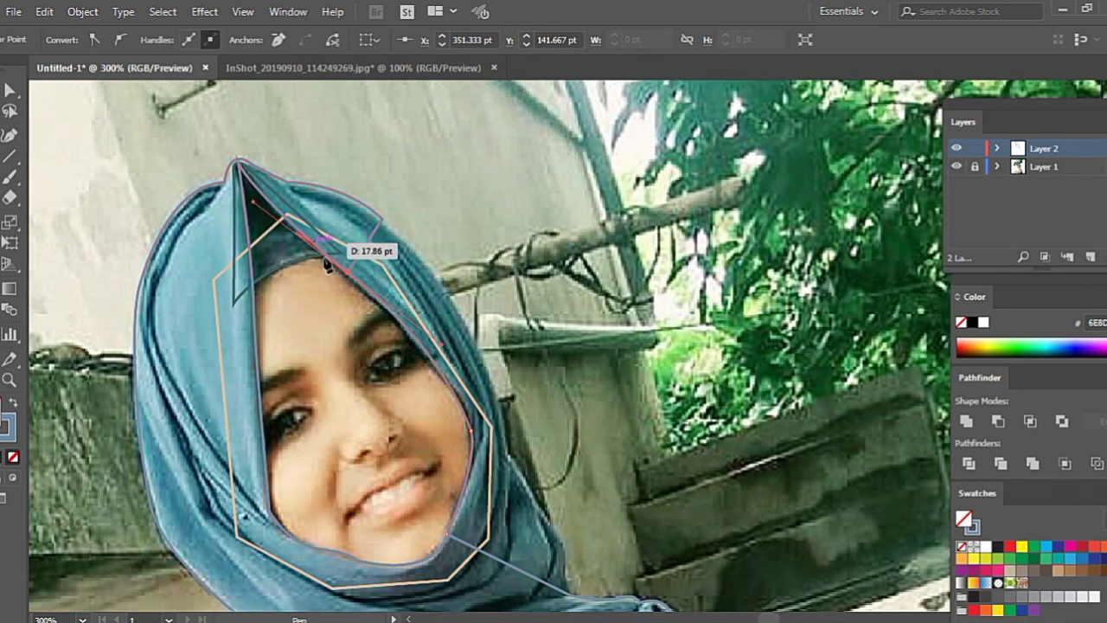
pyautogui.click(382, 217)
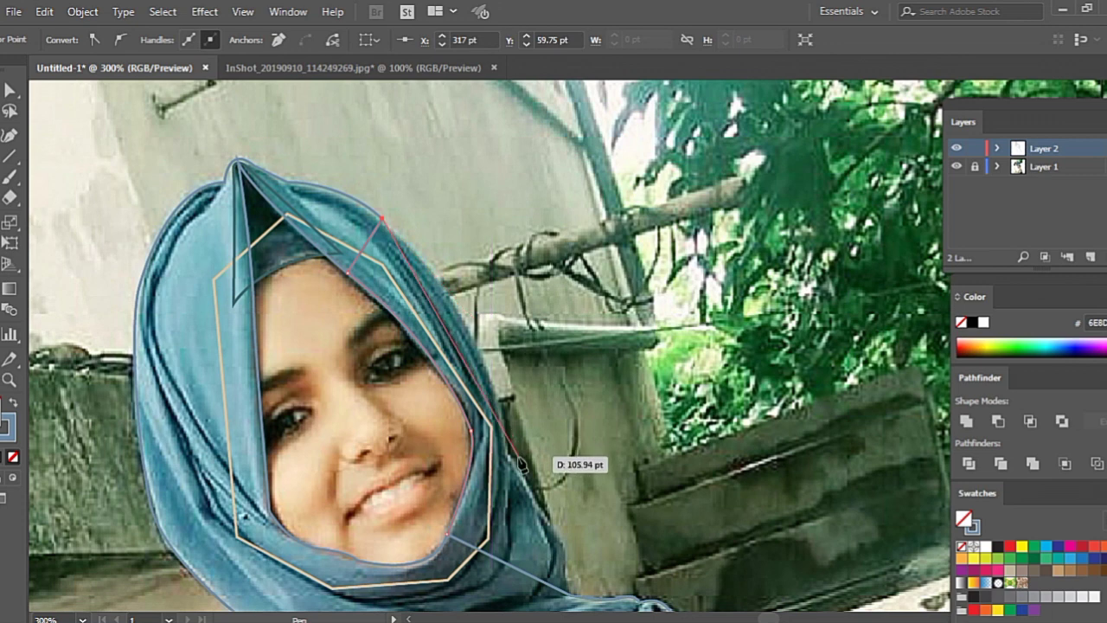
pyautogui.moveTo(507, 457); pyautogui.dragTo(516, 595)
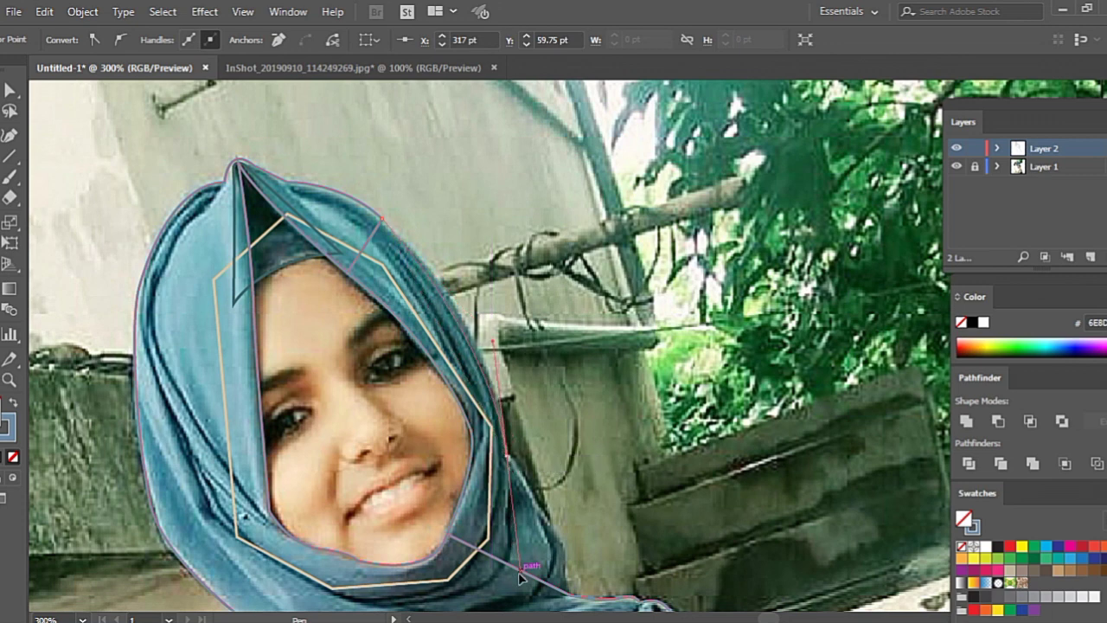
pyautogui.scroll(-3, 512, 453)
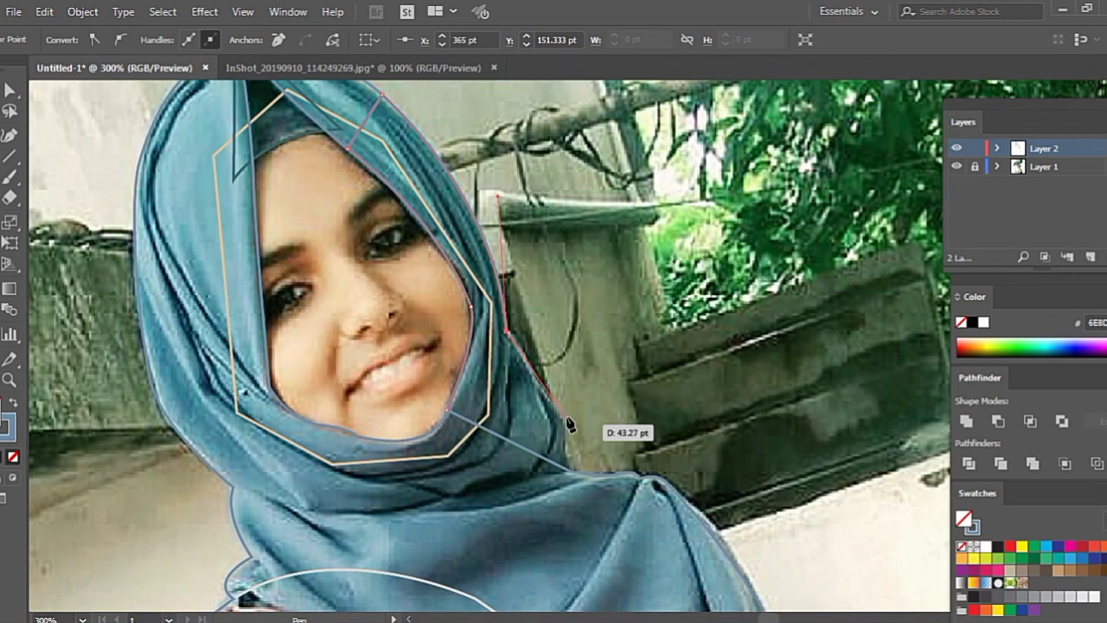
# - Curve the fold edge by the neck, close it at the chin, then select and deselect the hijab to check
pyautogui.click(560, 420)
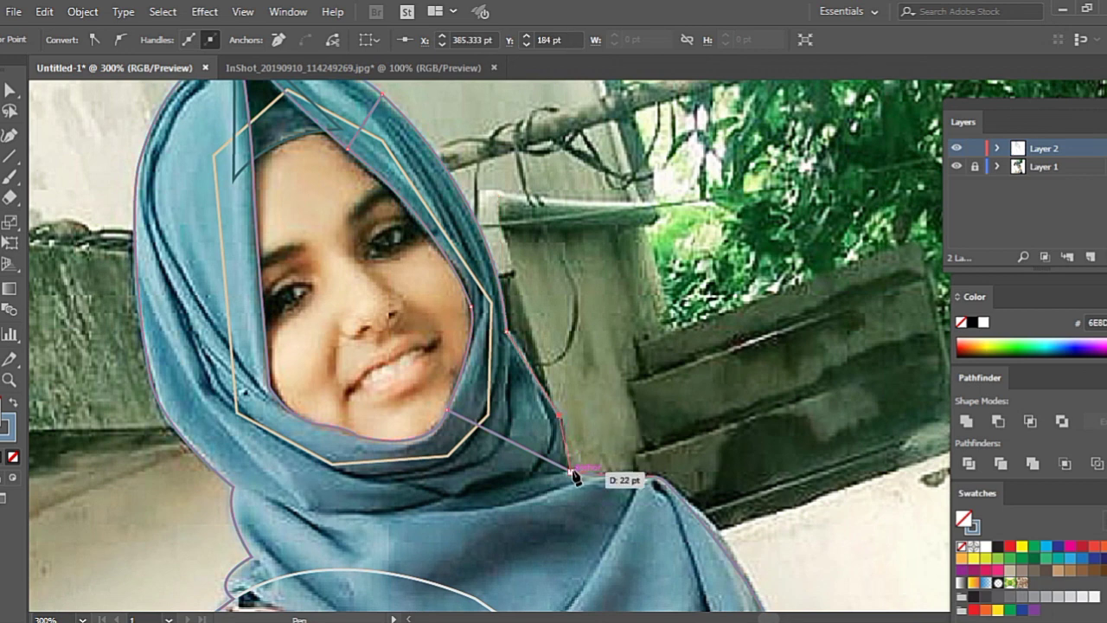
pyautogui.moveTo(566, 470); pyautogui.dragTo(579, 482)
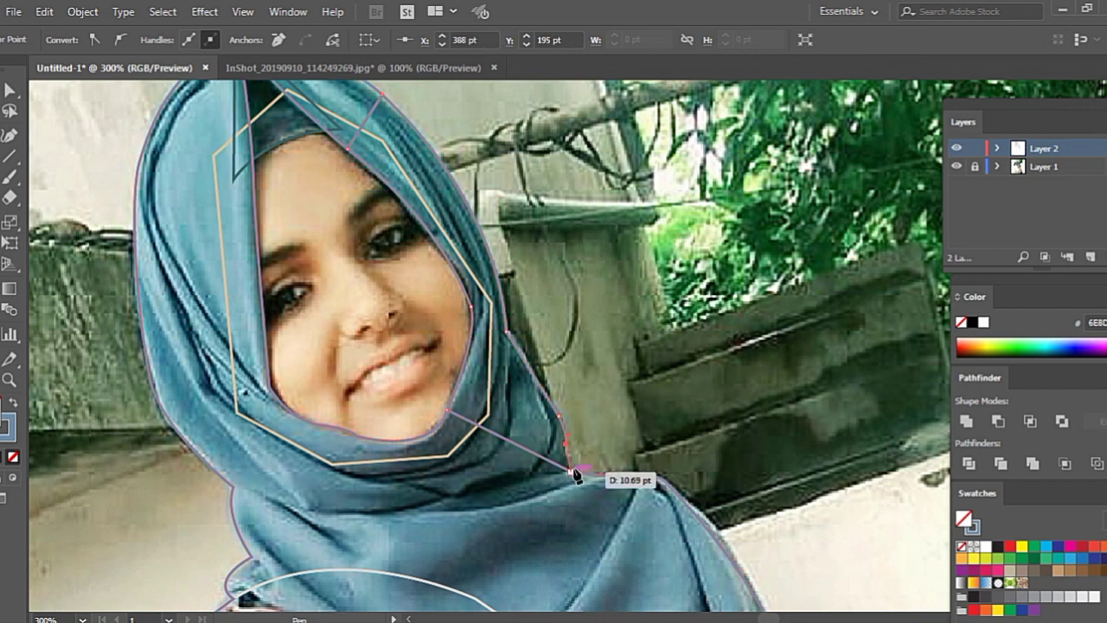
pyautogui.scroll(-2, 553, 467)
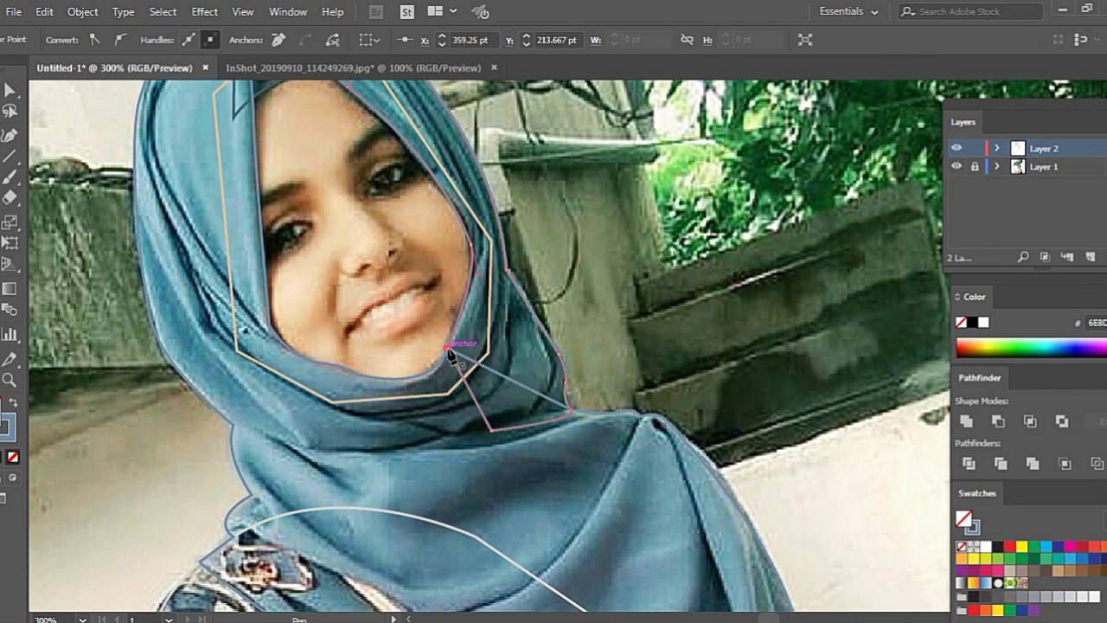
pyautogui.click(9, 91)
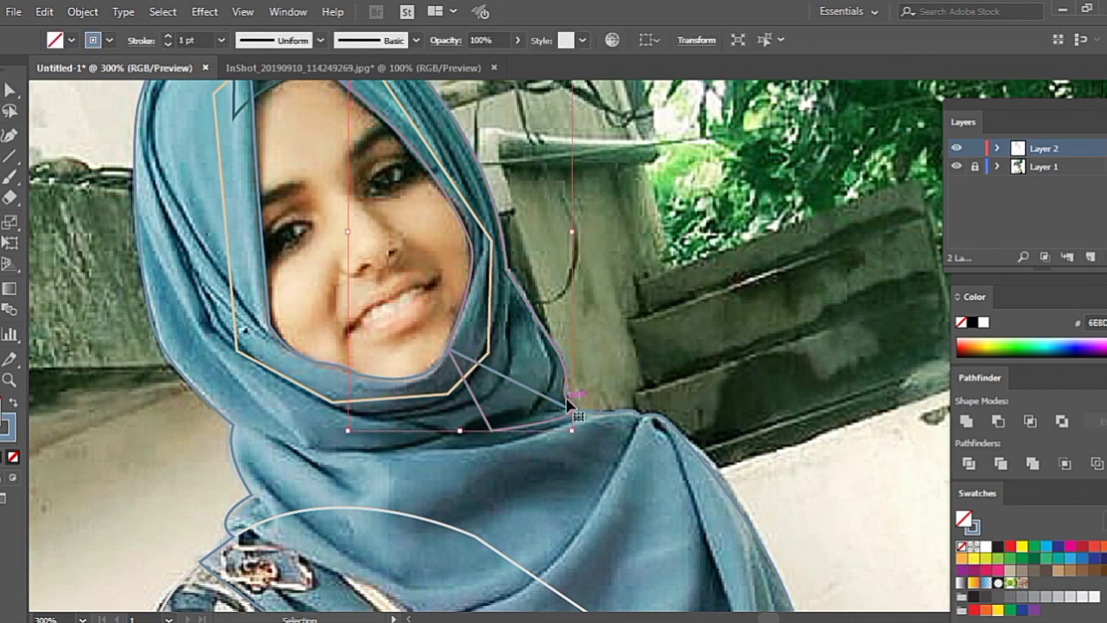
pyautogui.click(619, 424)
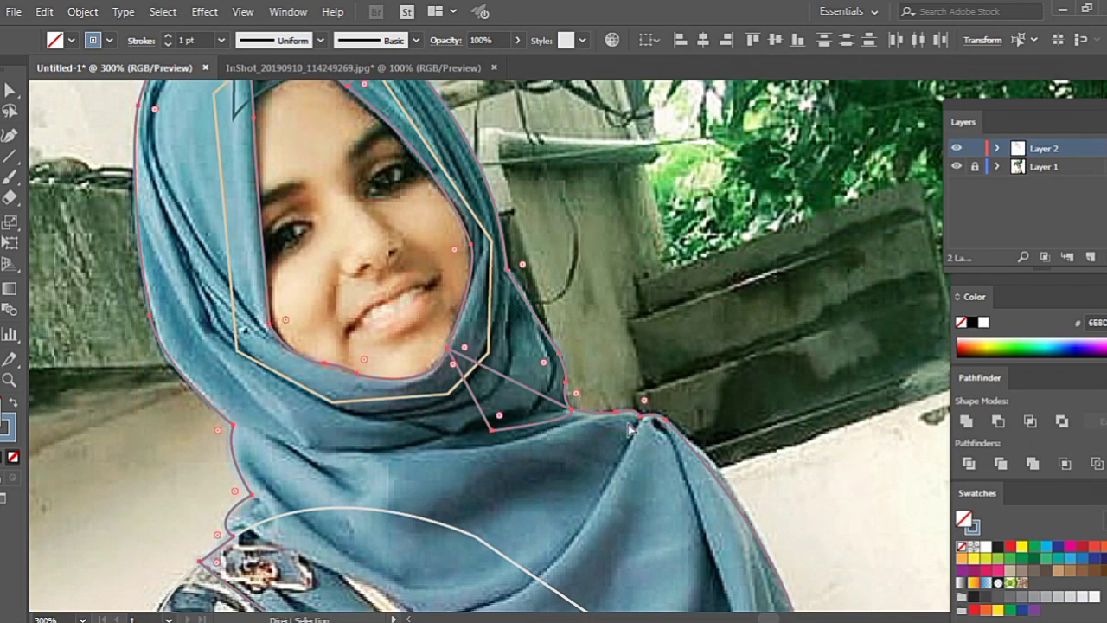
pyautogui.click(919, 351)
# - Zoom out to survey the whole figure and lower body, ready to draw a new path
pyautogui.hotkey('ctrl', '-')
pyautogui.hotkey('ctrl', '-')
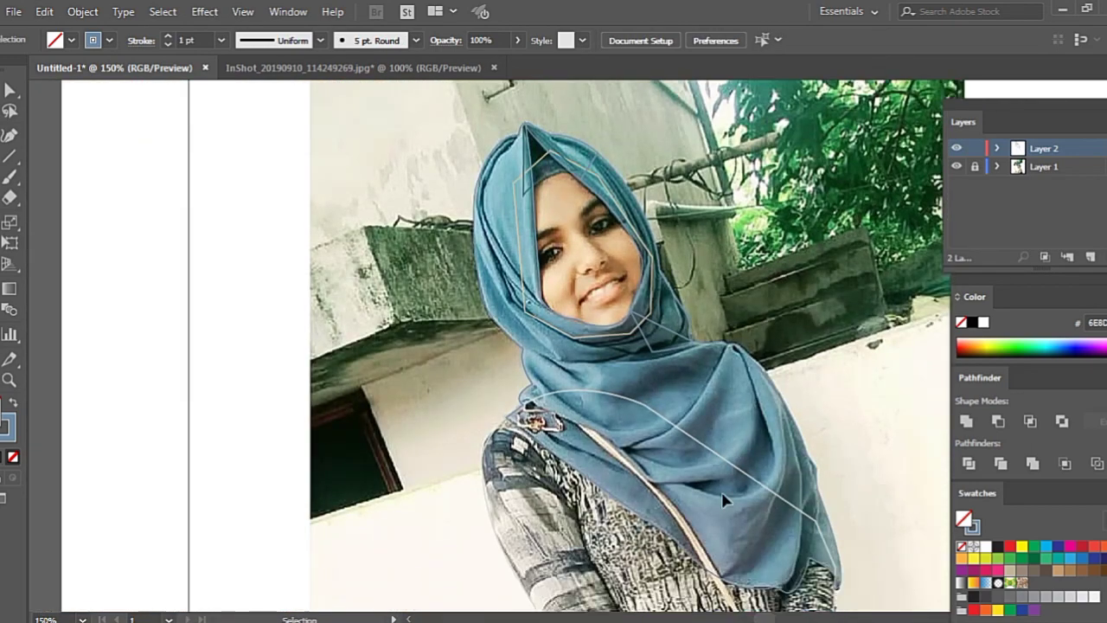
pyautogui.scroll(-5, 606, 346)
pyautogui.hotkey('ctrl', '+')
pyautogui.hotkey('ctrl', '+')
pyautogui.scroll(-5, 676, 495)
pyautogui.hscroll(3, 658, 482)
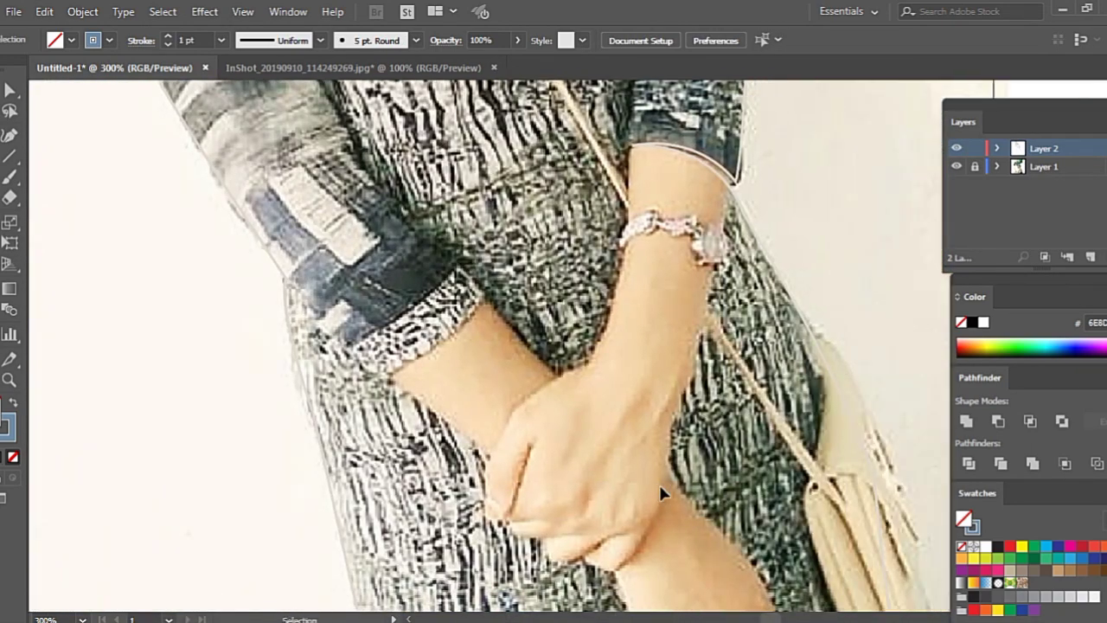
pyautogui.scroll(-3, 656, 482)
pyautogui.press('p')
# - Start a new path on the bag strap at the shoulder brooch and follow it down toward the bag
pyautogui.hotkey('ctrl', '-')
pyautogui.hotkey('ctrl', '-')
pyautogui.scroll(3, 606, 433)
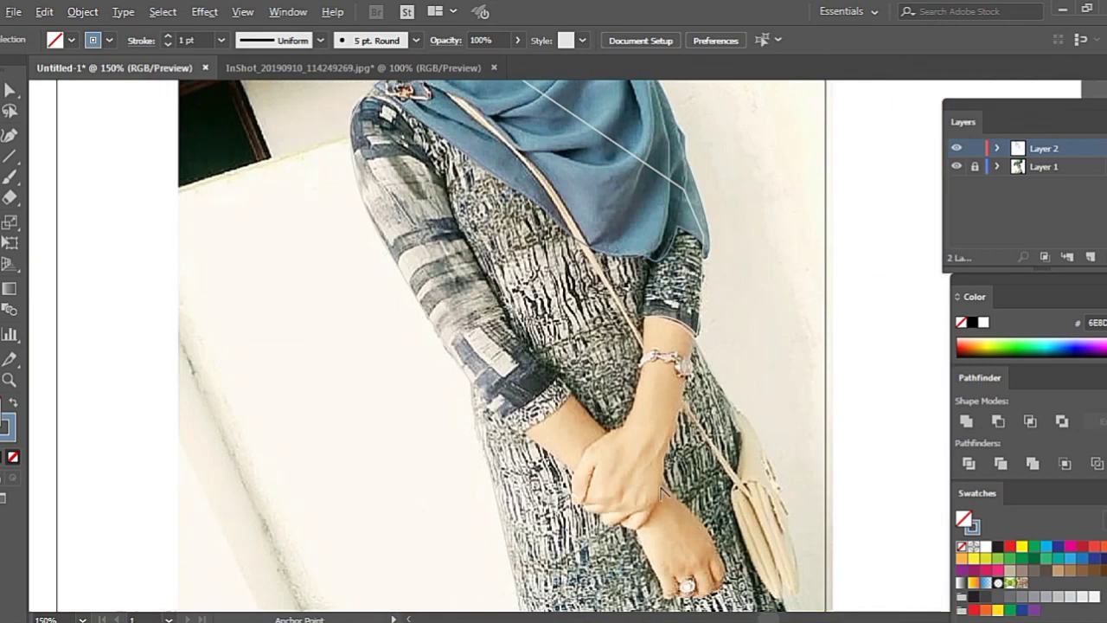
pyautogui.scroll(3, 519, 363)
pyautogui.scroll(3, 448, 307)
pyautogui.scroll(1, 447, 307)
pyautogui.scroll(1, 445, 310)
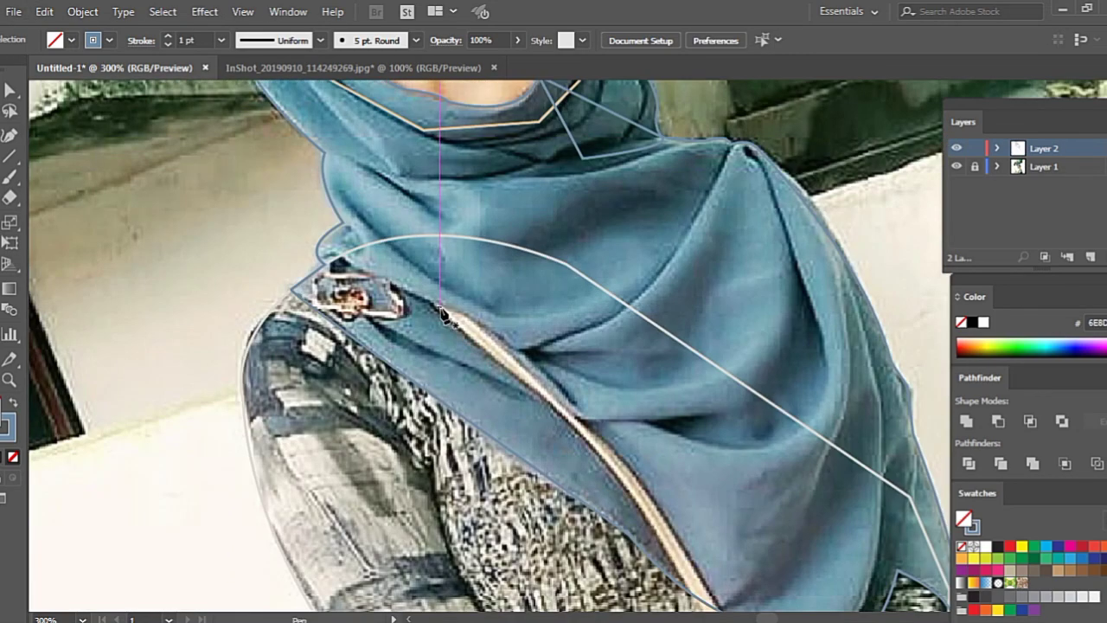
pyautogui.click(439, 313)
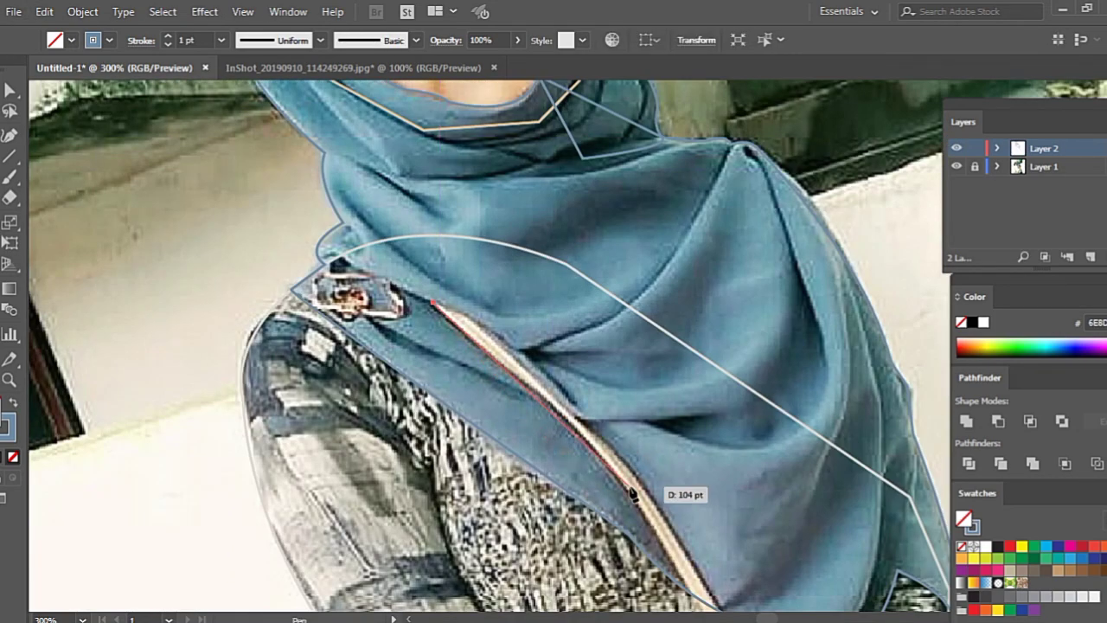
pyautogui.scroll(-5, 665, 555)
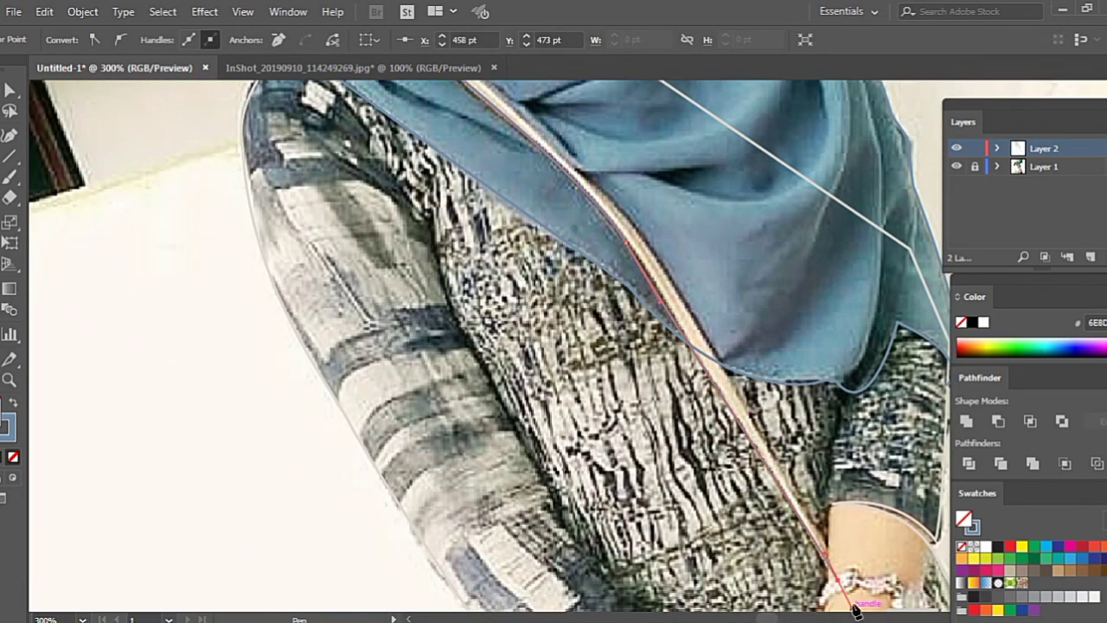
pyautogui.scroll(-1, 850, 602)
pyautogui.scroll(-1, 852, 601)
pyautogui.scroll(-2, 879, 597)
pyautogui.scroll(-1, 865, 588)
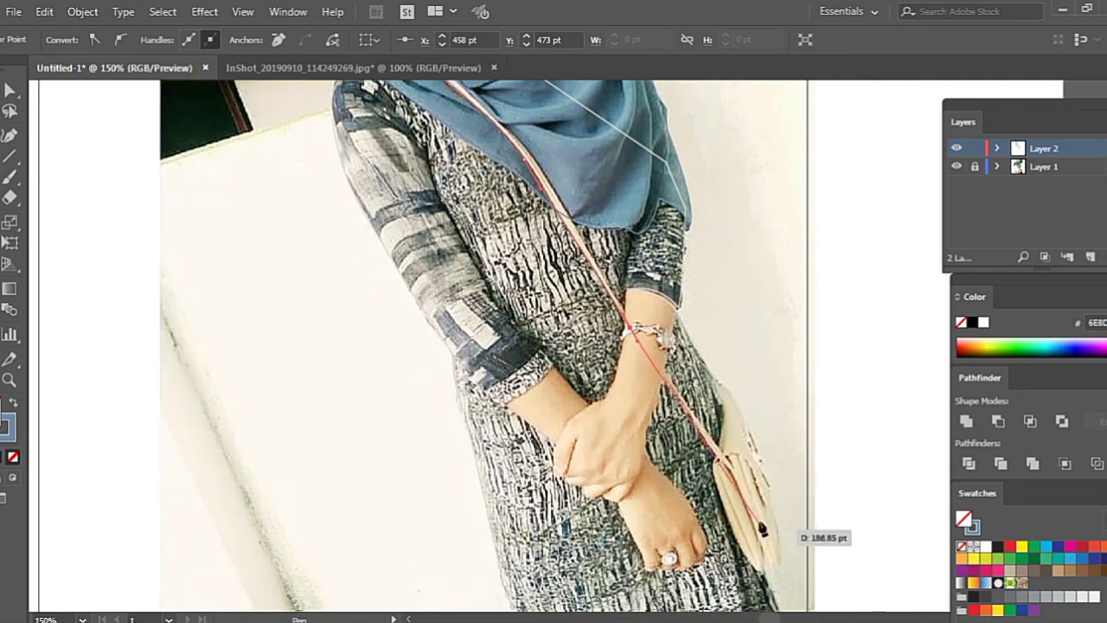
pyautogui.scroll(1, 796, 527)
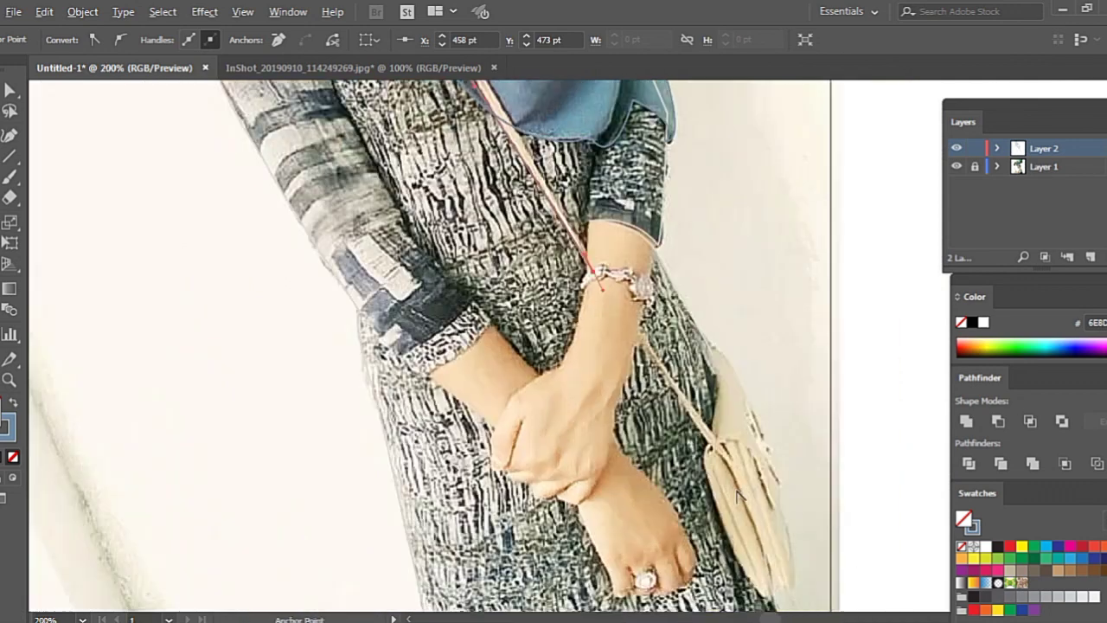
# - Anchor the strap path above the bag and curve it along the lower edge to the bottom-right corner
pyautogui.click(711, 446)
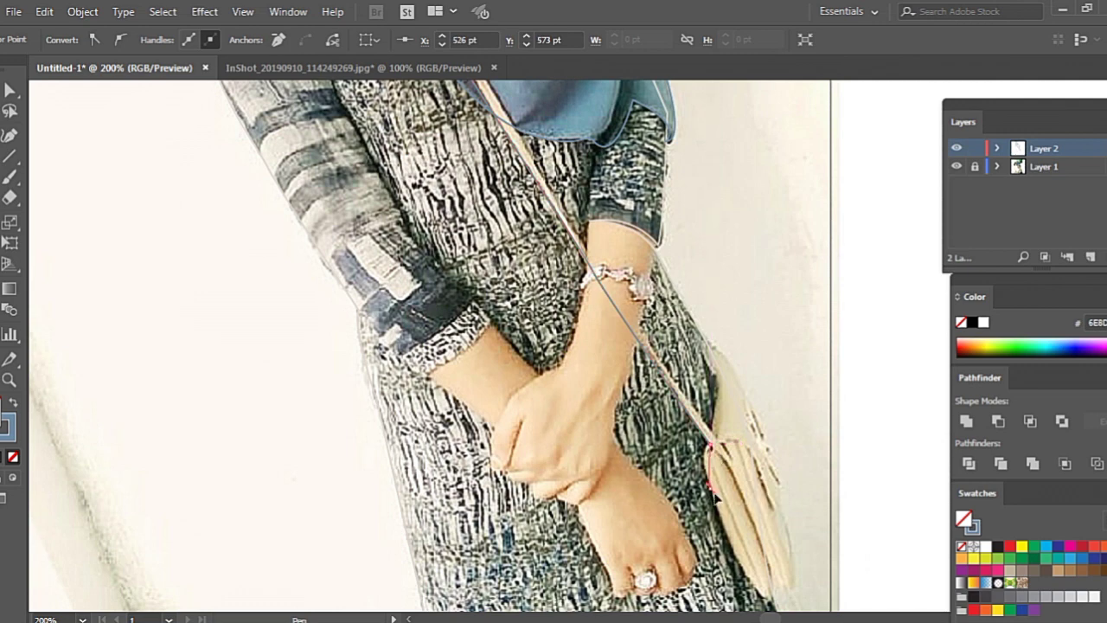
pyautogui.scroll(-2, 725, 524)
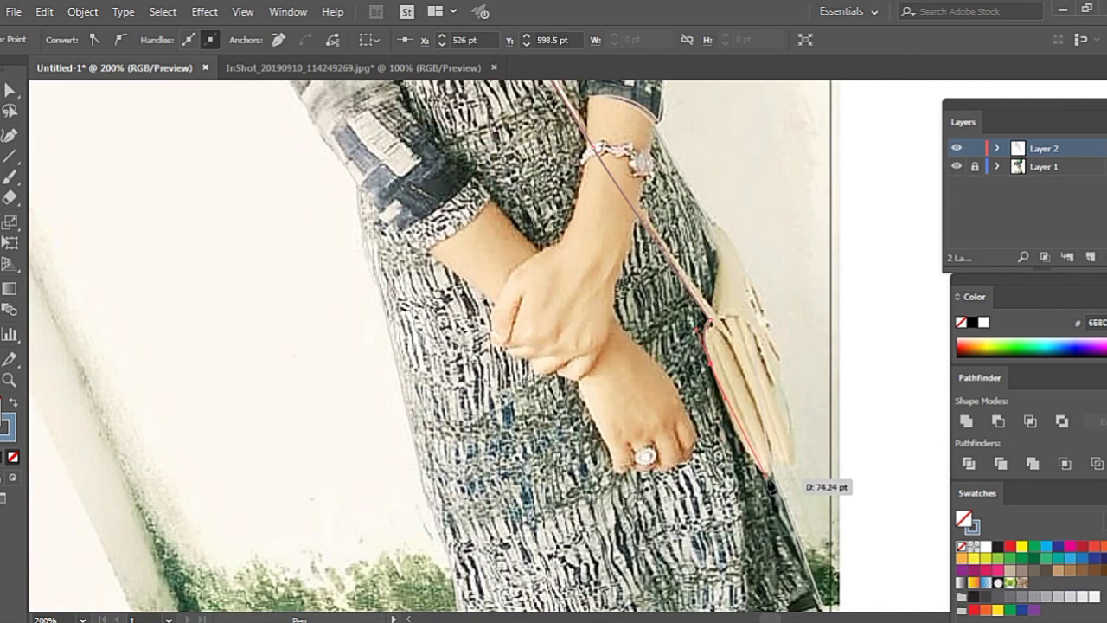
pyautogui.moveTo(754, 471); pyautogui.dragTo(787, 486)
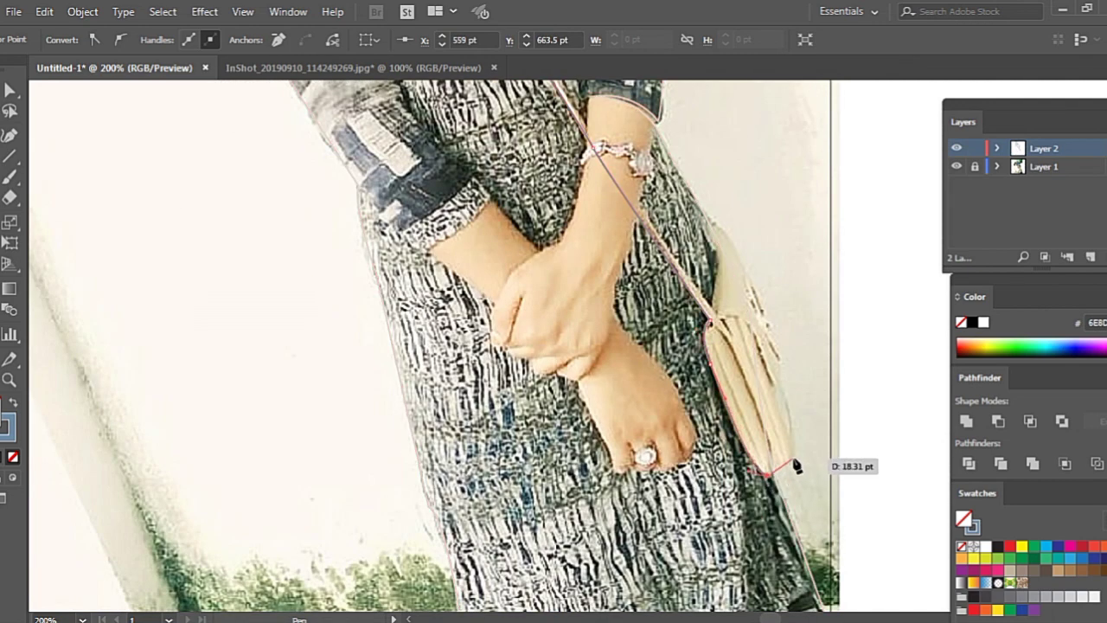
pyautogui.click(795, 461)
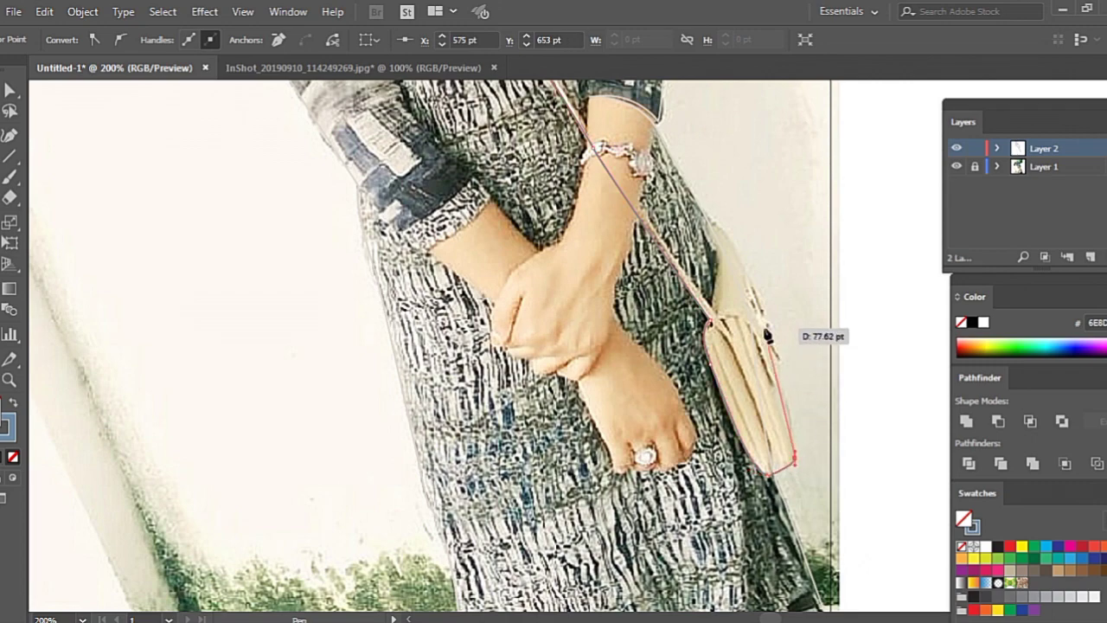
pyautogui.click(1062, 10)
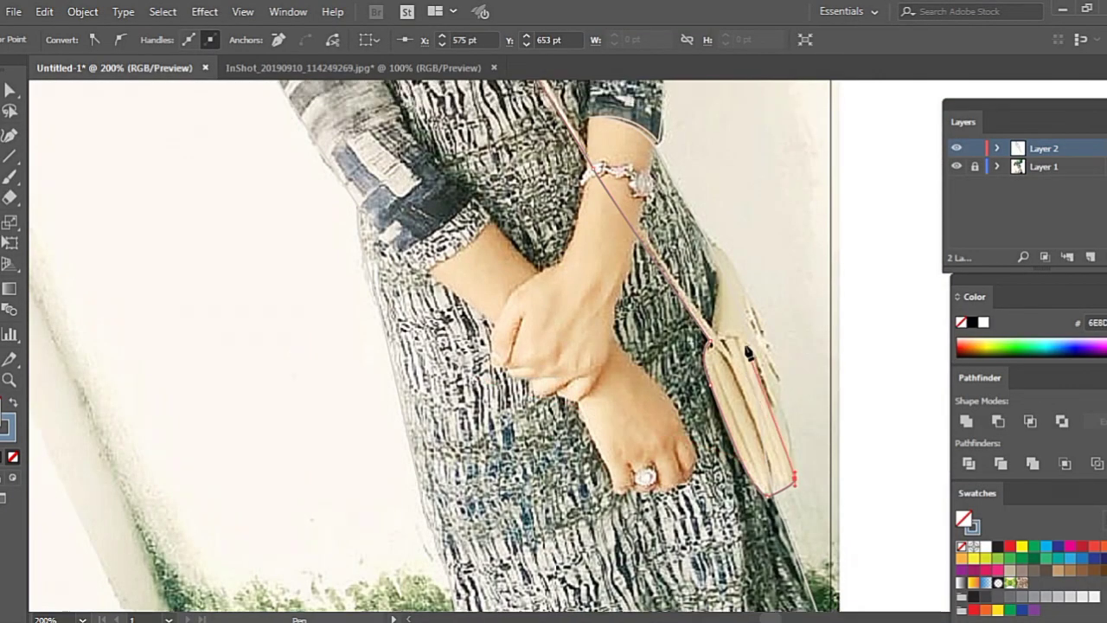
# - Trace the bag's side up to the strap junction with a sharp corner, then curve down its left edge
pyautogui.moveTo(785, 445); pyautogui.dragTo(777, 428)
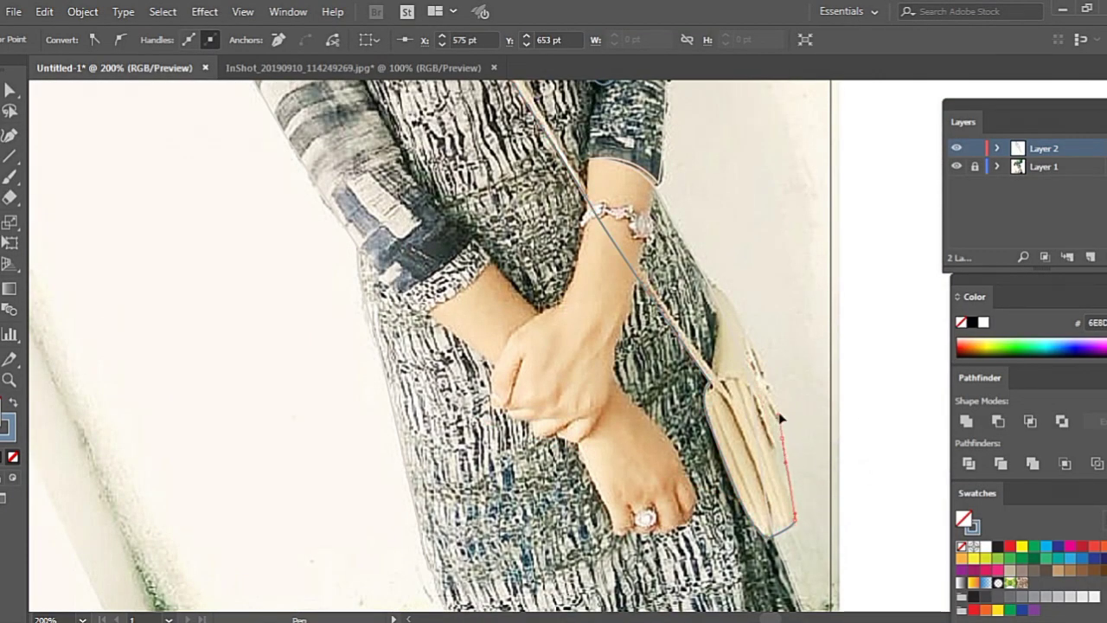
pyautogui.click(780, 418)
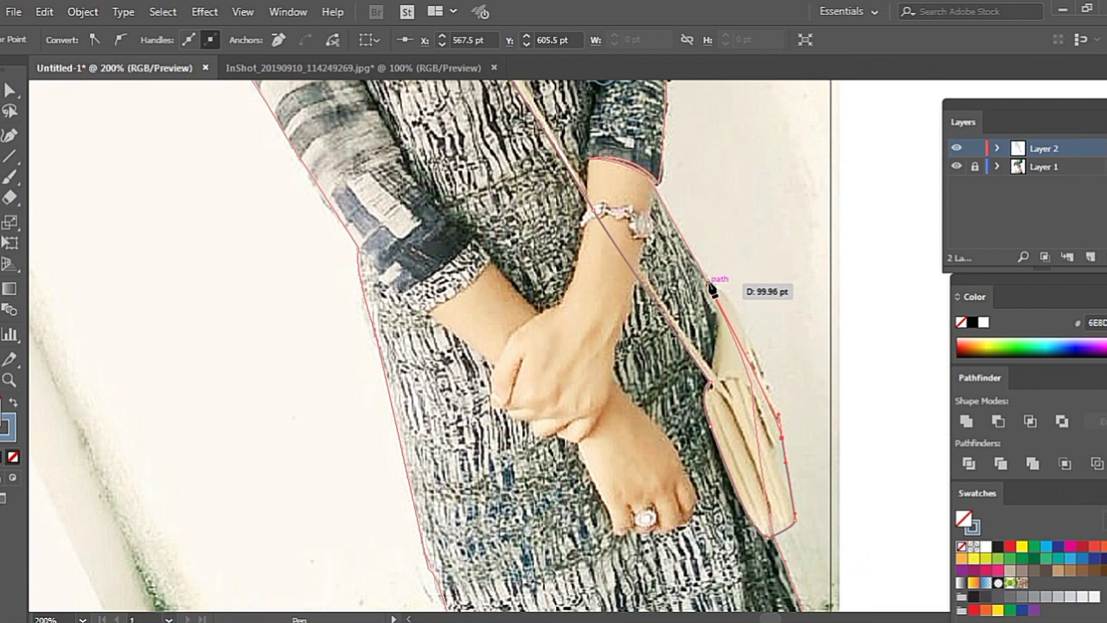
pyautogui.moveTo(711, 288); pyautogui.dragTo(749, 293)
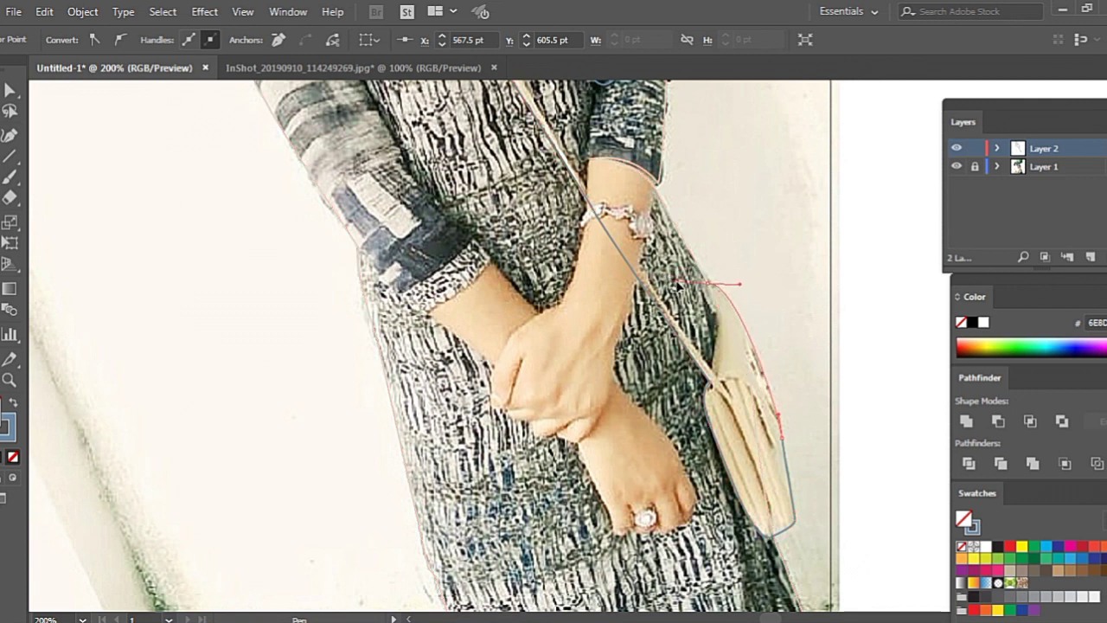
pyautogui.click(709, 282)
pyautogui.moveTo(720, 379); pyautogui.dragTo(695, 454)
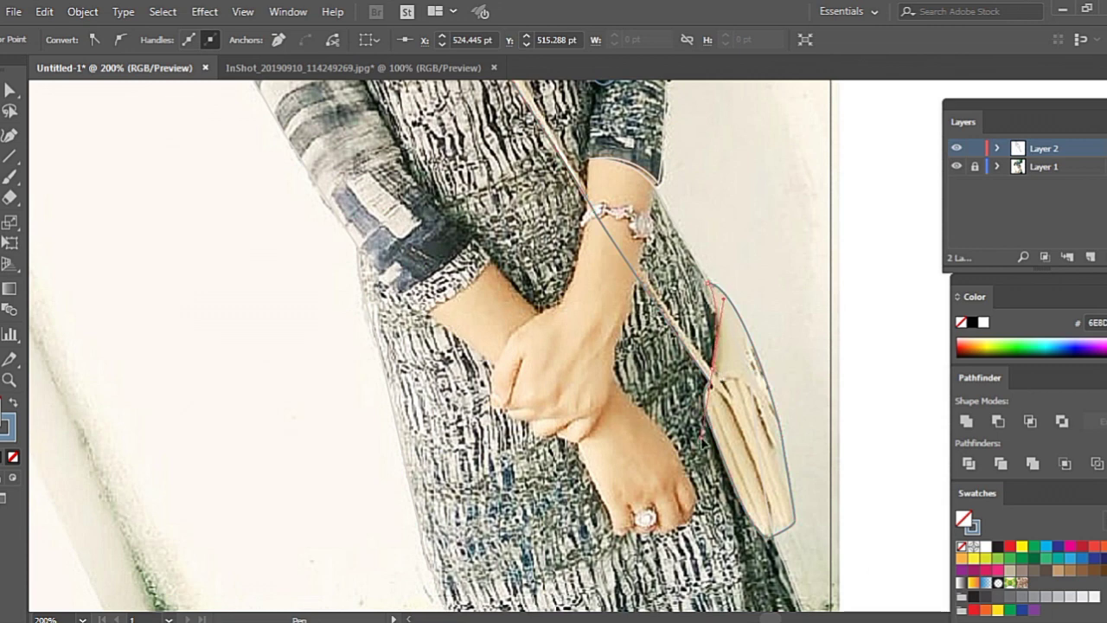
# - Extend the path up along the strap to the shoulder
pyautogui.scroll(3, 597, 165)
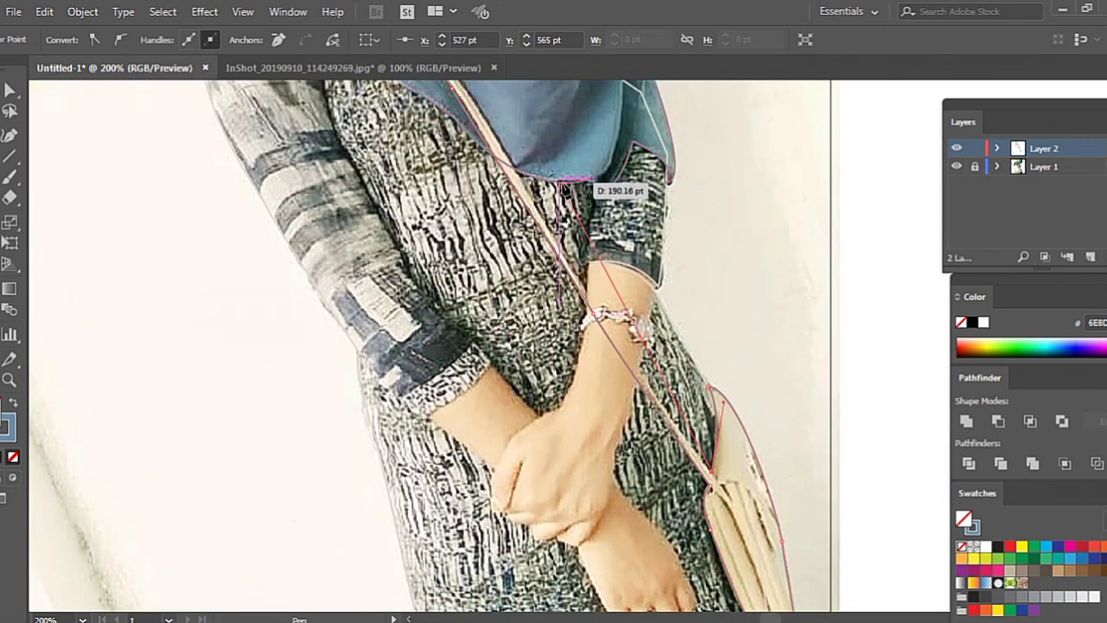
pyautogui.scroll(2, 597, 173)
pyautogui.click(558, 302)
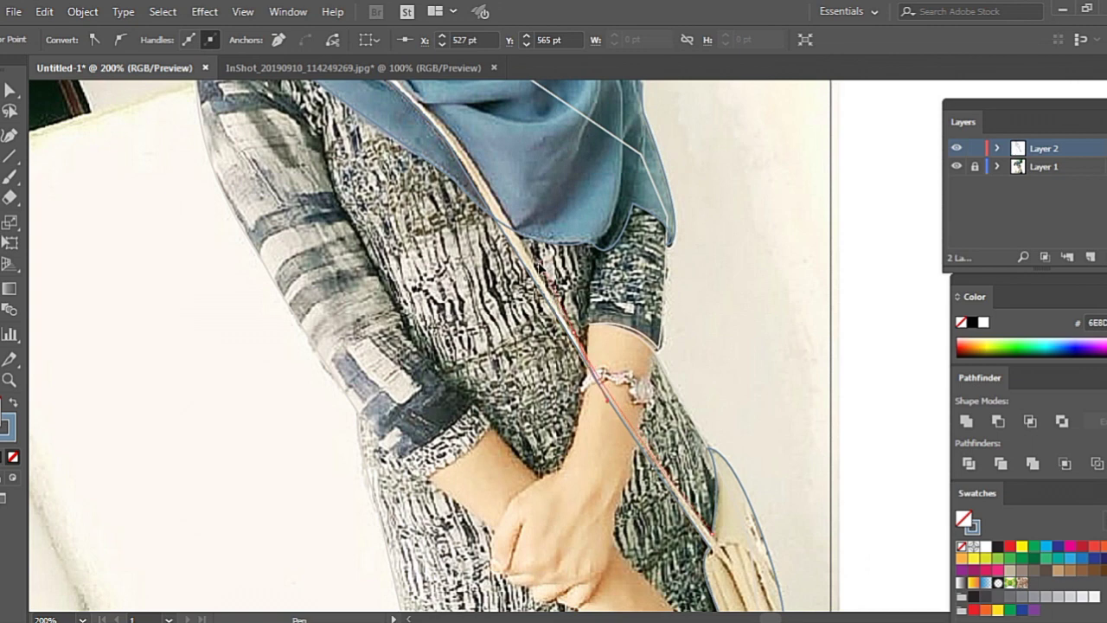
pyautogui.scroll(2, 519, 285)
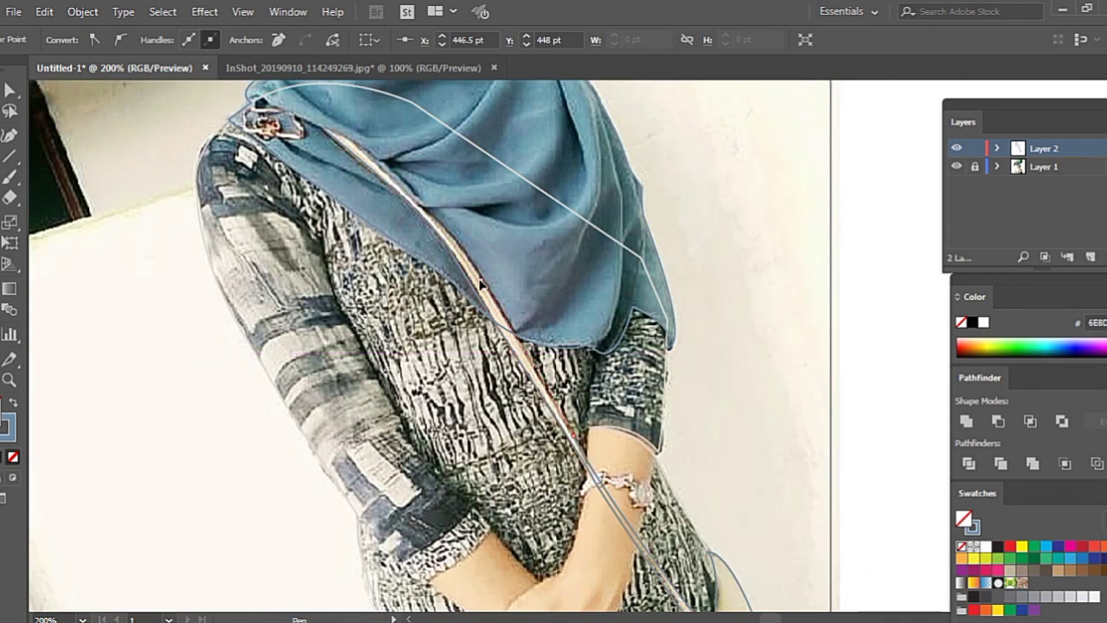
pyautogui.scroll(3, 474, 274)
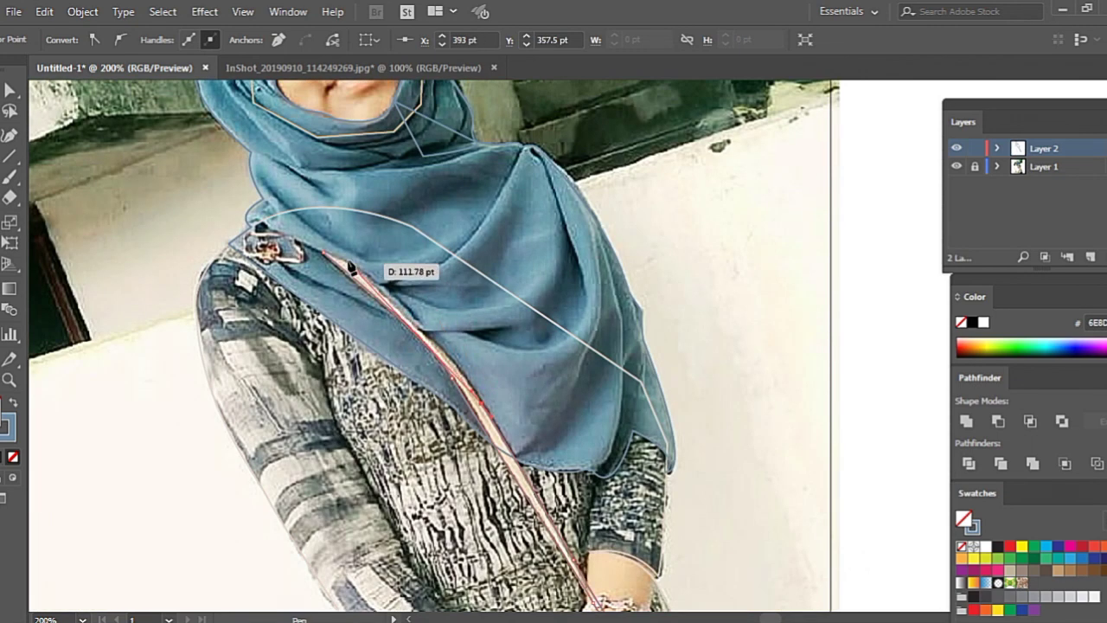
pyautogui.click(352, 272)
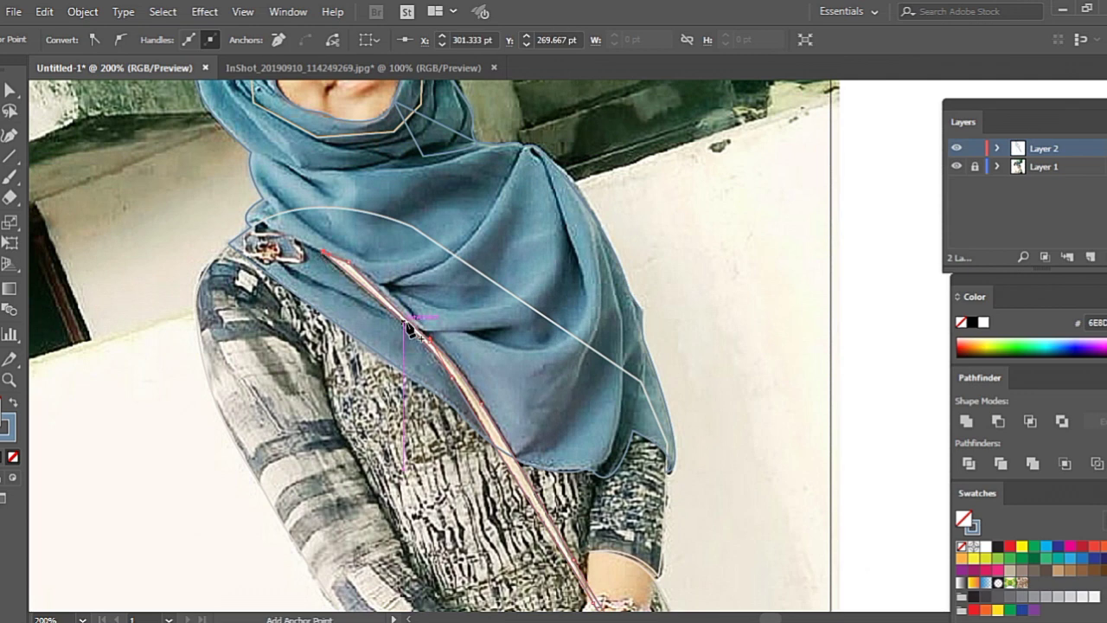
# - Fill the bag and strap with beige sampled from the handbag photo, then deselect
pyautogui.scroll(-5, 740, 515)
pyautogui.click(740, 516)
pyautogui.scroll(-2, 737, 524)
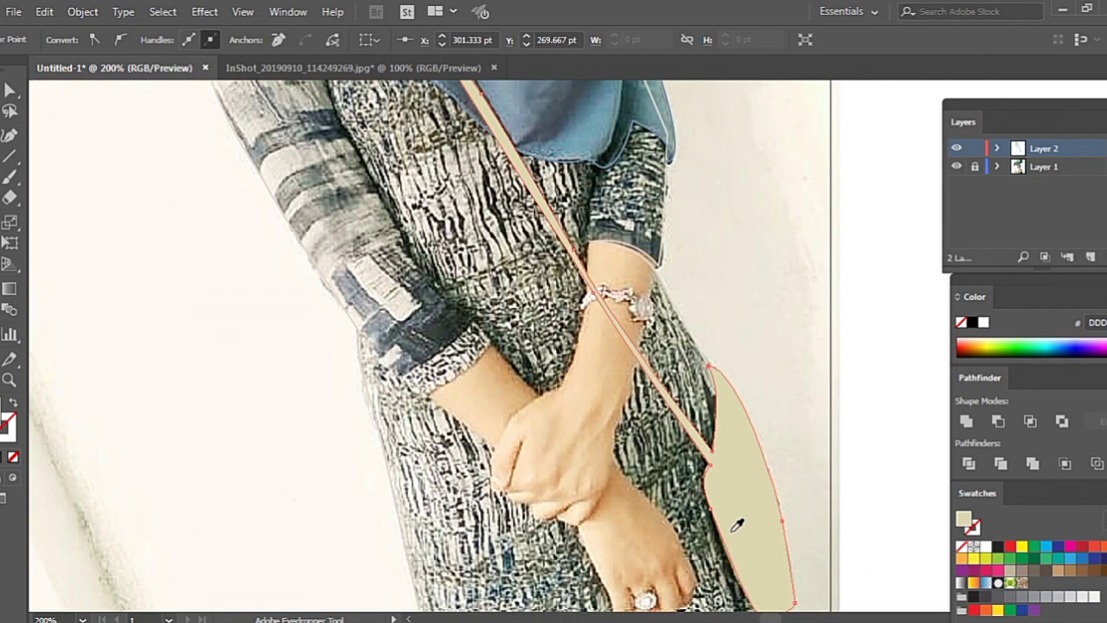
pyautogui.hotkey('ctrl', 'shift', 'a')
pyautogui.press('v')
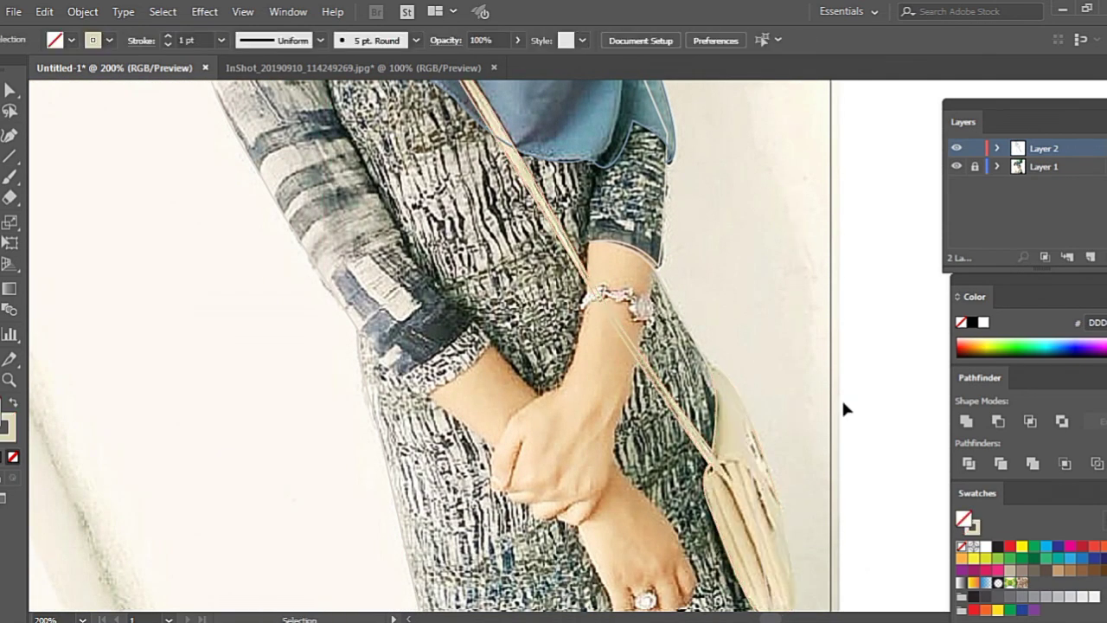
pyautogui.scroll(1, 841, 398)
pyautogui.press('p')
pyautogui.scroll(-3, 614, 441)
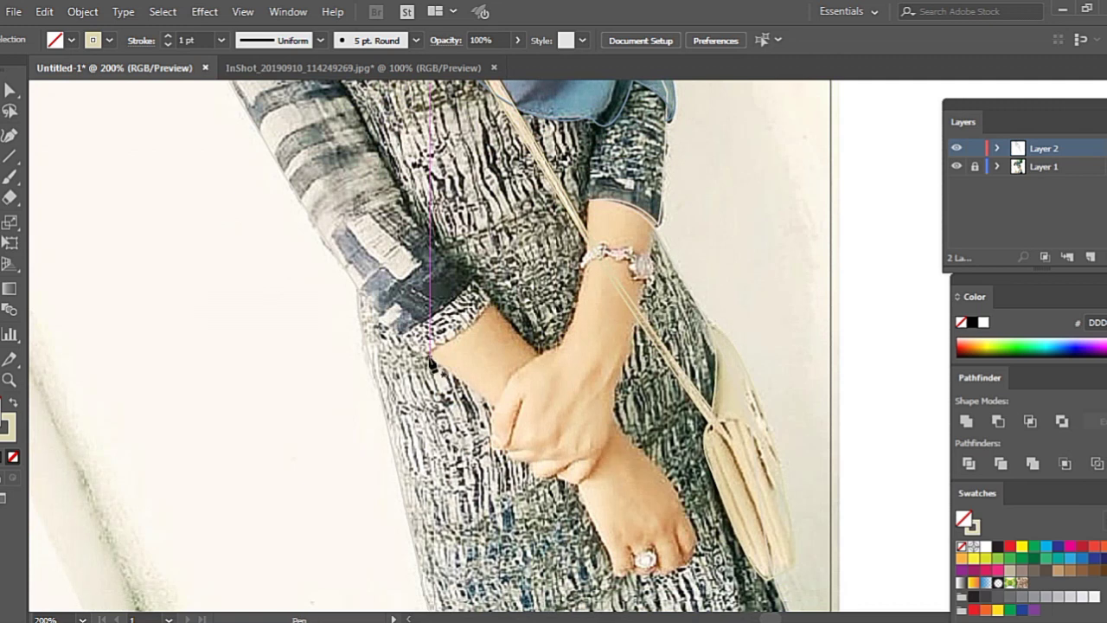
# - Start the hand outline at the sleeve edge and curve it along the forearm
pyautogui.click(429, 355)
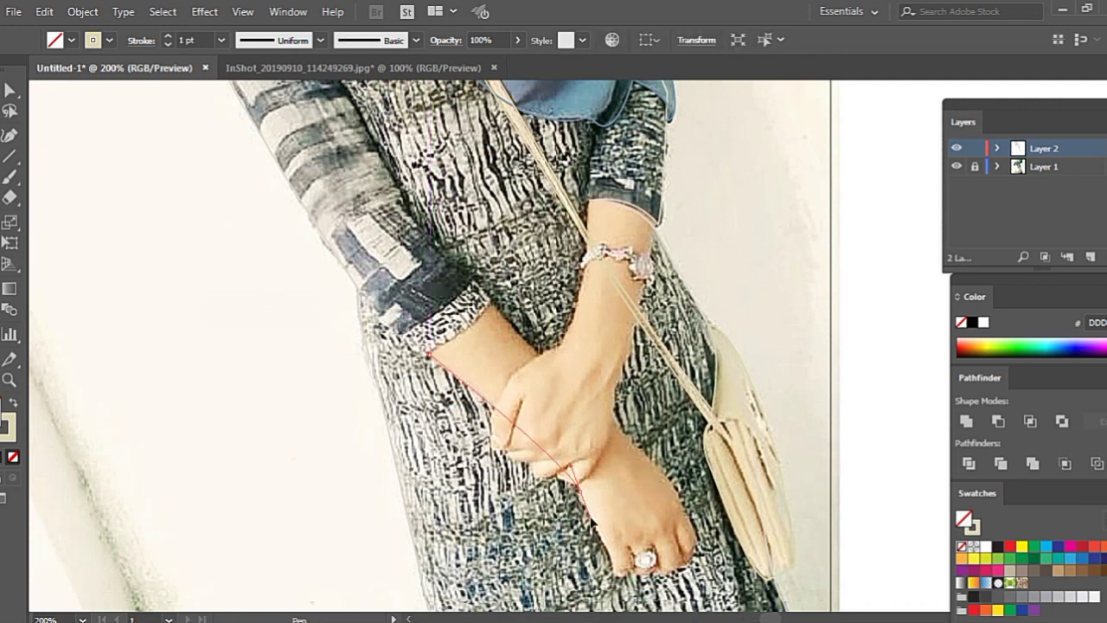
pyautogui.moveTo(614, 573)
pyautogui.mouseDown()
pyautogui.moveTo(636, 595)
pyautogui.moveTo(654, 577)
pyautogui.mouseUp()
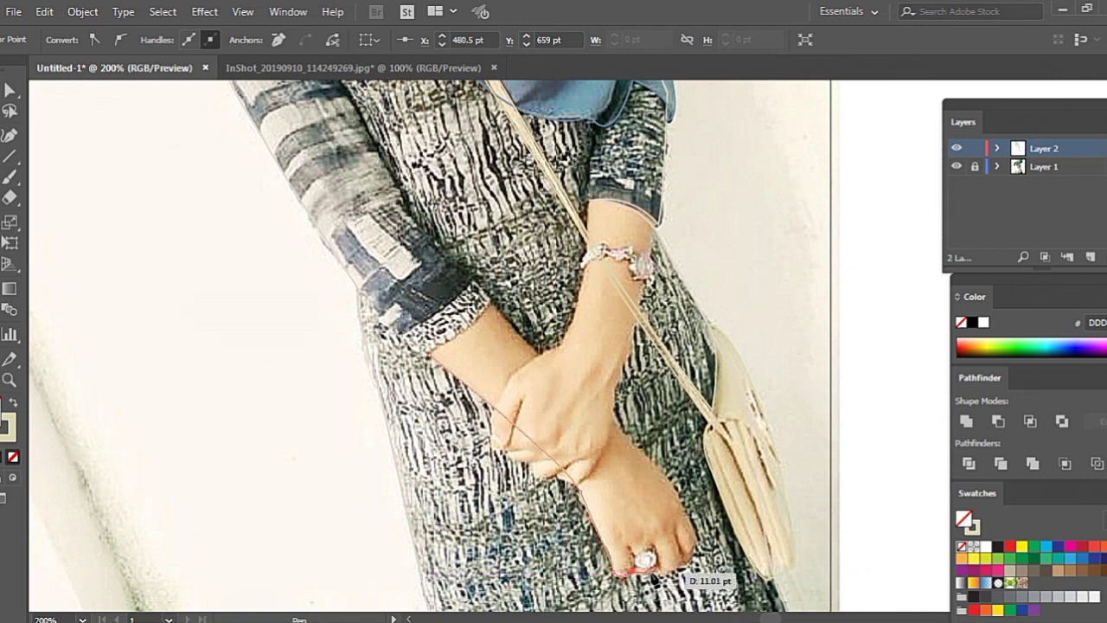
pyautogui.moveTo(655, 577); pyautogui.dragTo(701, 540)
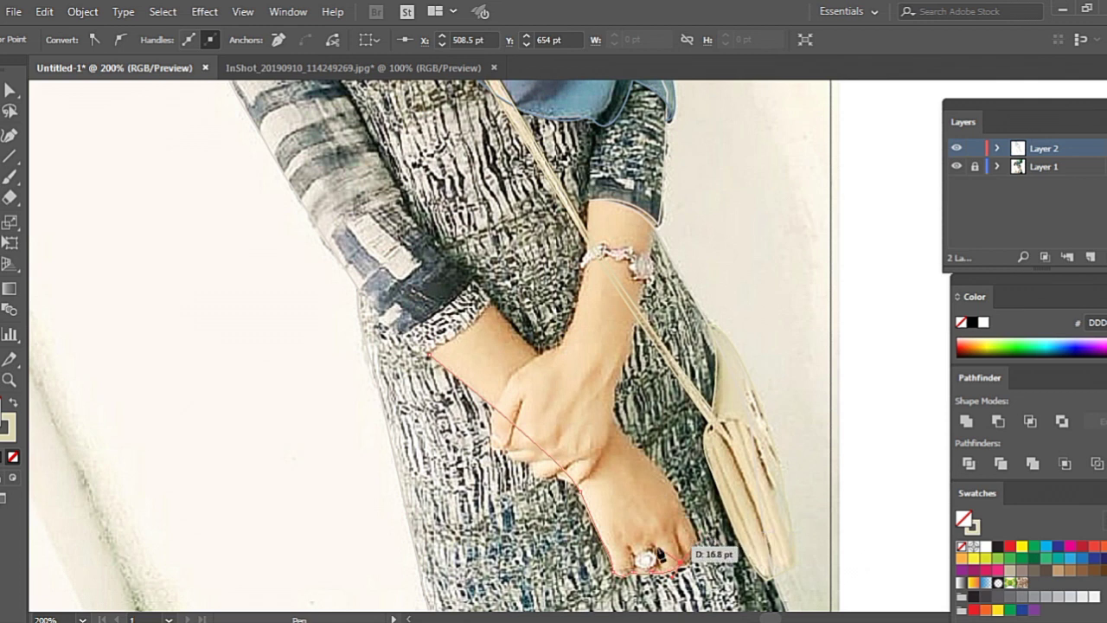
pyautogui.press('Escape')
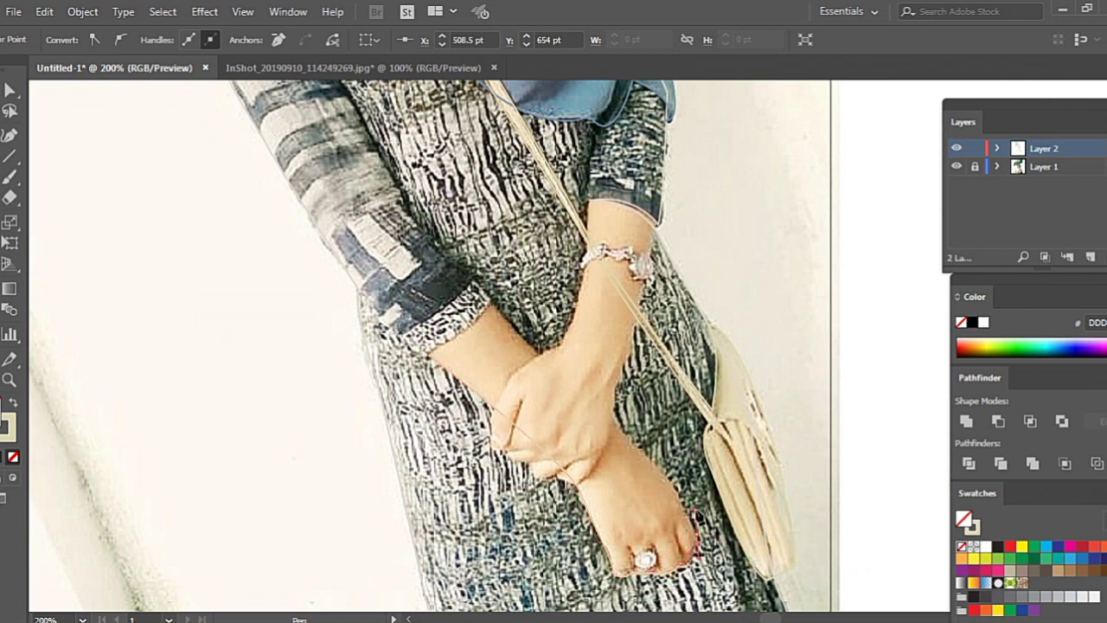
# - Outline the hand back to the sleeve and close it, sampling skin tone but leaving fill as none
pyautogui.moveTo(727, 523); pyautogui.dragTo(657, 436)
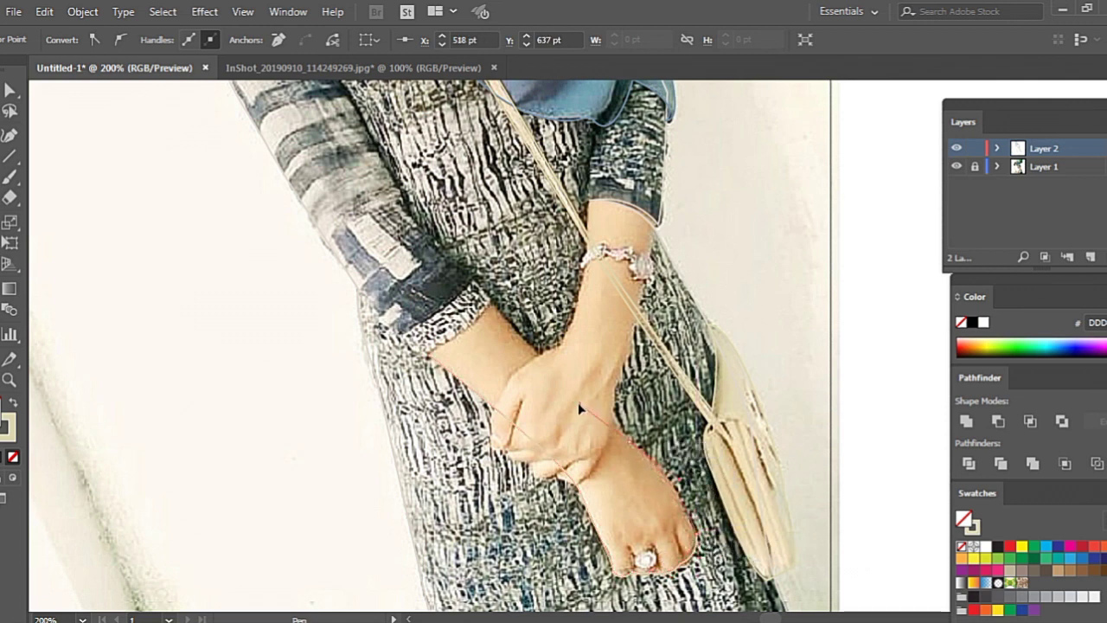
pyautogui.moveTo(539, 352); pyautogui.dragTo(489, 311)
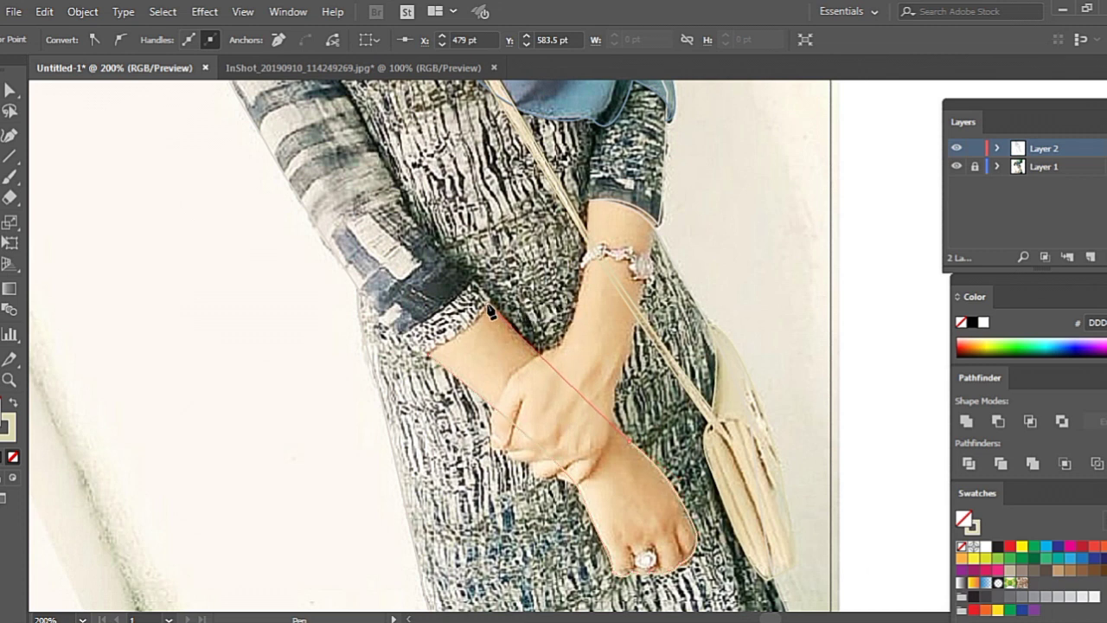
pyautogui.moveTo(428, 354); pyautogui.dragTo(489, 320)
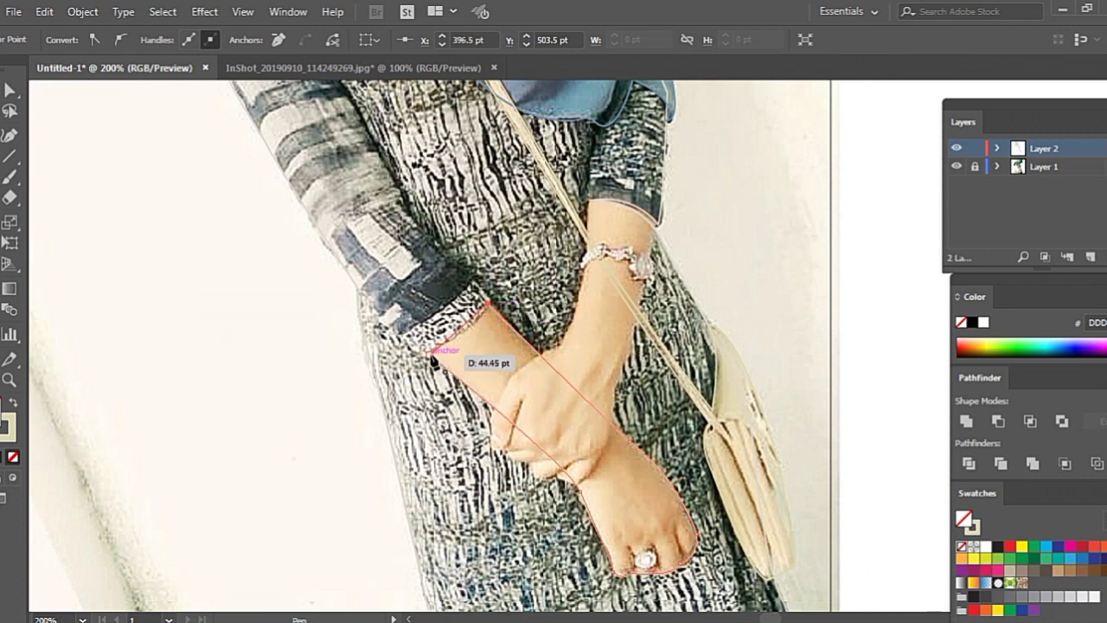
pyautogui.click(366, 405)
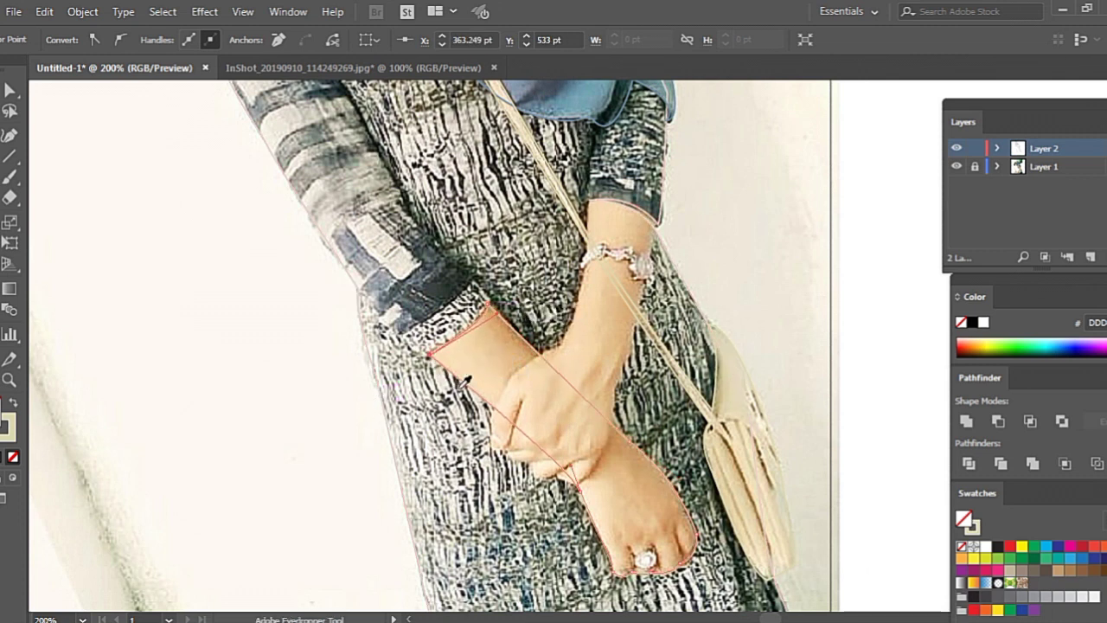
pyautogui.click(518, 352)
pyautogui.hotkey('shift', 'x')
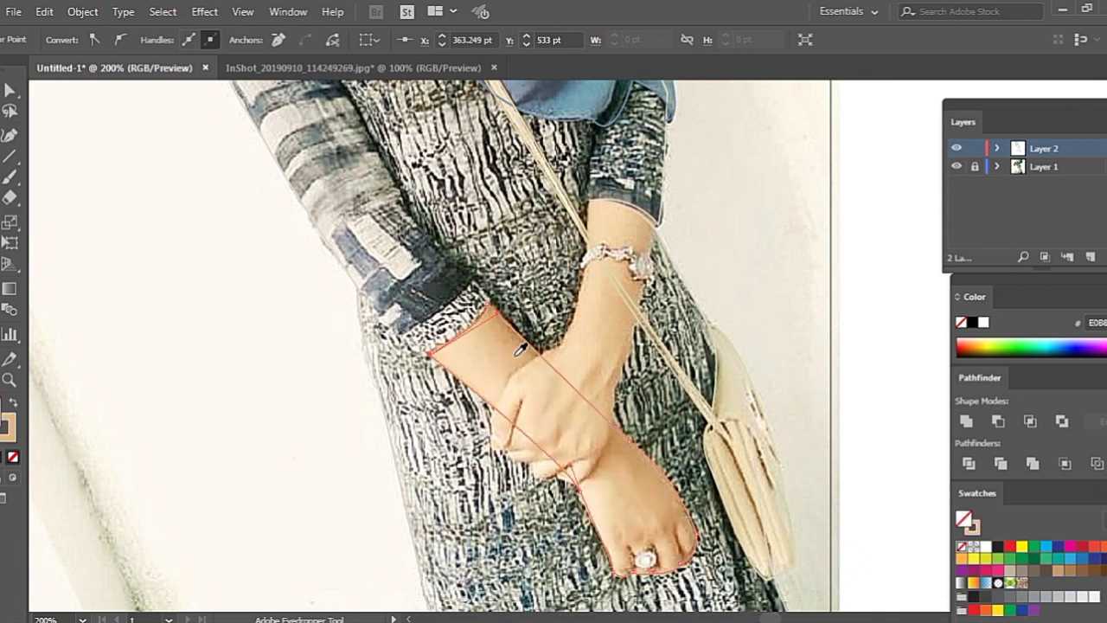
# - Start a new path at the other wrist, curving down the arm edge and up the wrist
pyautogui.click(592, 205)
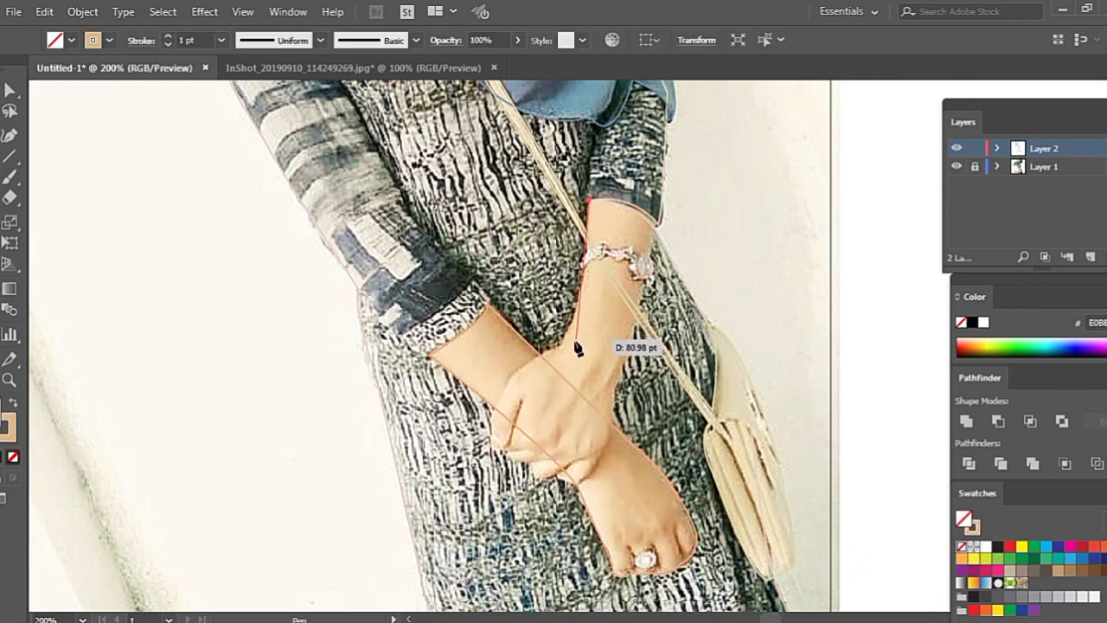
pyautogui.moveTo(563, 393)
pyautogui.mouseDown()
pyautogui.moveTo(563, 350)
pyautogui.moveTo(495, 444)
pyautogui.moveTo(549, 451)
pyautogui.mouseUp()
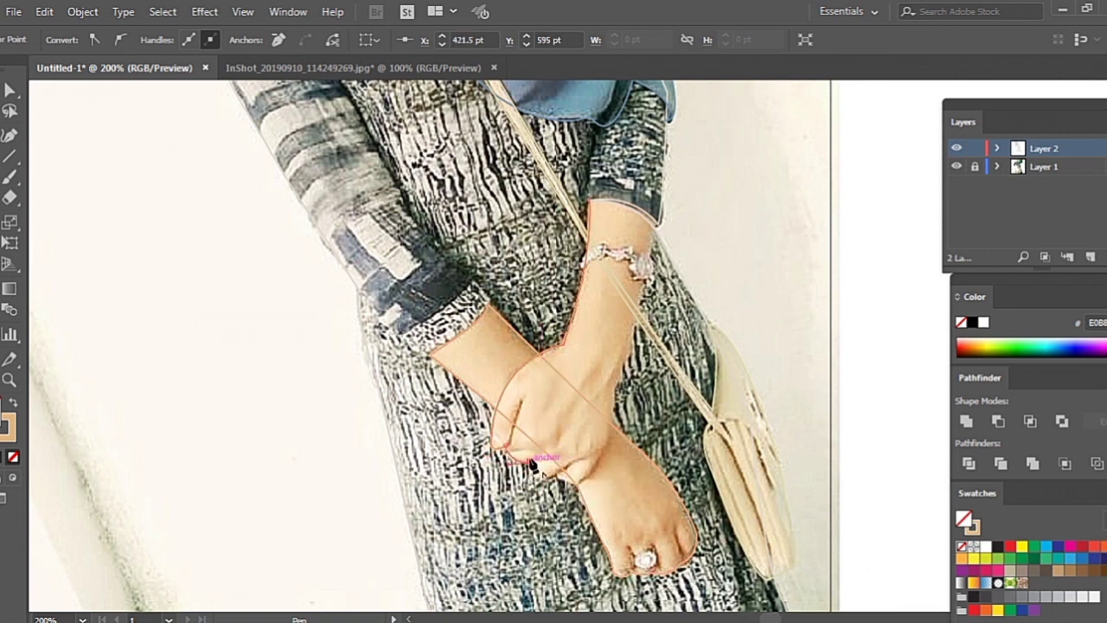
pyautogui.moveTo(564, 474); pyautogui.dragTo(612, 471)
pyautogui.moveTo(612, 393); pyautogui.dragTo(627, 407)
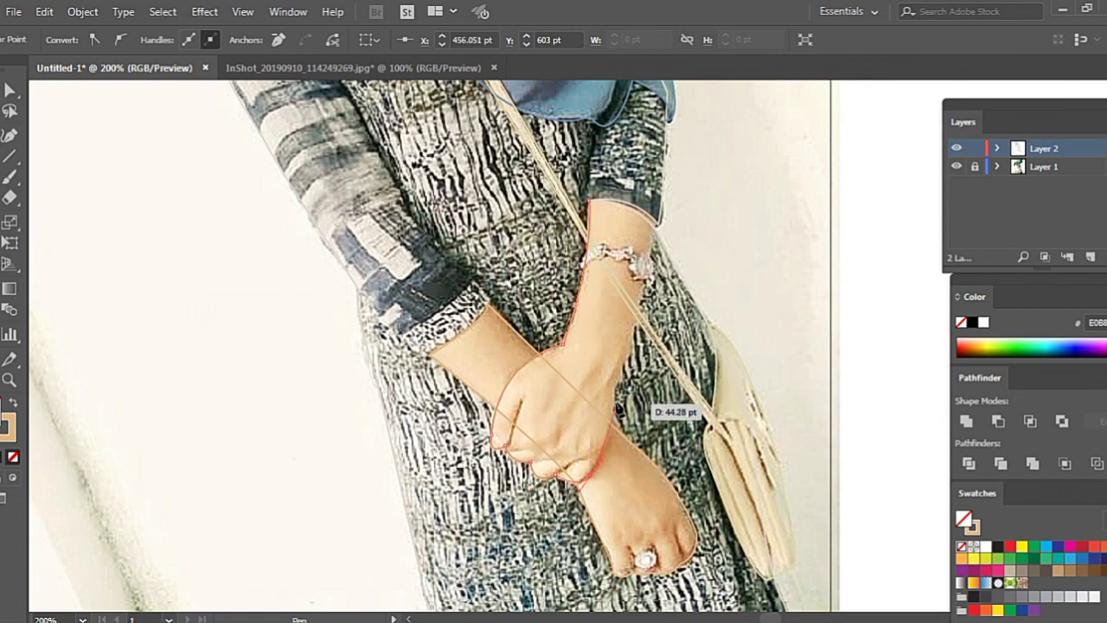
pyautogui.scroll(2, 618, 395)
pyautogui.scroll(1, 618, 395)
# - Extend the outline around the cuff and forearm, close it at the start, and zoom out
pyautogui.moveTo(657, 303); pyautogui.dragTo(664, 281)
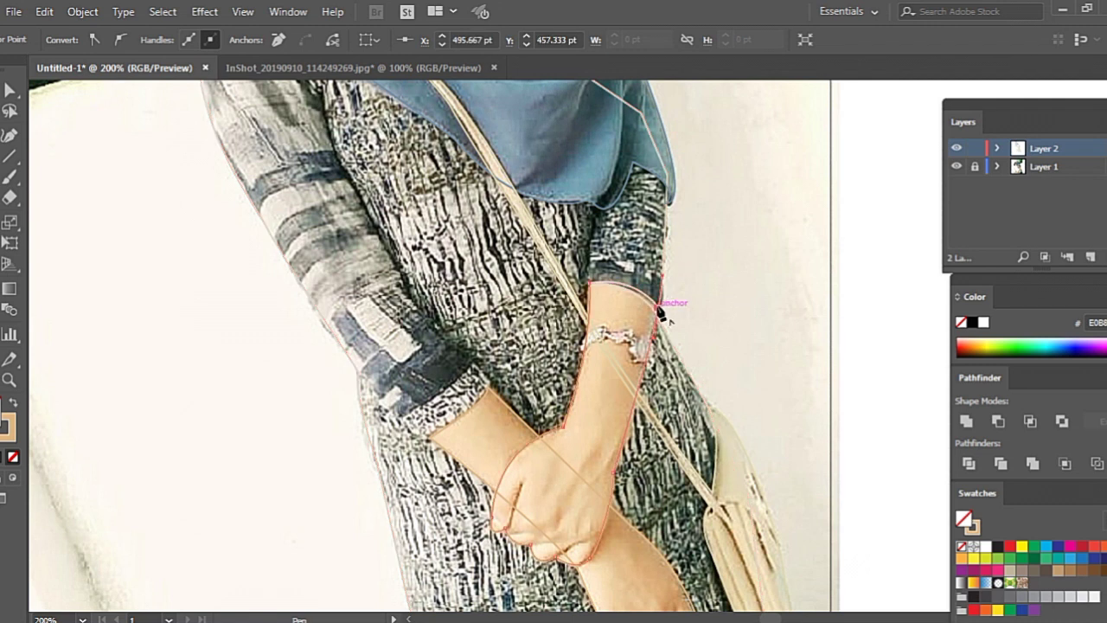
pyautogui.moveTo(589, 282); pyautogui.dragTo(605, 299)
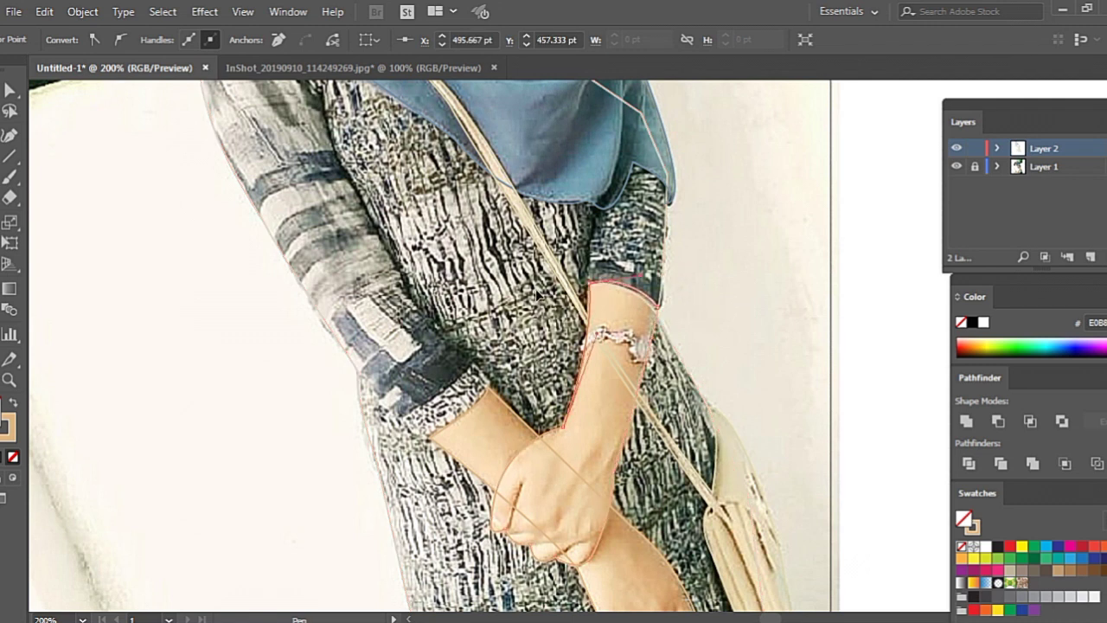
pyautogui.scroll(2, 540, 297)
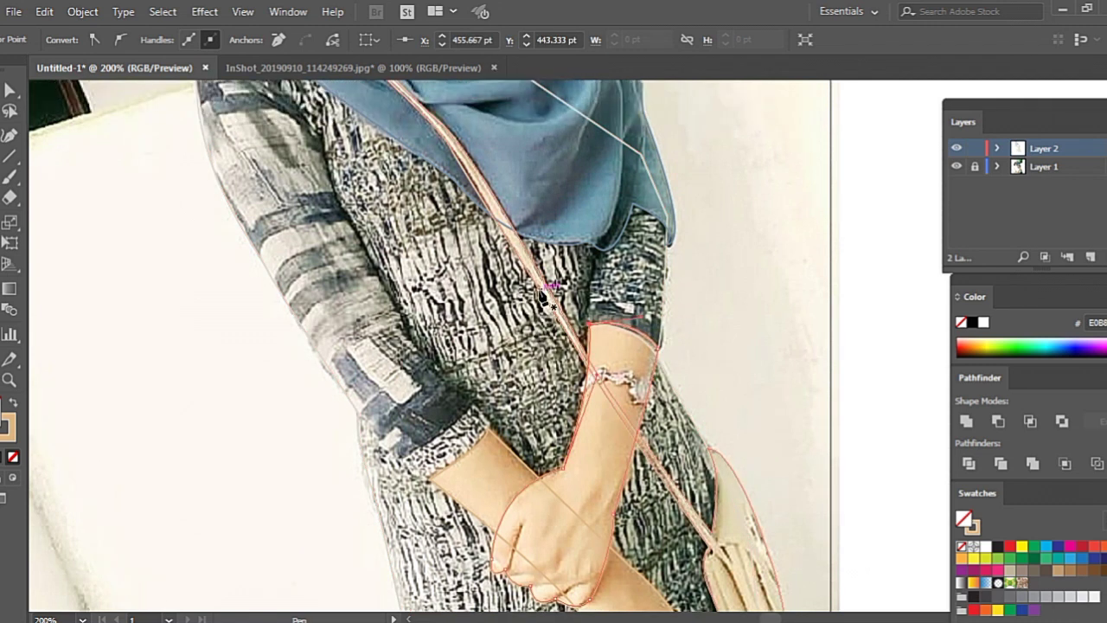
pyautogui.click(540, 292)
pyautogui.press('v')
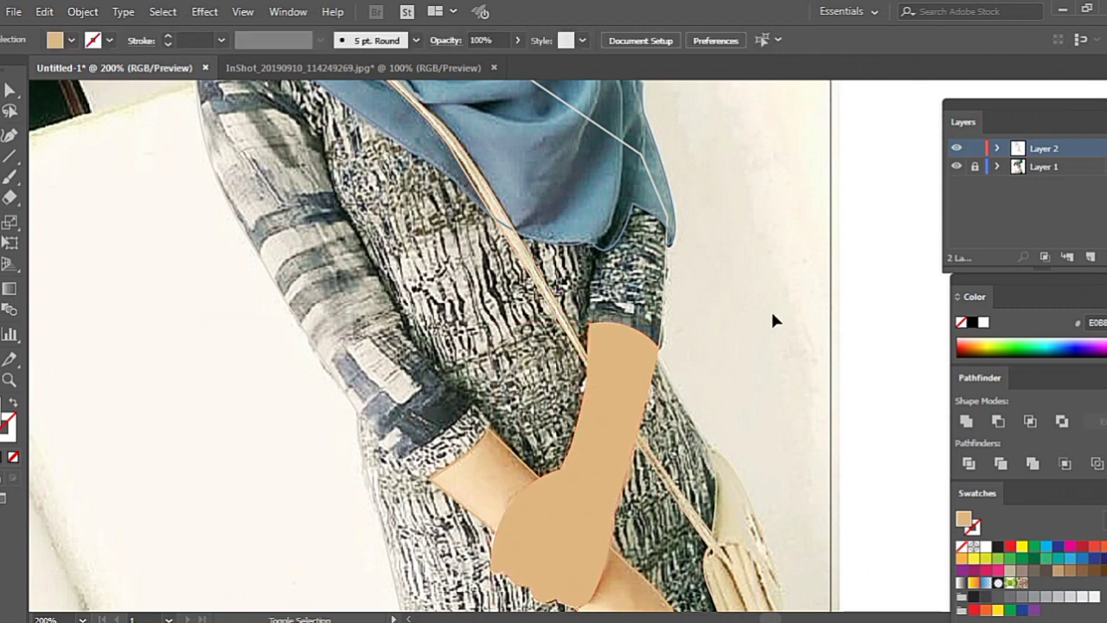
pyautogui.hotkey('ctrl', '-')
pyautogui.hotkey('ctrl', '-')
# - Hide the reference photo and fill the strap pale yellow and the body beige
pyautogui.click(956, 166)
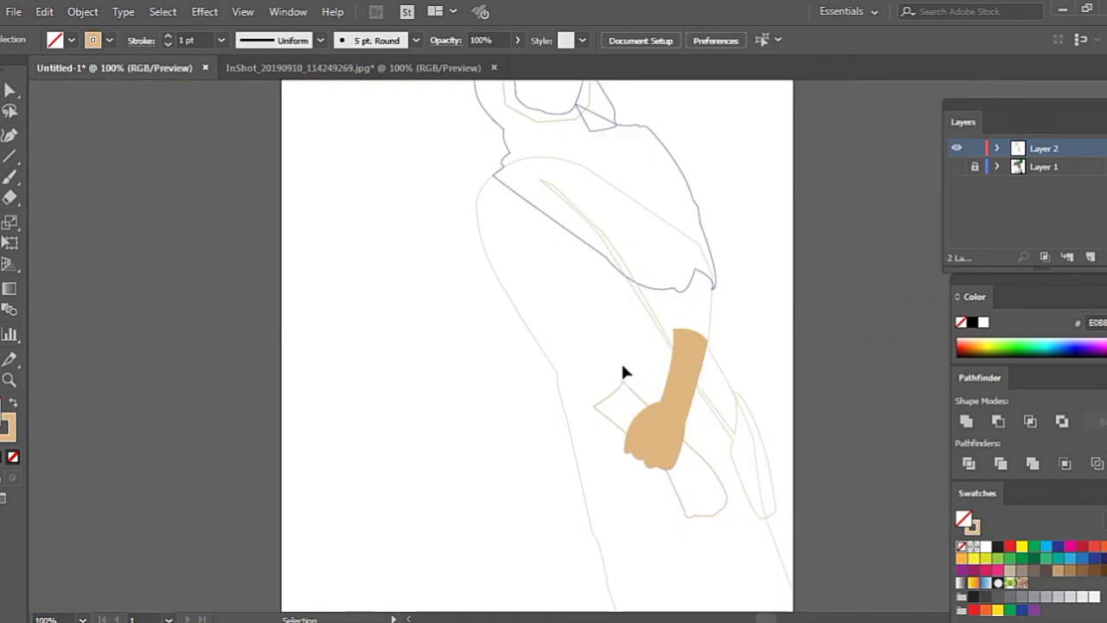
pyautogui.click(629, 389)
pyautogui.keyDown('shift'); pyautogui.click(770, 446); pyautogui.keyUp('shift')
pyautogui.hotkey('shift', 'x')
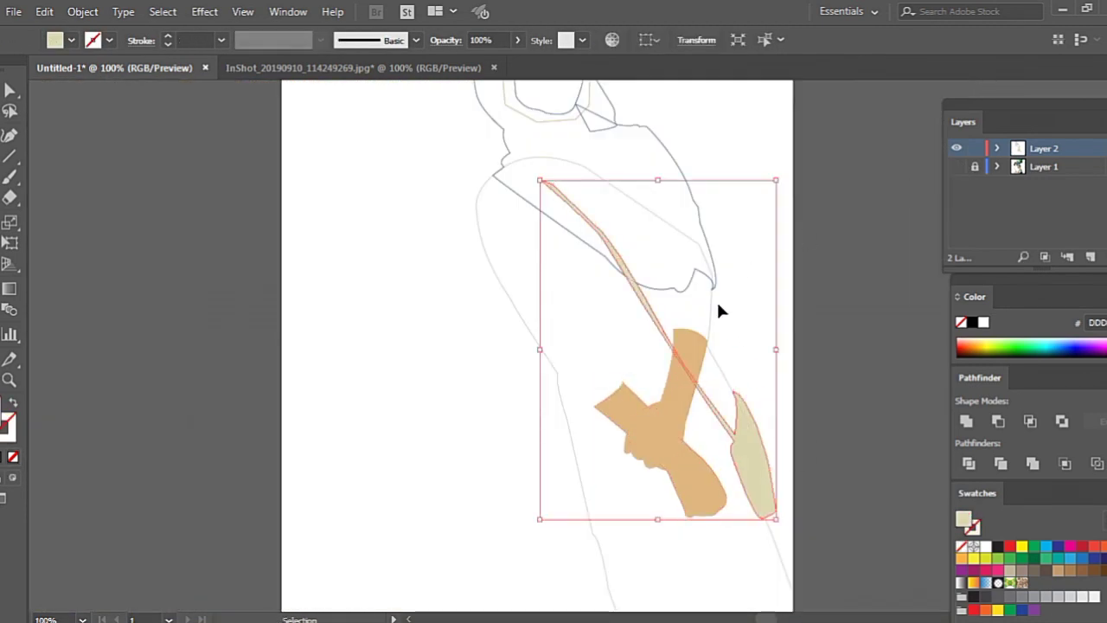
pyautogui.click(712, 256)
pyautogui.hotkey('shift', 'x')
pyautogui.hotkey('ctrl', 'shift', 'a')
# - Fill the hood blue, the face beige and the hood-tip triangle dark teal, then deselect
pyautogui.click(703, 233)
pyautogui.hotkey('shift', 'x')
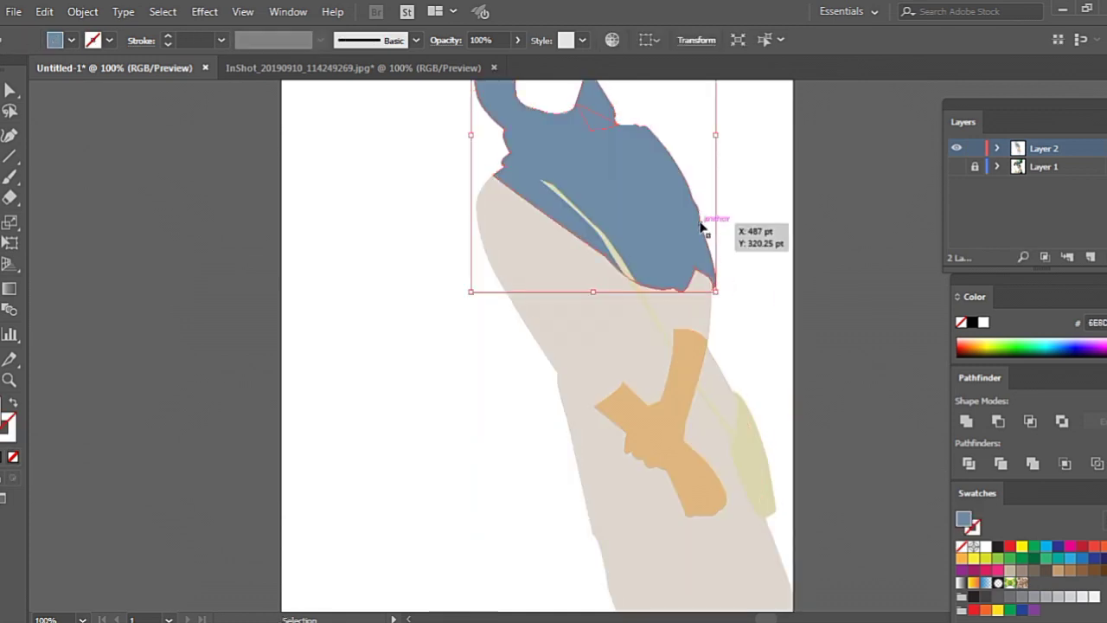
pyautogui.scroll(3, 561, 222)
pyautogui.click(516, 151)
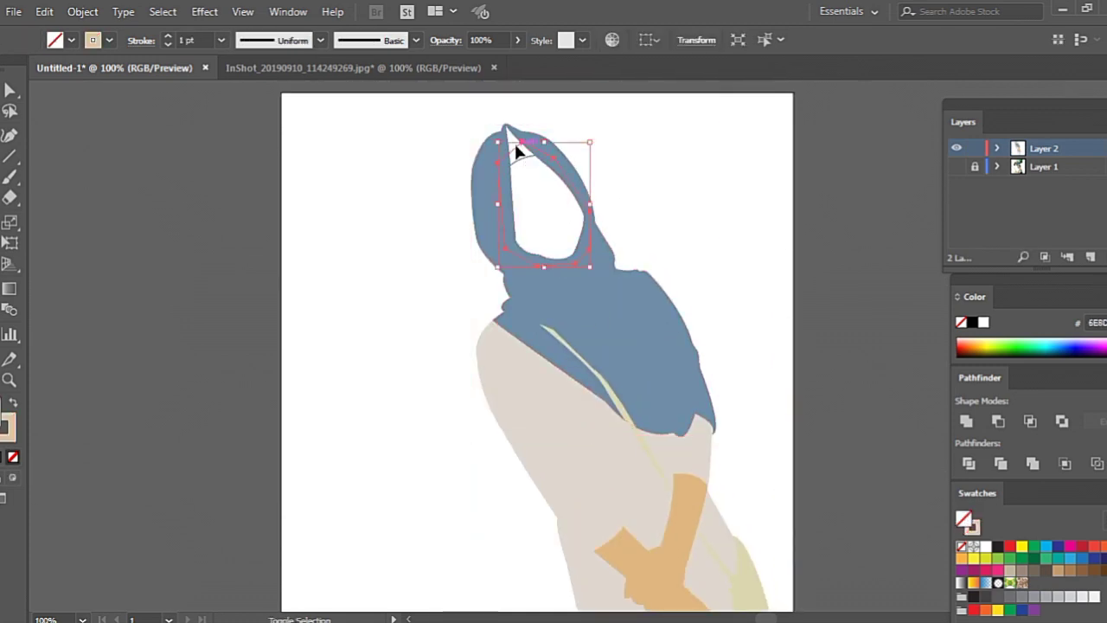
pyautogui.hotkey('shift', 'x')
pyautogui.click(517, 145)
pyautogui.hotkey('shift', 'x')
pyautogui.hotkey('ctrl', 'shift', 'a')
# - Show the reference photo again and remove the body's fill so the photo shows through
pyautogui.scroll(-2, 696, 258)
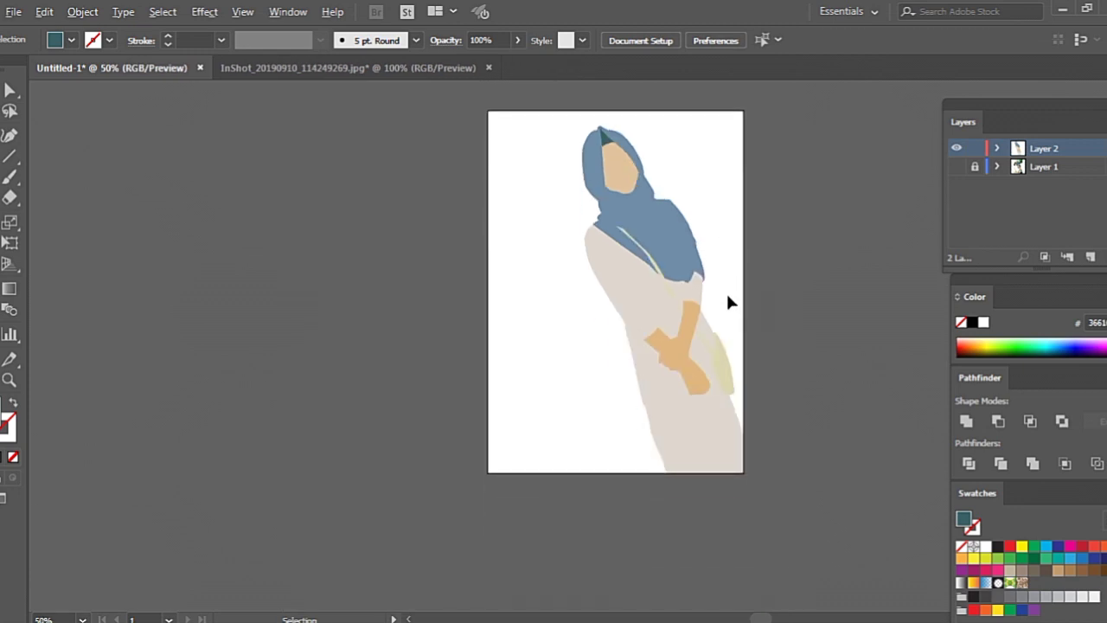
pyautogui.scroll(1, 726, 294)
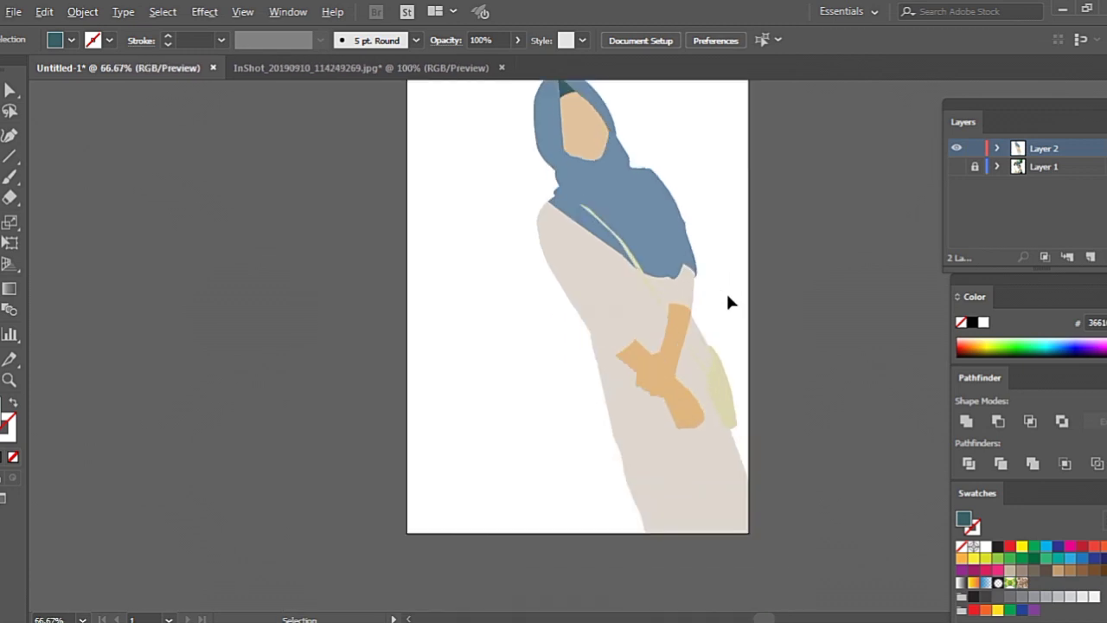
pyautogui.click(955, 167)
pyautogui.click(621, 301)
pyautogui.hotkey('shift', 'x')
# - Remove the hand shape's solid fill so the photo shows through
pyautogui.click(664, 218)
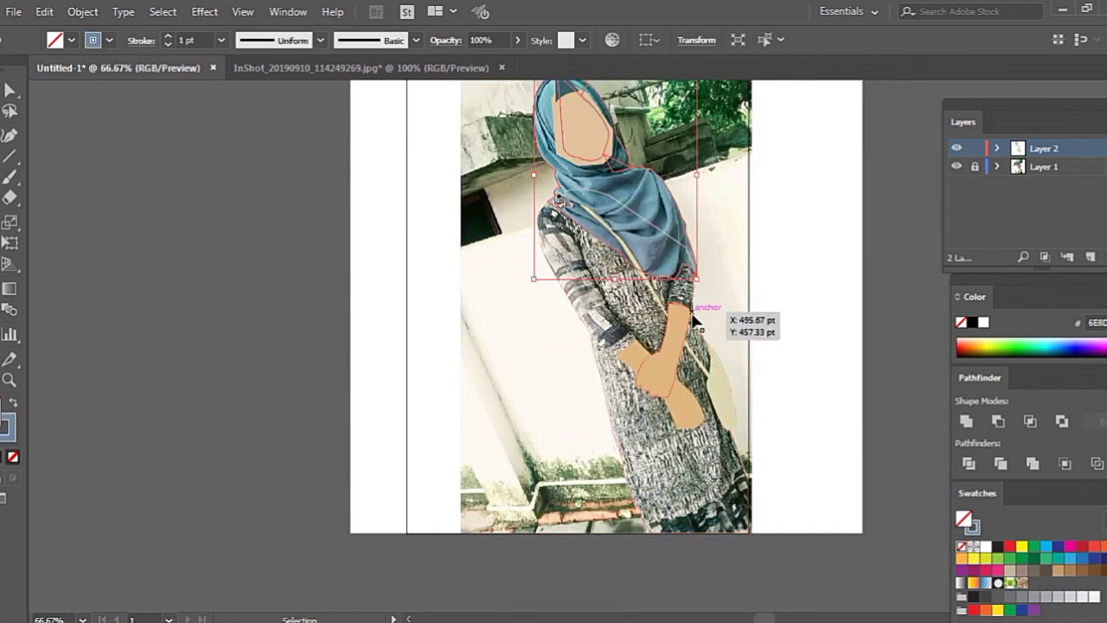
pyautogui.click(679, 363)
pyautogui.hotkey('shift', 'x')
pyautogui.hotkey('shift', 'x')
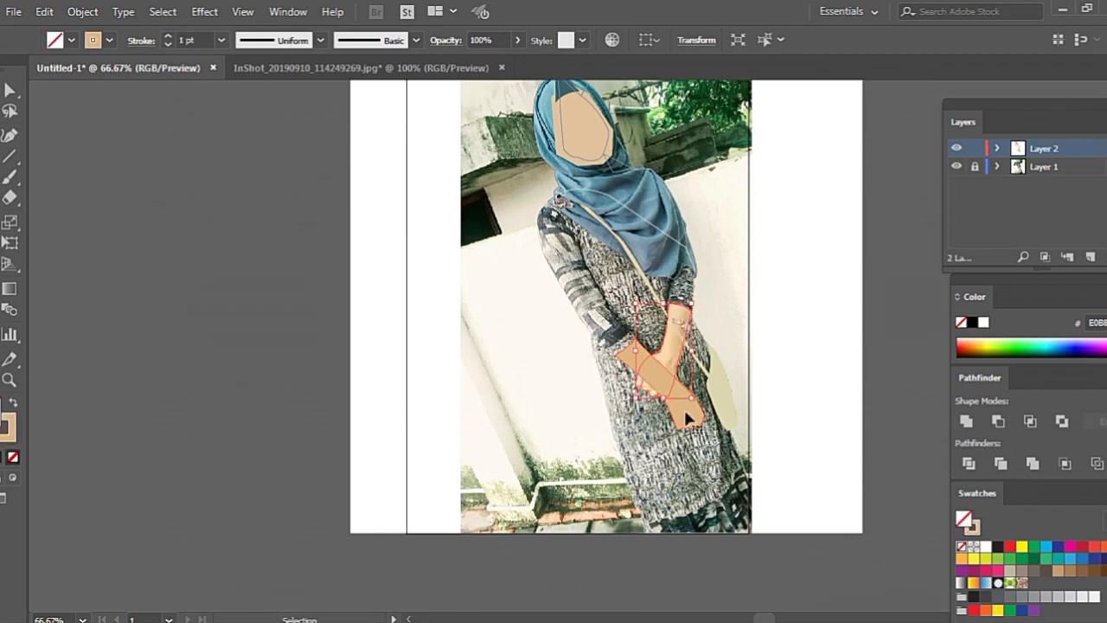
pyautogui.hotkey('shift', 'x')
pyautogui.click(780, 351)
pyautogui.scroll(-1, 780, 369)
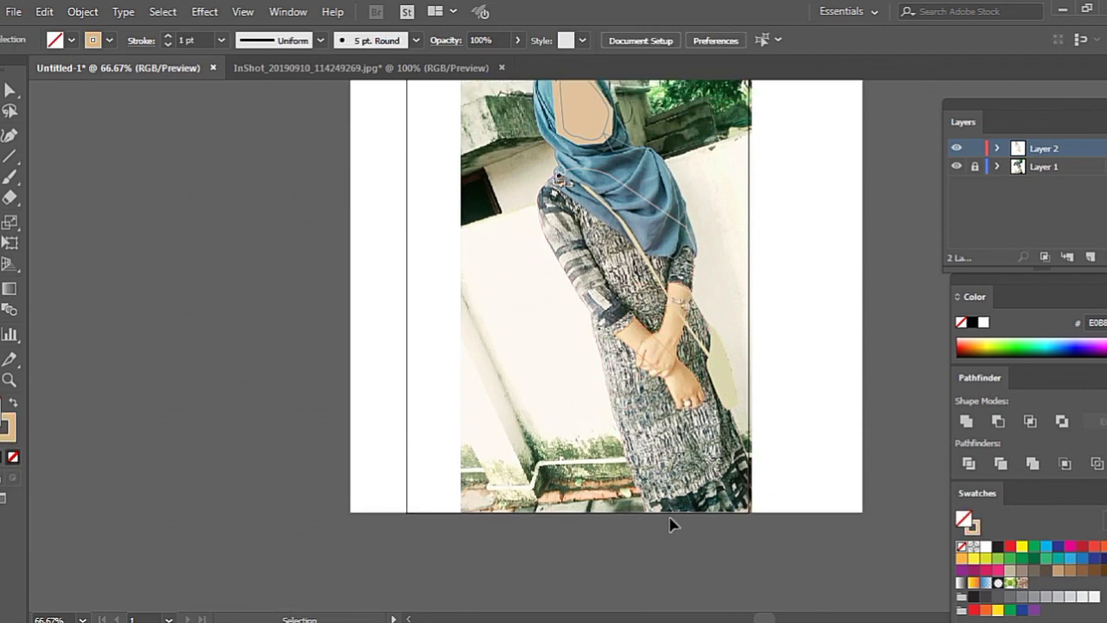
pyautogui.scroll(1, 671, 524)
pyautogui.scroll(2, 640, 320)
pyautogui.scroll(1, 639, 320)
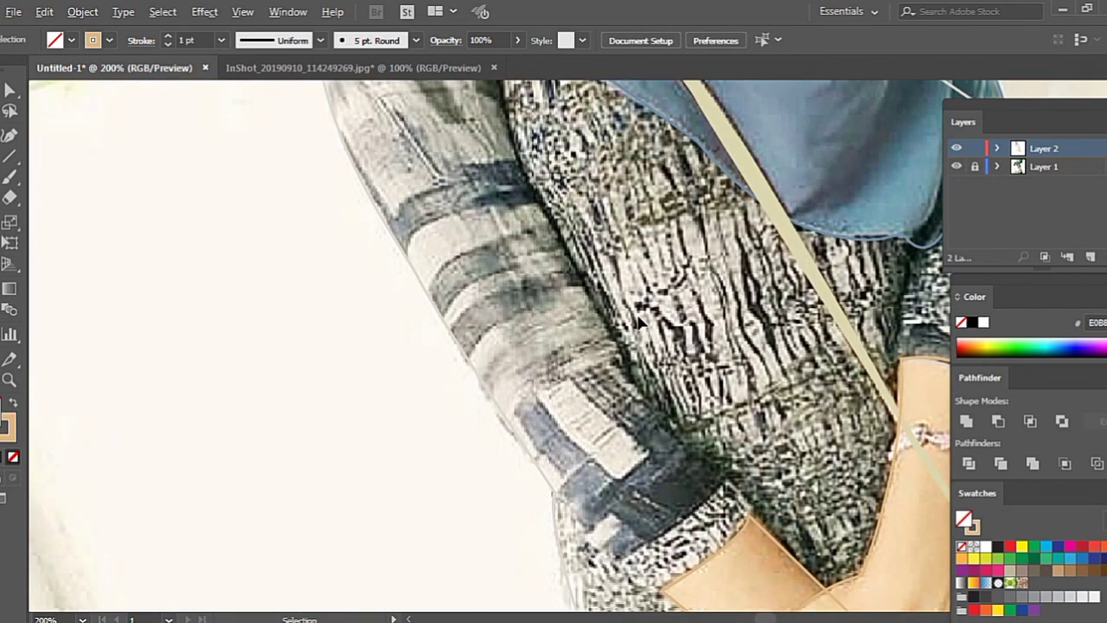
pyautogui.scroll(-1, 640, 320)
pyautogui.scroll(-1, 570, 347)
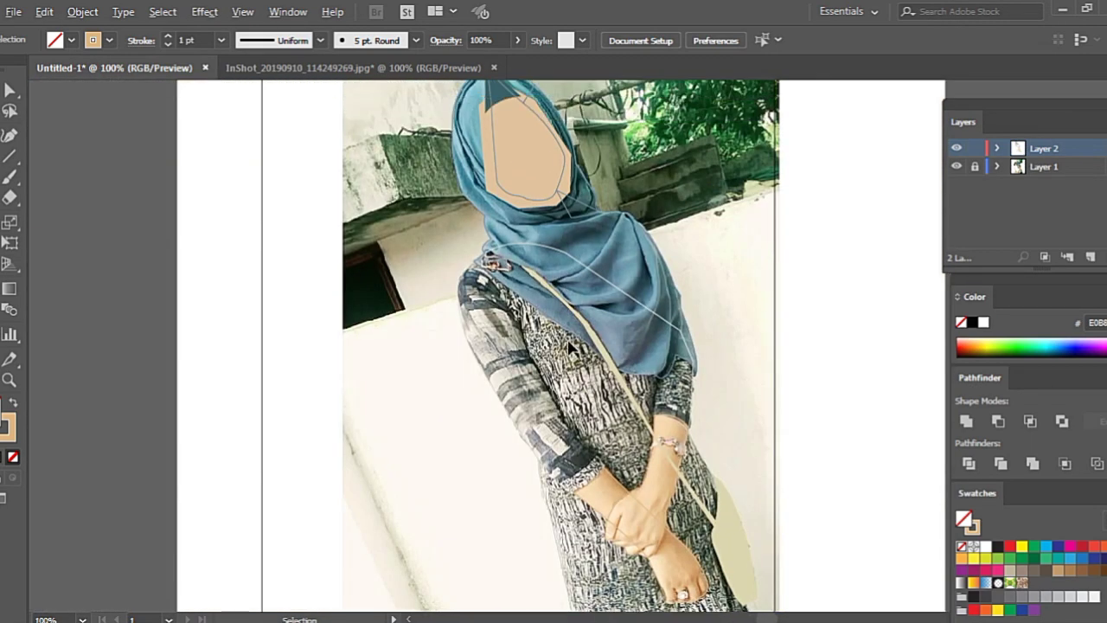
pyautogui.scroll(1, 571, 347)
# - Draw a curved Pen path down the left sleeve edge to the hand corner
pyautogui.moveTo(507, 299); pyautogui.dragTo(579, 454)
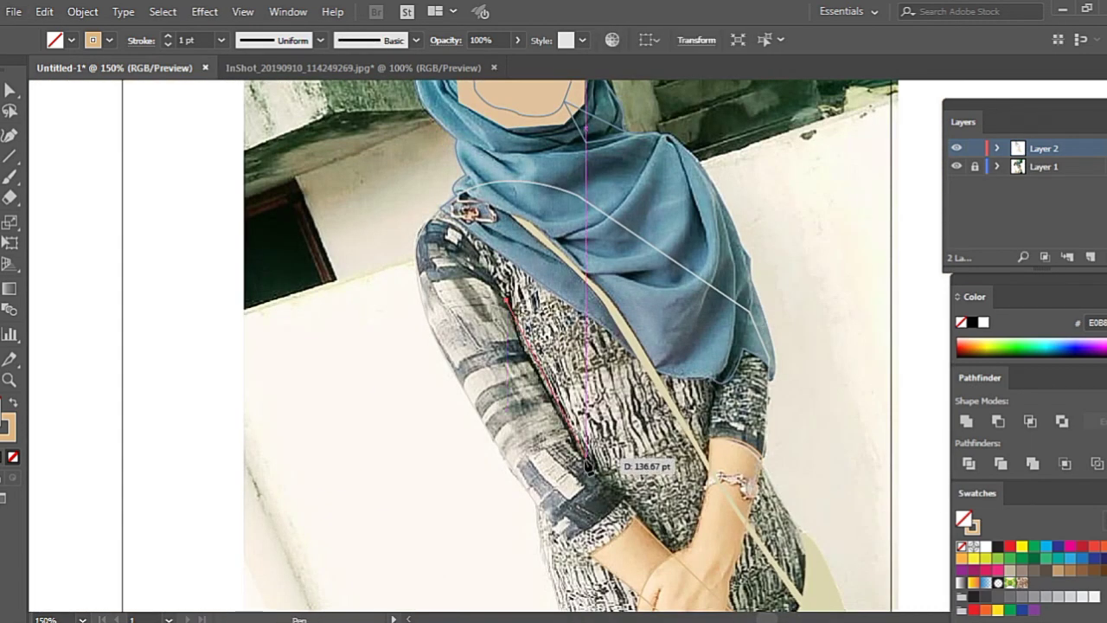
pyautogui.click(616, 508)
pyautogui.click(614, 508)
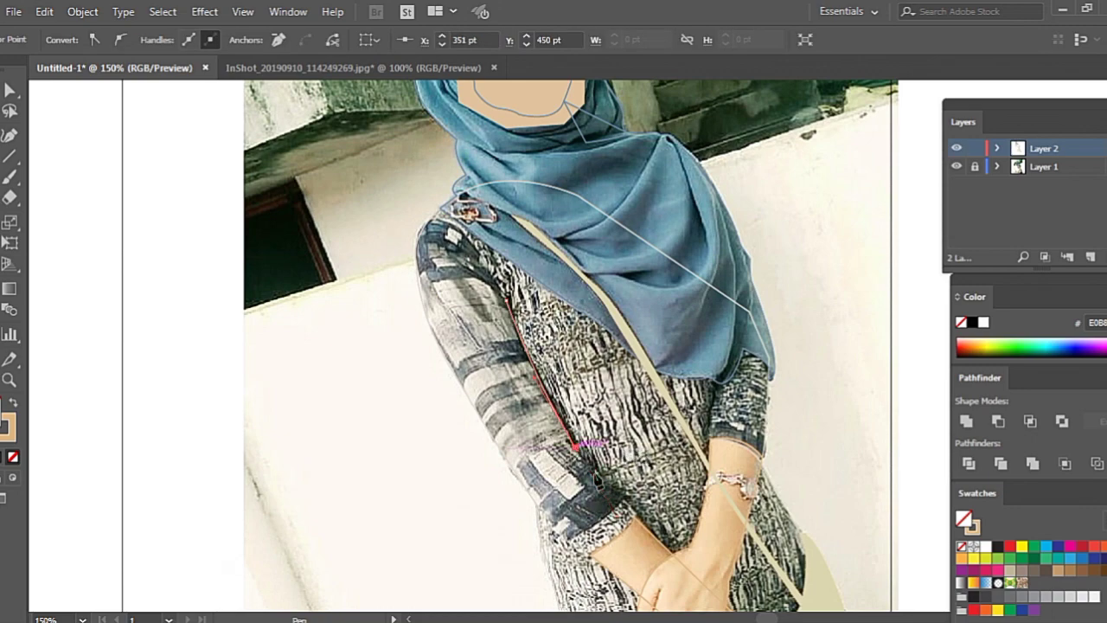
pyautogui.scroll(4, 631, 490)
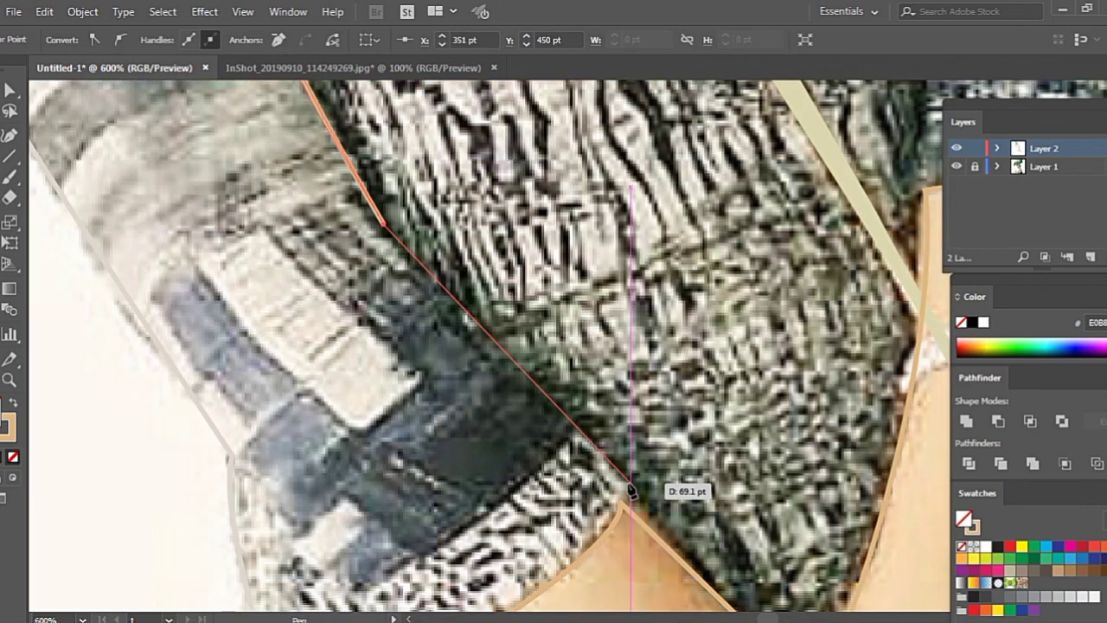
pyautogui.click(635, 485)
pyautogui.scroll(1, 627, 500)
pyautogui.scroll(-3, 500, 376)
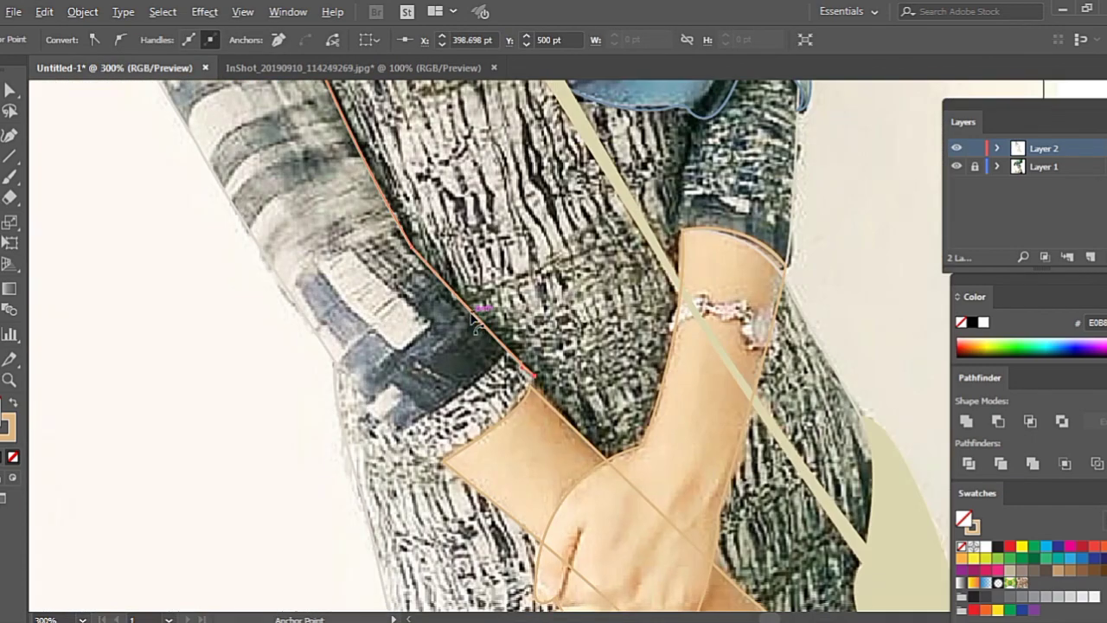
pyautogui.scroll(2, 415, 372)
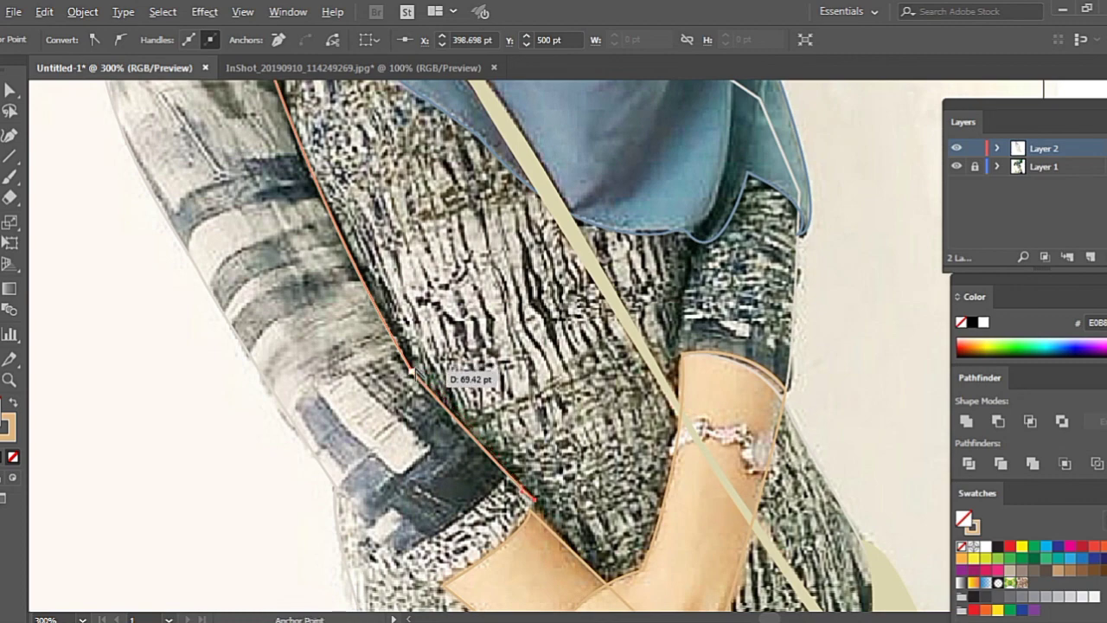
pyautogui.scroll(2, 414, 372)
pyautogui.scroll(-2, 414, 361)
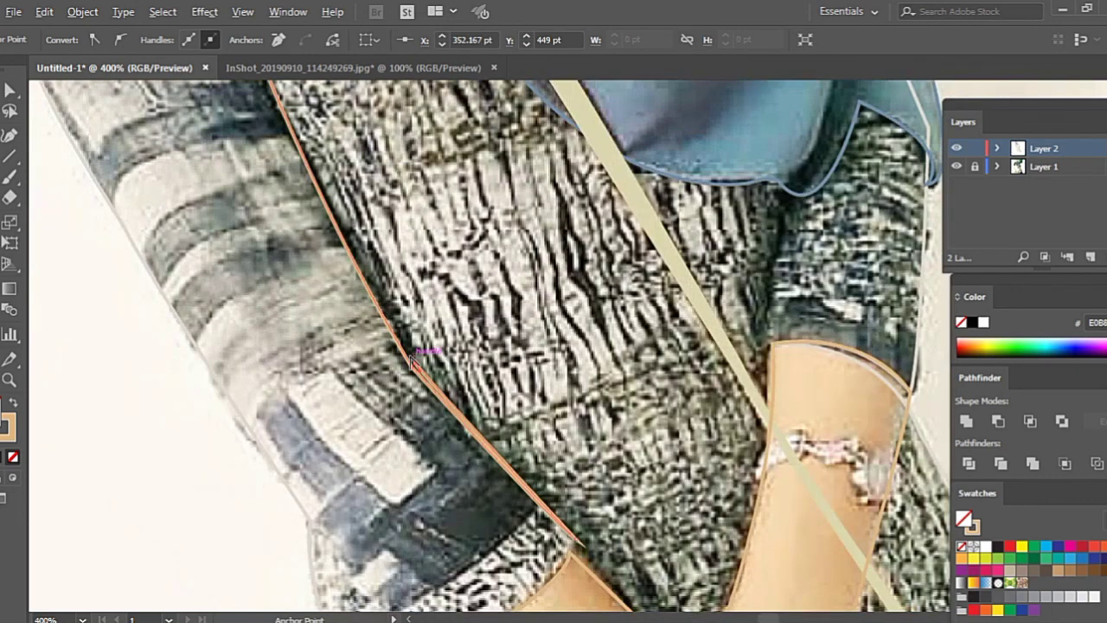
pyautogui.scroll(1, 432, 329)
# - Extend the sleeve path back up the dress edge and end the line
pyautogui.click(227, 182)
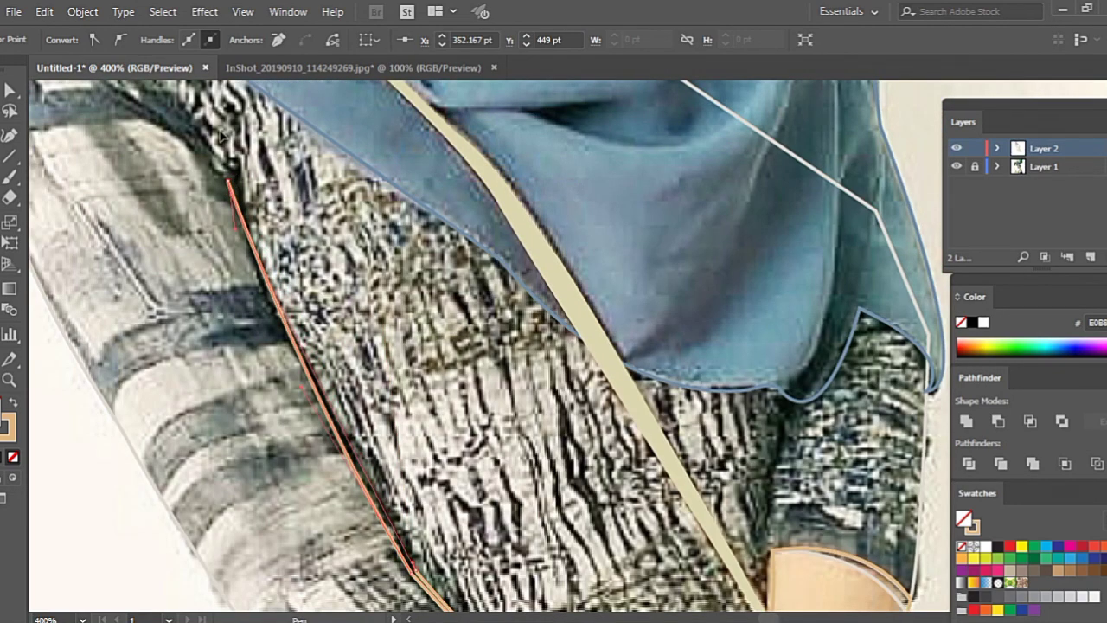
pyautogui.scroll(-1, 230, 155)
pyautogui.scroll(-1, 232, 138)
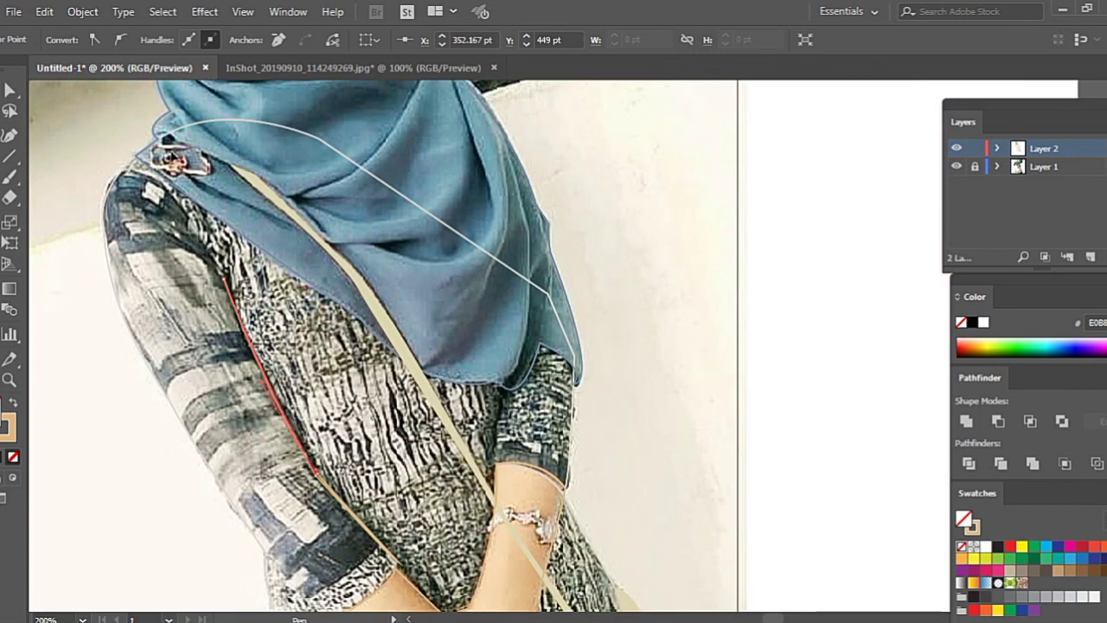
pyautogui.scroll(1, 317, 469)
pyautogui.scroll(-1, 325, 372)
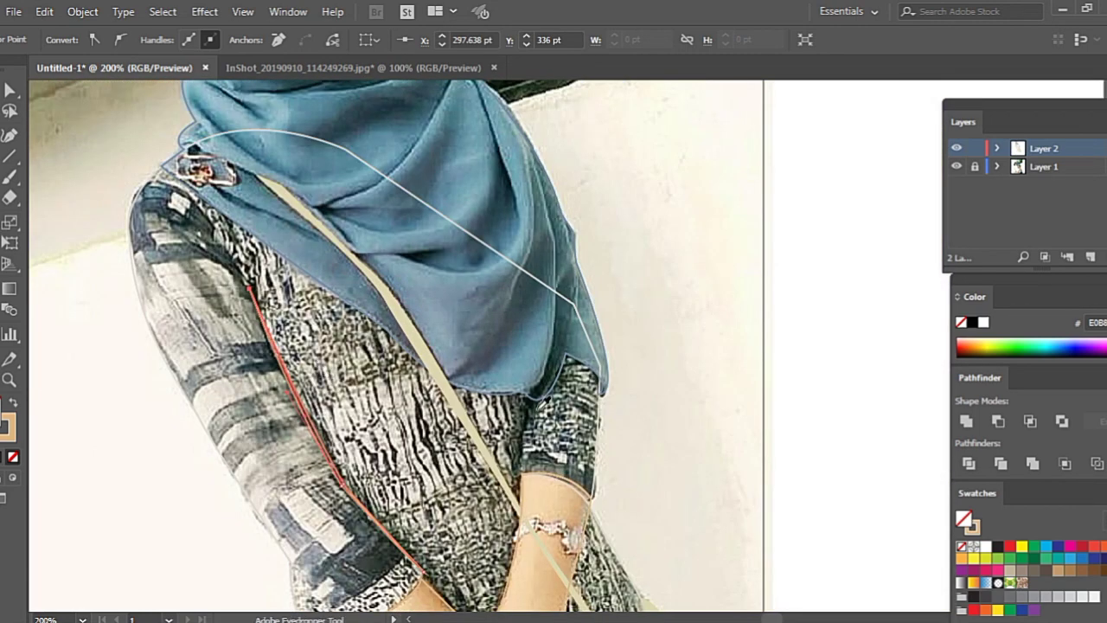
pyautogui.scroll(-1, 531, 415)
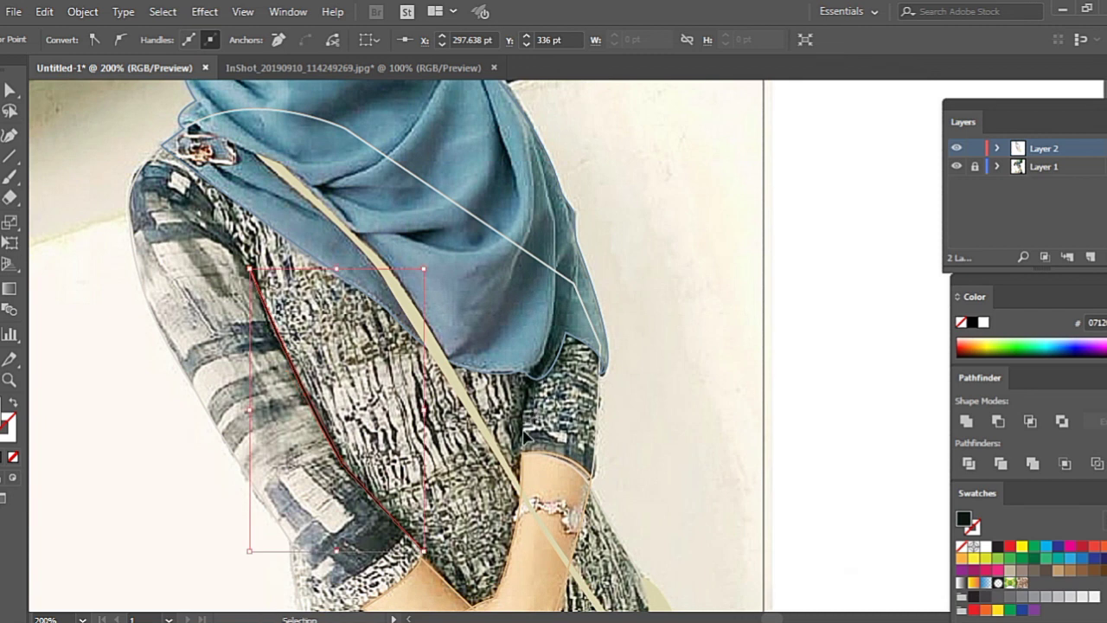
pyautogui.keyDown('ctrl'); pyautogui.click(441, 498); pyautogui.keyUp('ctrl')
pyautogui.scroll(-1, 465, 495)
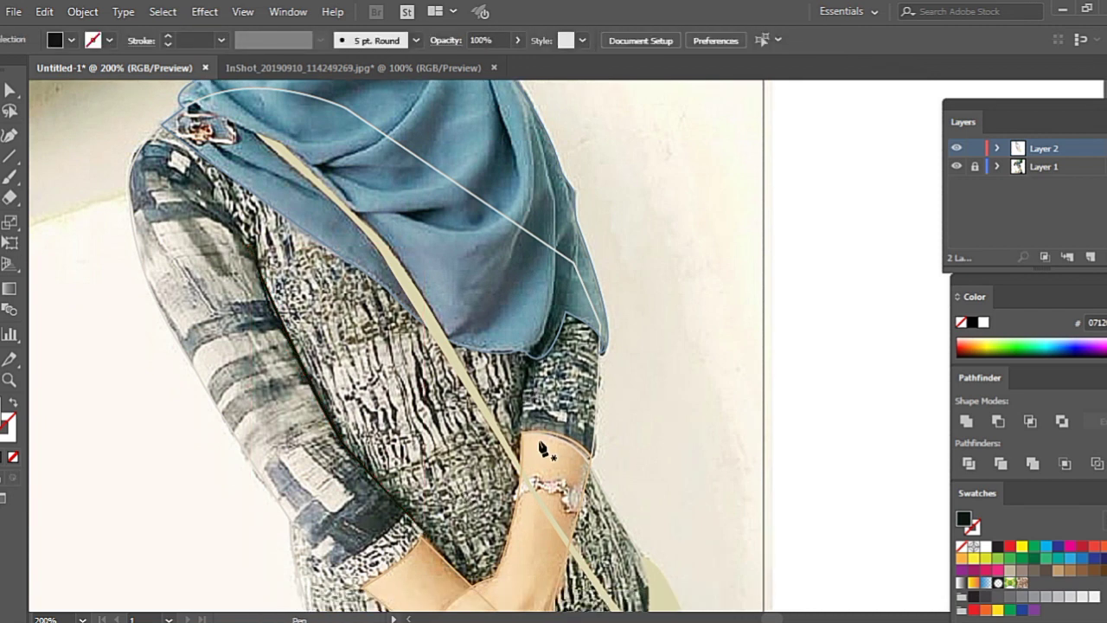
# - Trace a short path from the sleeve edge to the hijab's lower edge, then select the bag shape
pyautogui.click(522, 424)
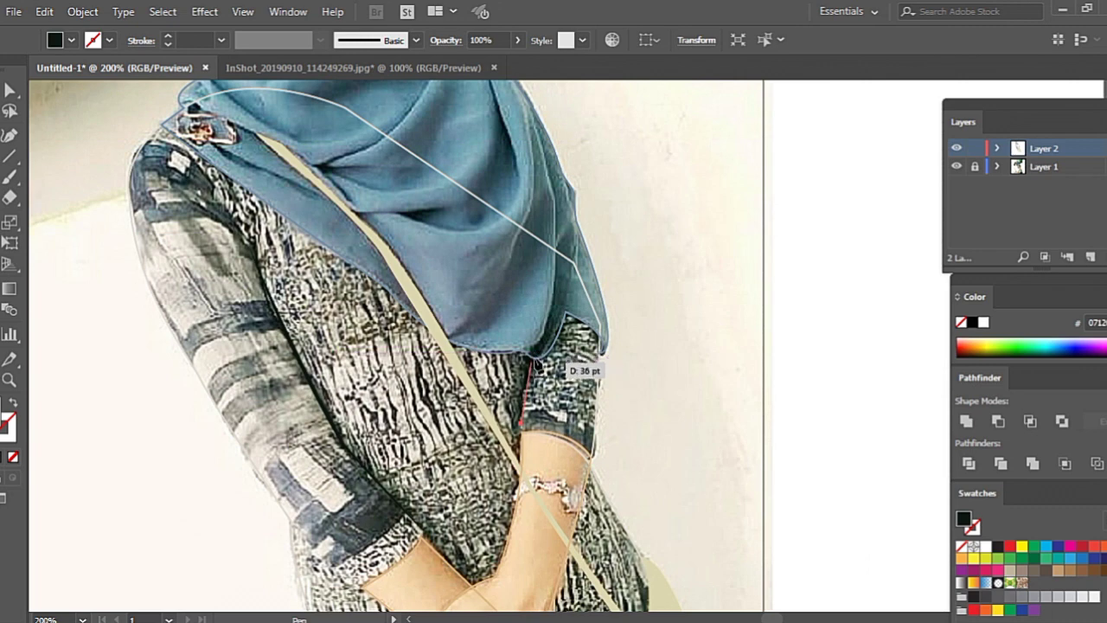
pyautogui.click(533, 363)
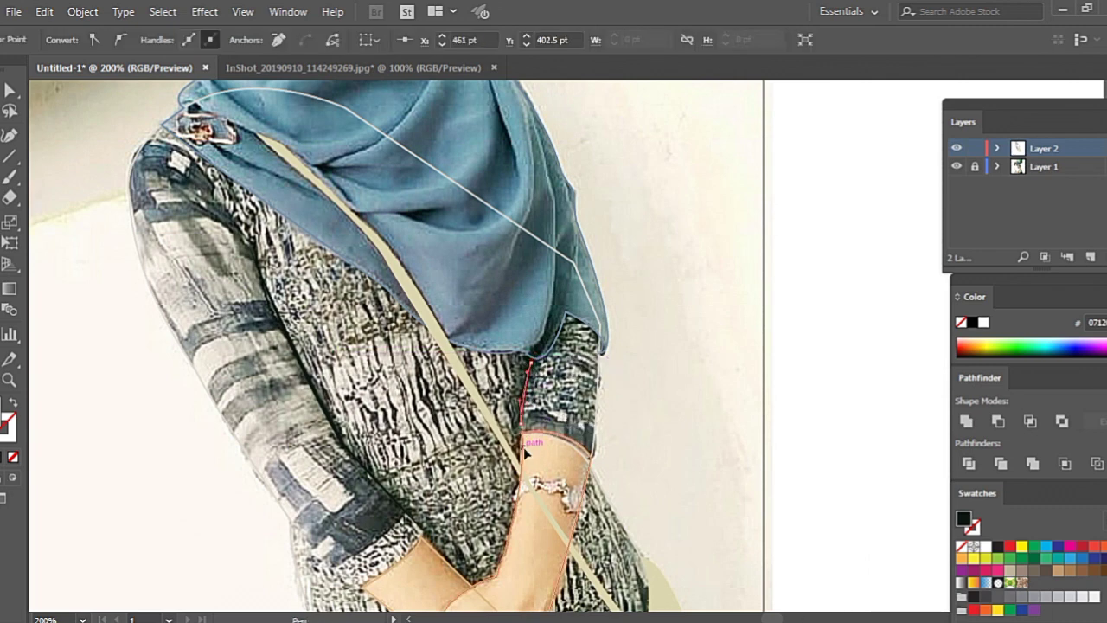
pyautogui.press('v')
pyautogui.scroll(-2, 531, 459)
pyautogui.scroll(-4, 531, 461)
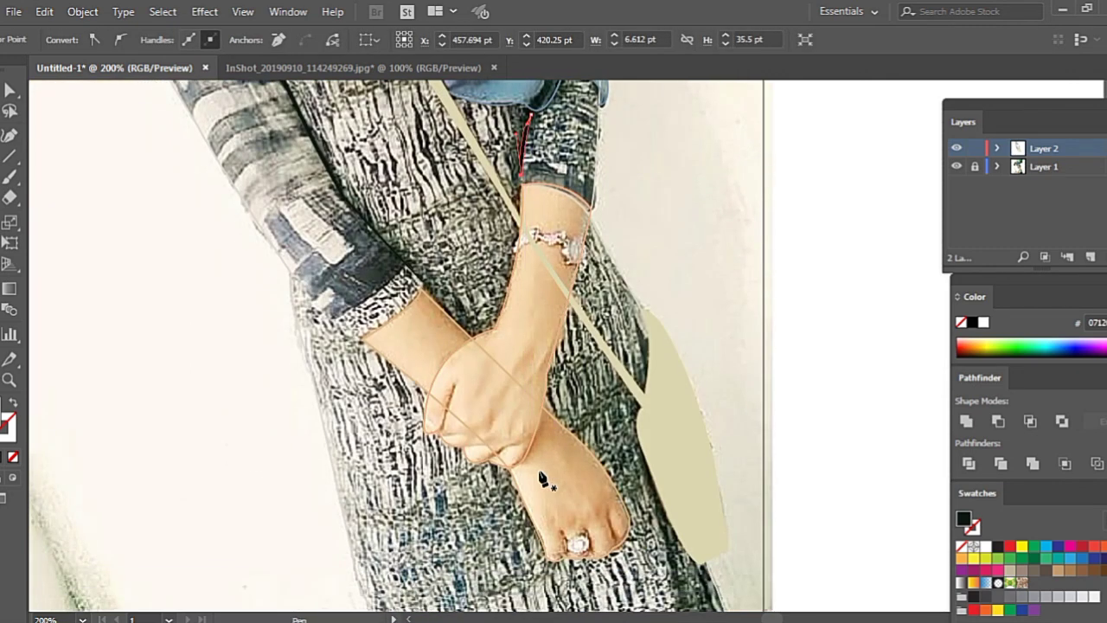
pyautogui.keyDown('alt'); pyautogui.scroll(-1, 553, 485); pyautogui.keyUp('alt')
pyautogui.click(671, 519)
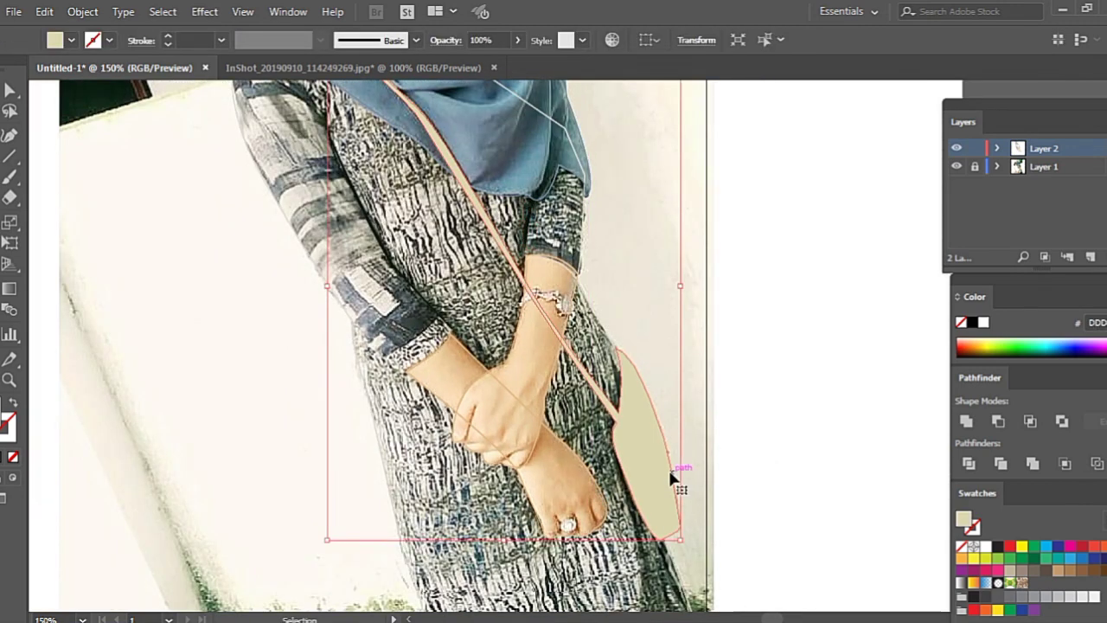
# - Draw a small closed finger-crease shape on the clasped hand
pyautogui.click(766, 450)
pyautogui.scroll(-1, 563, 540)
pyautogui.keyDown('alt'); pyautogui.scroll(1, 467, 348); pyautogui.keyUp('alt')
pyautogui.keyDown('alt'); pyautogui.scroll(2, 462, 346); pyautogui.keyUp('alt')
pyautogui.press('p')
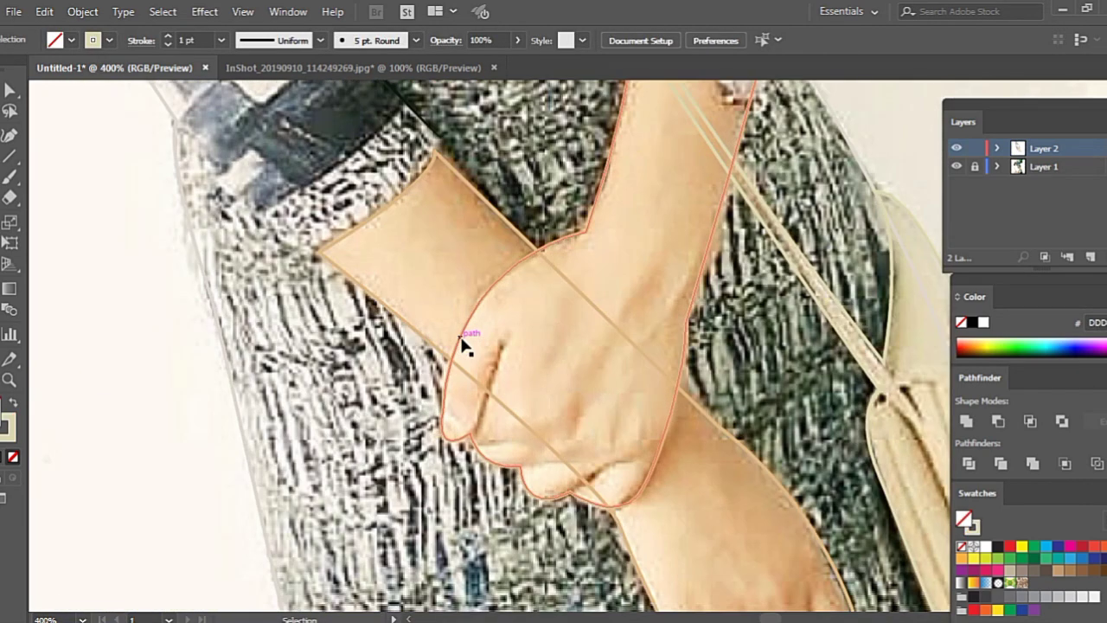
pyautogui.scroll(-1, 461, 346)
pyautogui.click(501, 329)
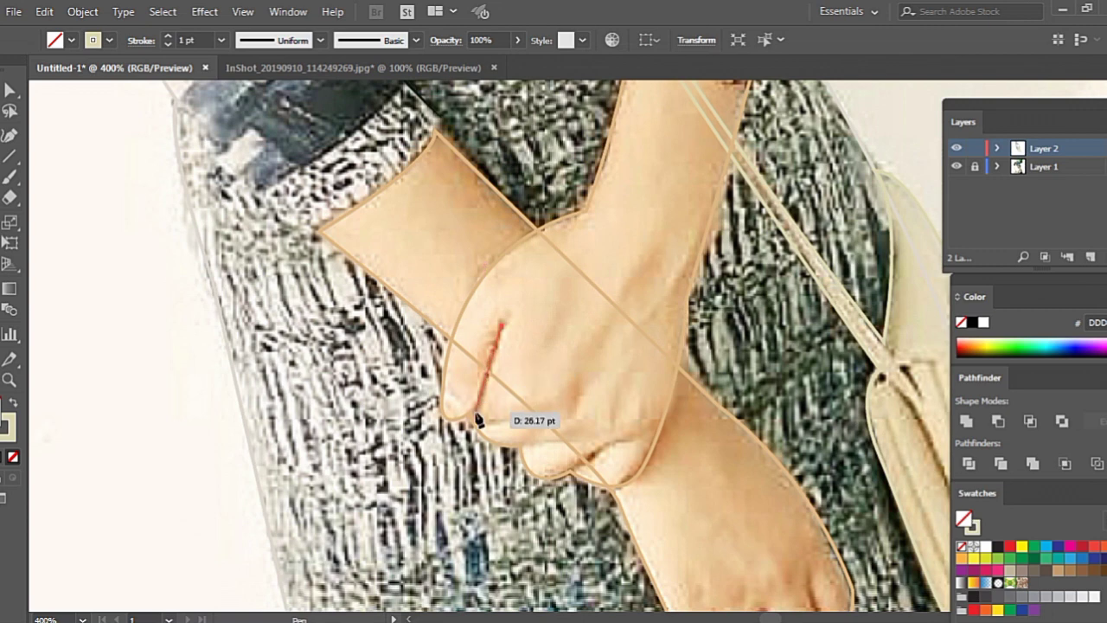
pyautogui.moveTo(477, 418); pyautogui.dragTo(454, 441)
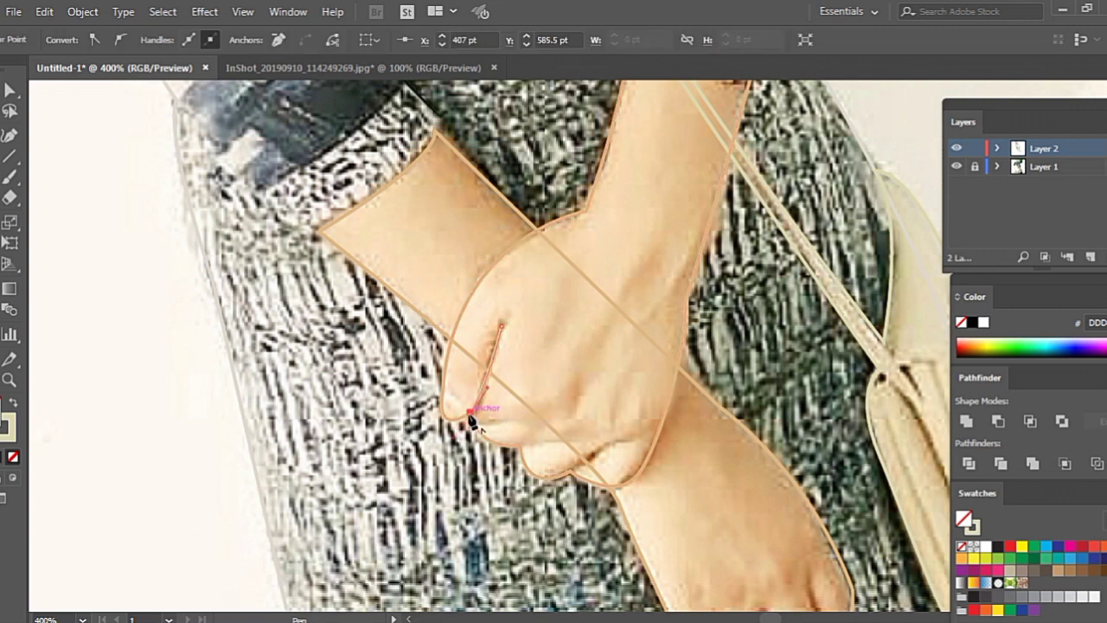
pyautogui.click(502, 326)
pyautogui.click(503, 323)
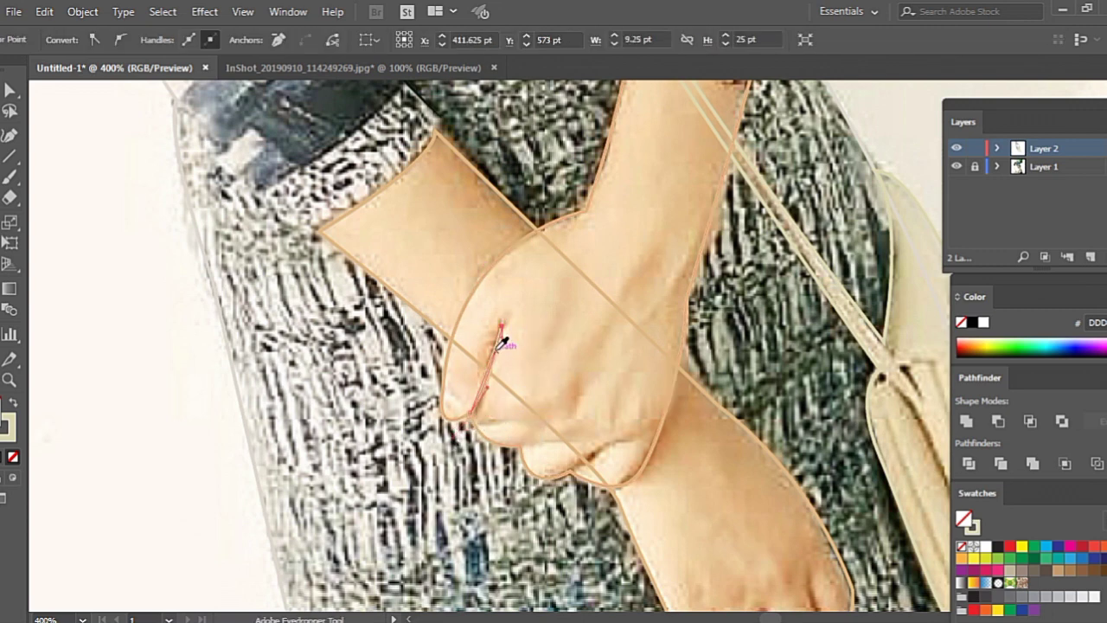
# - Colour the crease brown with the Eyedropper and draw a curved crease between the knuckles
pyautogui.click(597, 450)
pyautogui.scroll(-1, 593, 453)
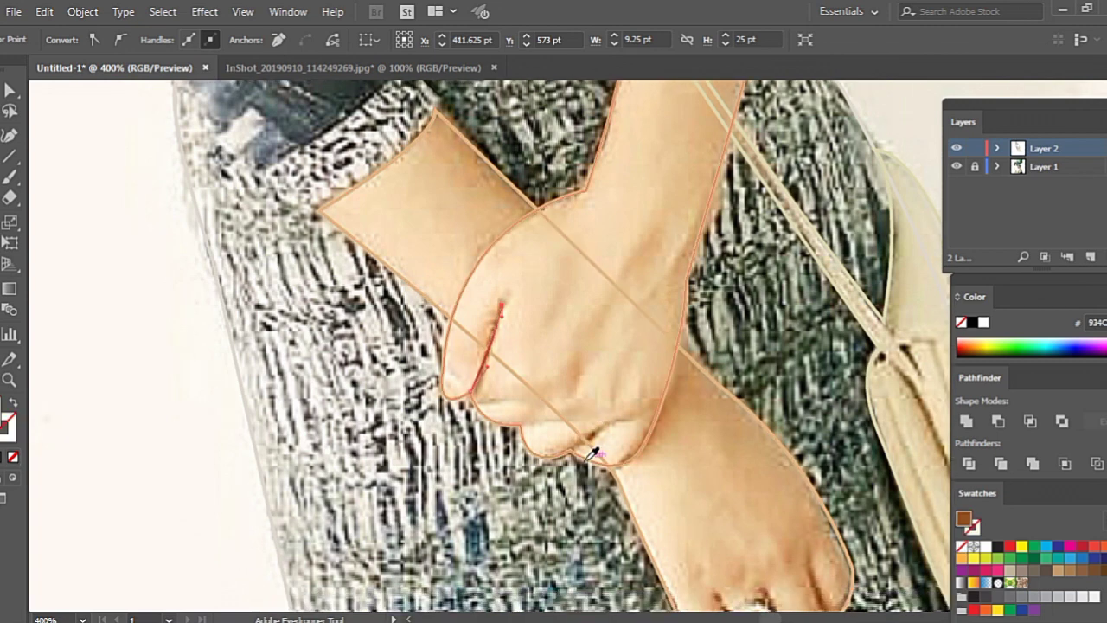
pyautogui.press('p')
pyautogui.moveTo(571, 448); pyautogui.dragTo(605, 436)
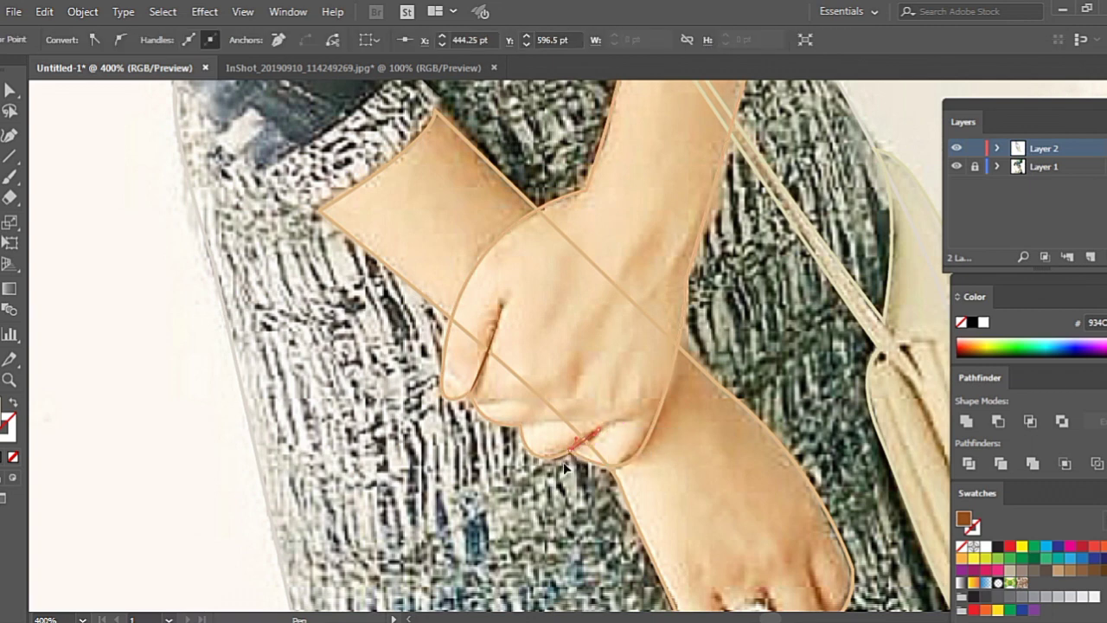
pyautogui.scroll(-3, 556, 461)
pyautogui.scroll(-1, 709, 437)
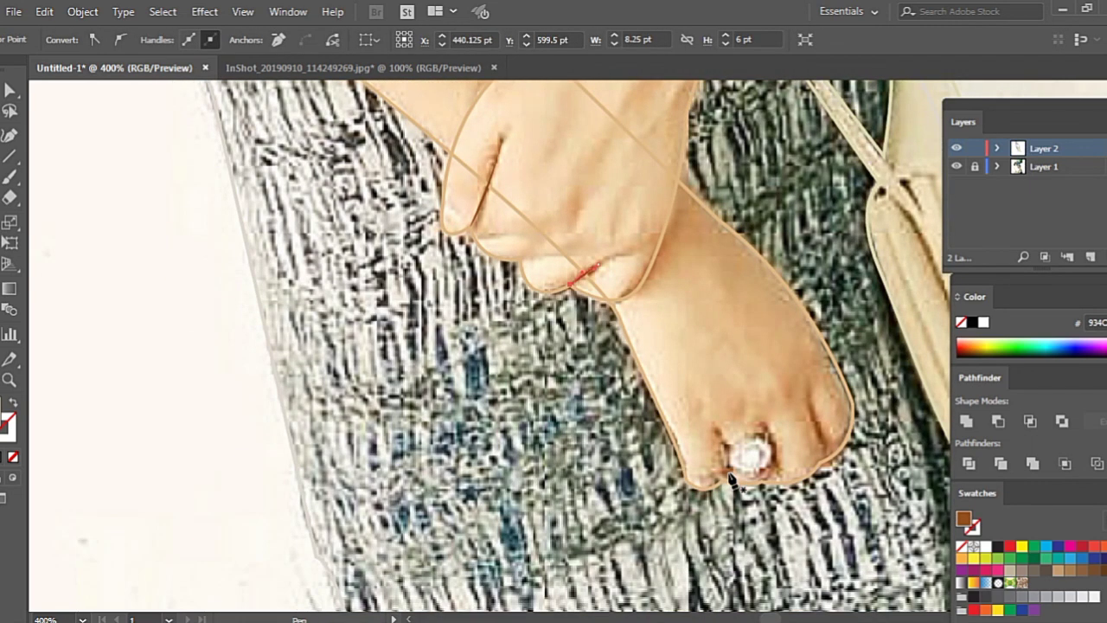
pyautogui.scroll(-1, 859, 414)
# - Draw curved crease lines along the finger beside the ring on the lower hand
pyautogui.moveTo(813, 358)
pyautogui.mouseDown()
pyautogui.moveTo(831, 426)
pyautogui.moveTo(809, 339)
pyautogui.mouseUp()
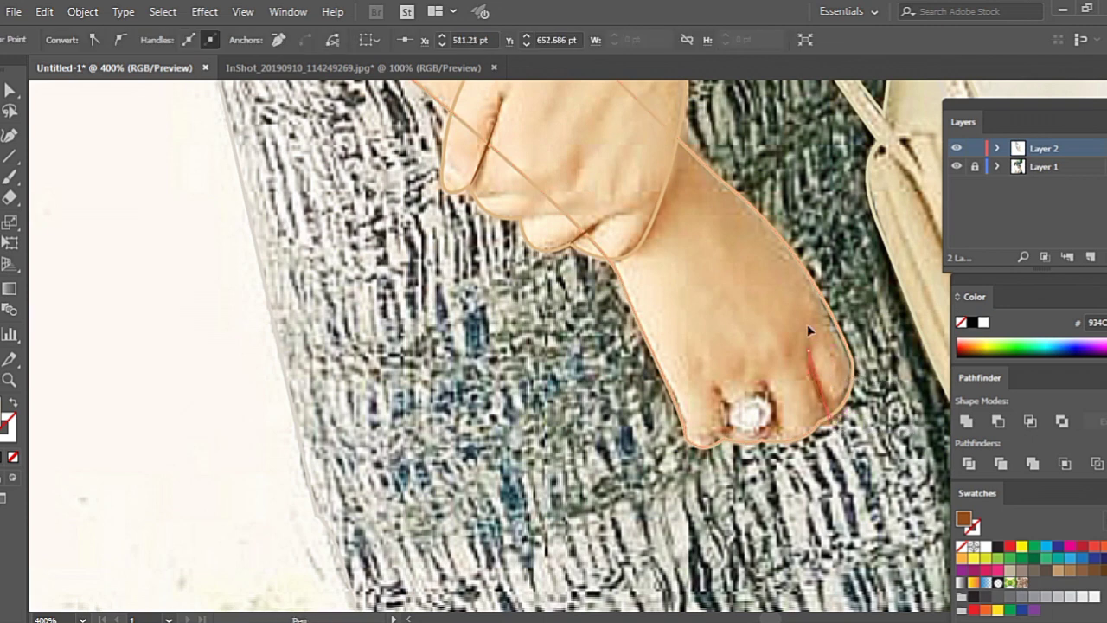
pyautogui.click(770, 389)
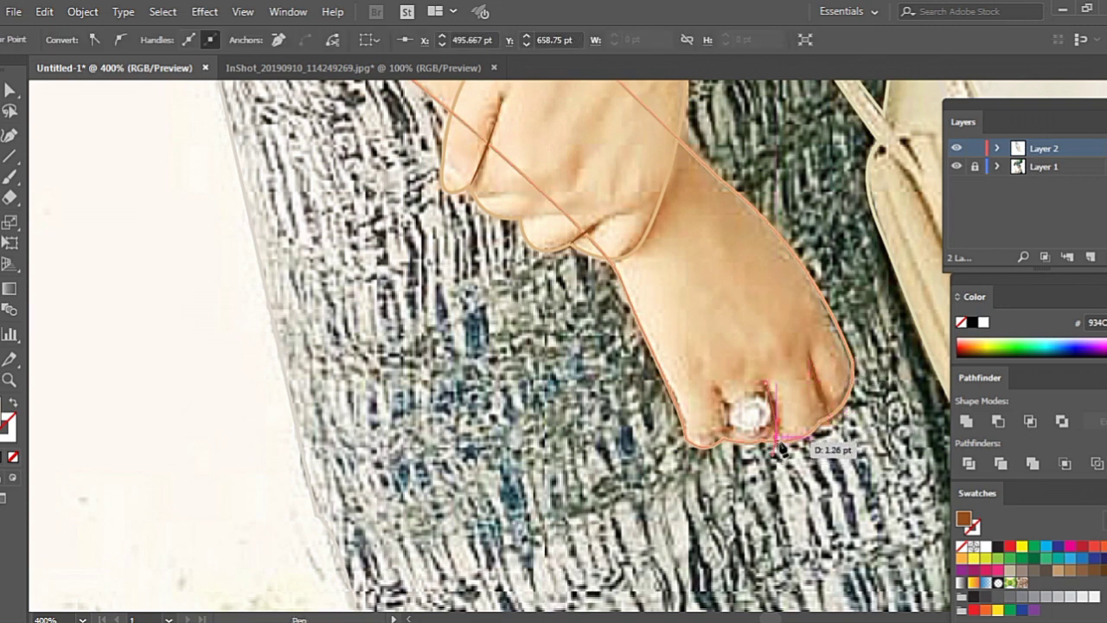
pyautogui.moveTo(774, 458); pyautogui.dragTo(803, 394)
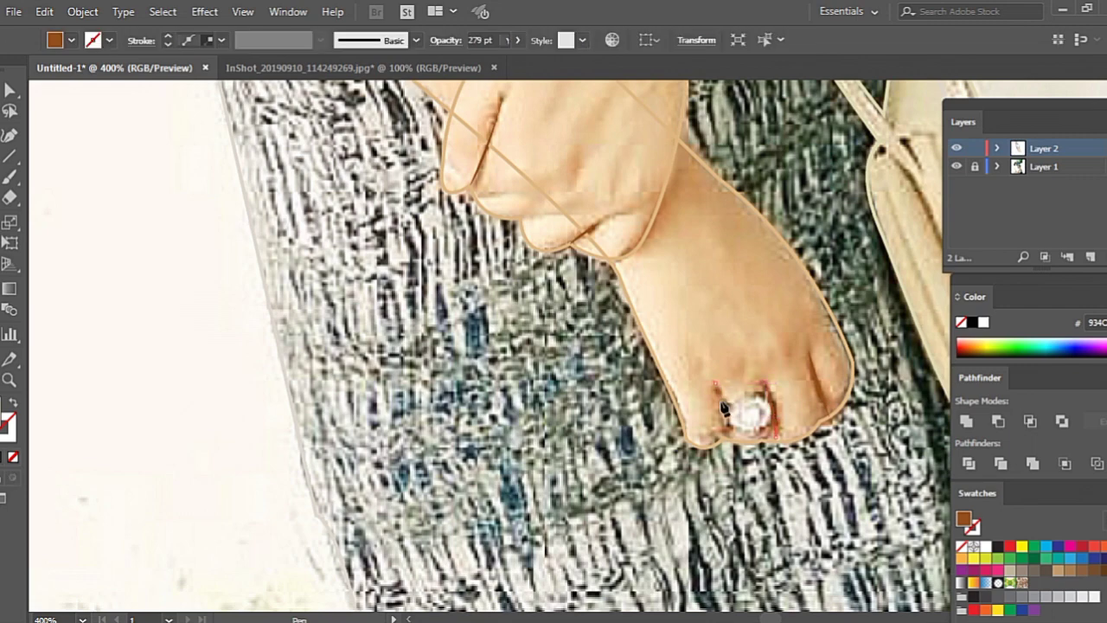
pyautogui.click(717, 386)
pyautogui.moveTo(722, 447); pyautogui.dragTo(719, 387)
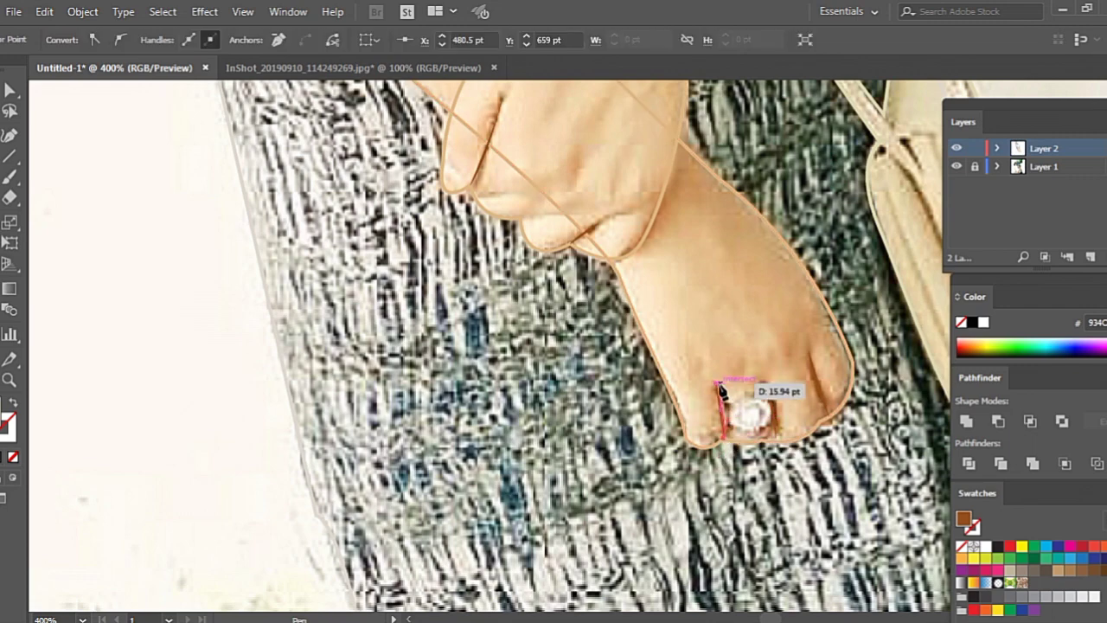
pyautogui.hotkey('ctrl', '-')
pyautogui.hotkey('ctrl', '-')
pyautogui.hotkey('ctrl', '-')
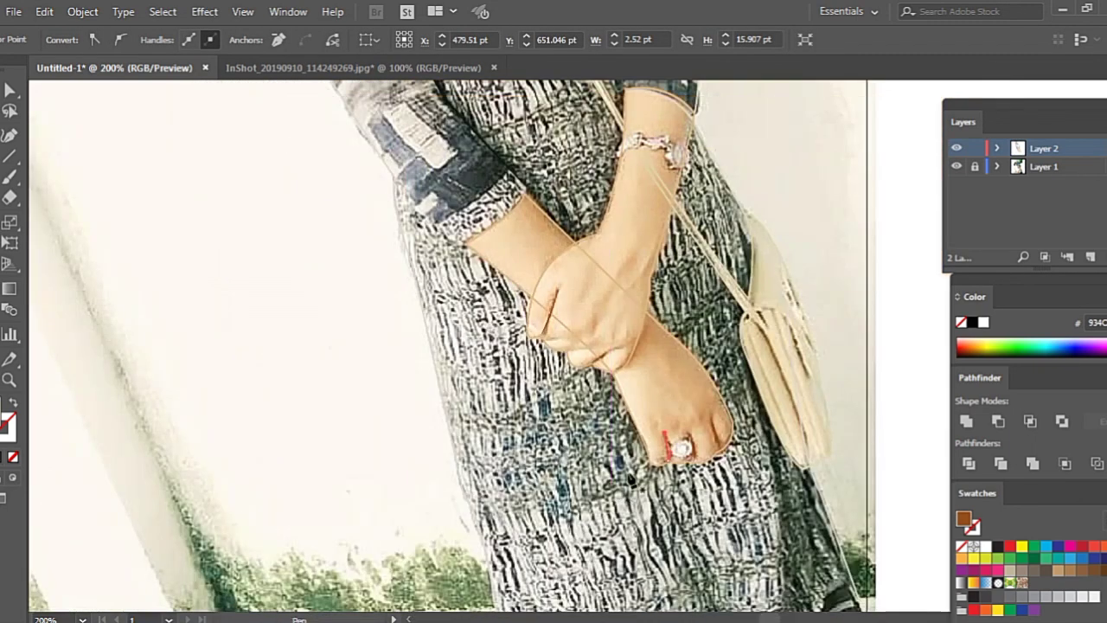
pyautogui.scroll(-5, 702, 523)
pyautogui.scroll(-3, 702, 523)
# - Trace a curved Pen path along the scalloped dress hem to the photo's right edge
pyautogui.scroll(1, 705, 516)
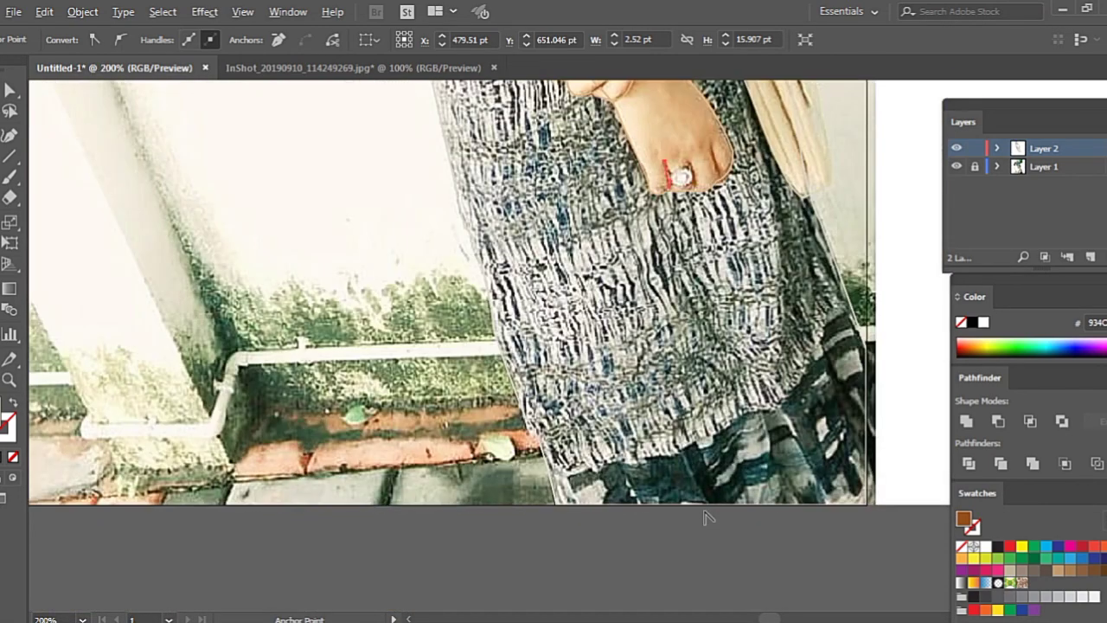
pyautogui.scroll(1, 705, 516)
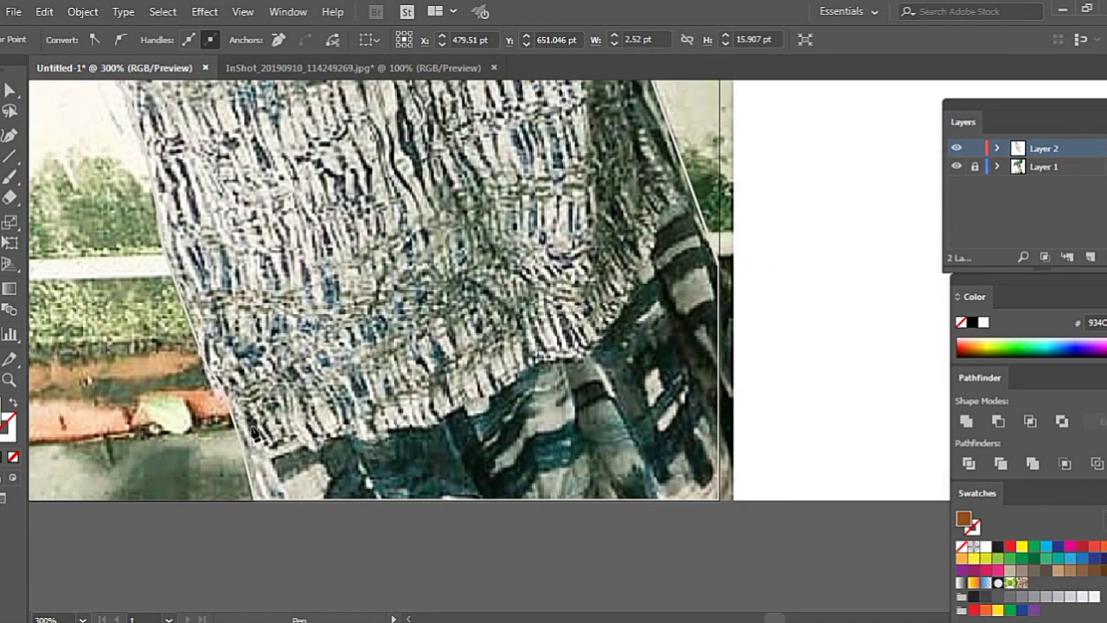
pyautogui.click(252, 442)
pyautogui.moveTo(243, 444)
pyautogui.mouseDown()
pyautogui.moveTo(321, 465)
pyautogui.moveTo(335, 445)
pyautogui.moveTo(394, 446)
pyautogui.moveTo(389, 430)
pyautogui.moveTo(458, 437)
pyautogui.moveTo(489, 386)
pyautogui.mouseUp()
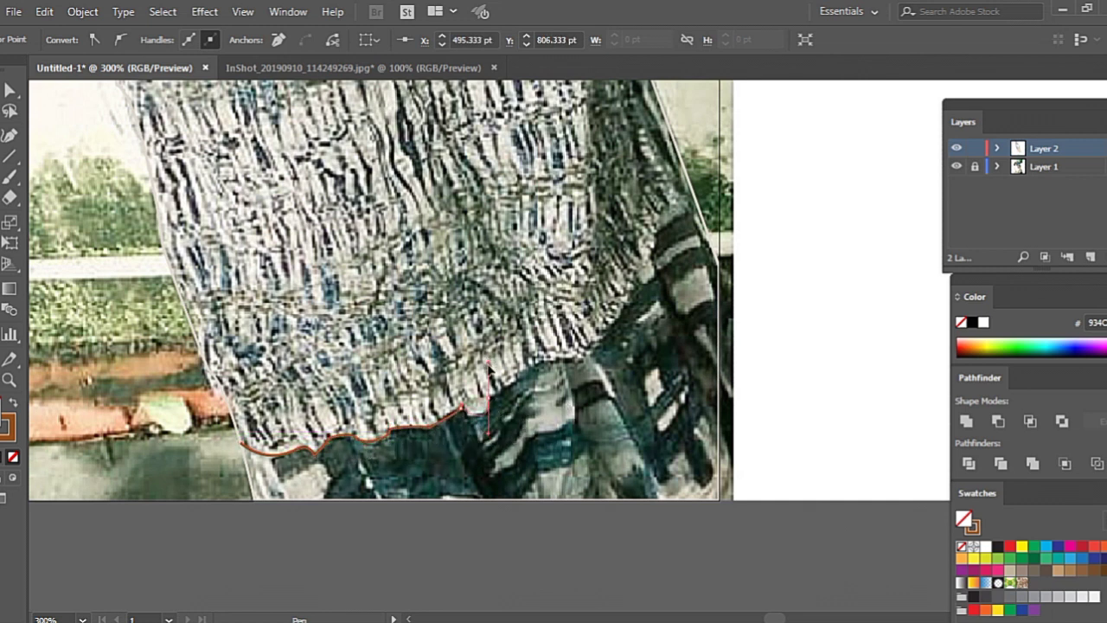
pyautogui.moveTo(553, 357); pyautogui.dragTo(603, 370)
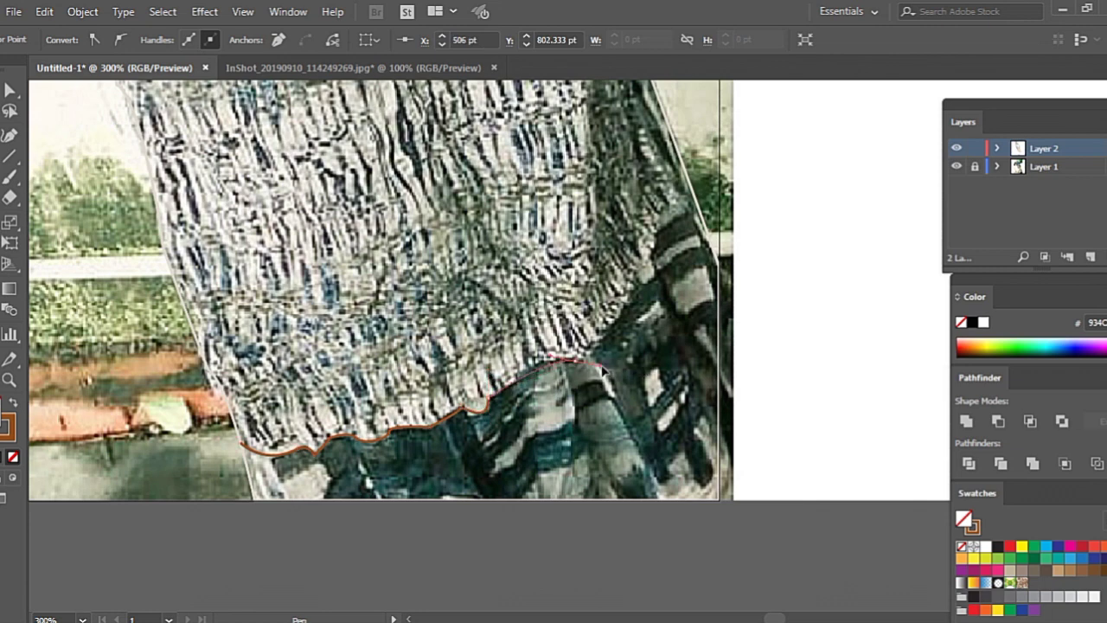
pyautogui.hotkey('ctrl', '-')
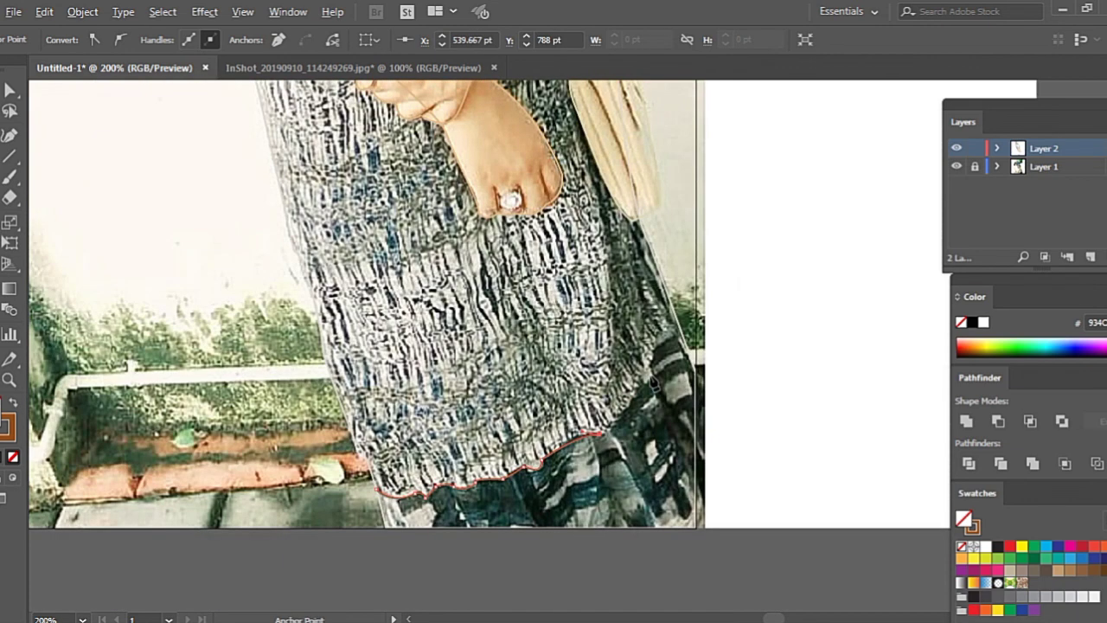
pyautogui.moveTo(673, 322); pyautogui.dragTo(676, 317)
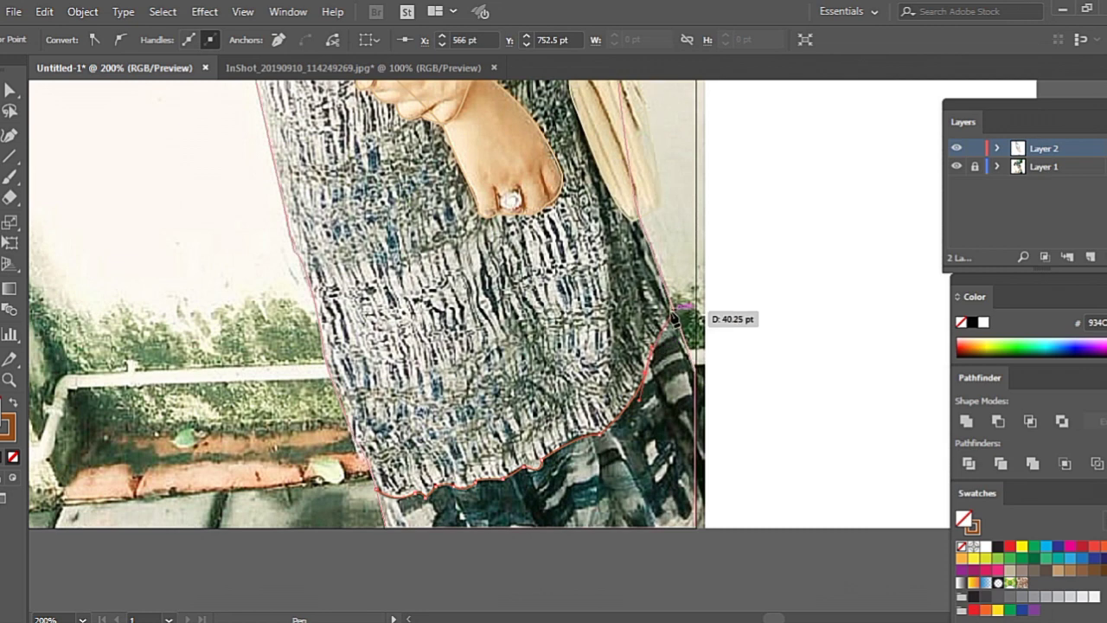
pyautogui.click(697, 370)
# - Close the outline along the bottom edge, try a sampled grey fill, then undo it
pyautogui.scroll(-3, 701, 372)
pyautogui.click(696, 424)
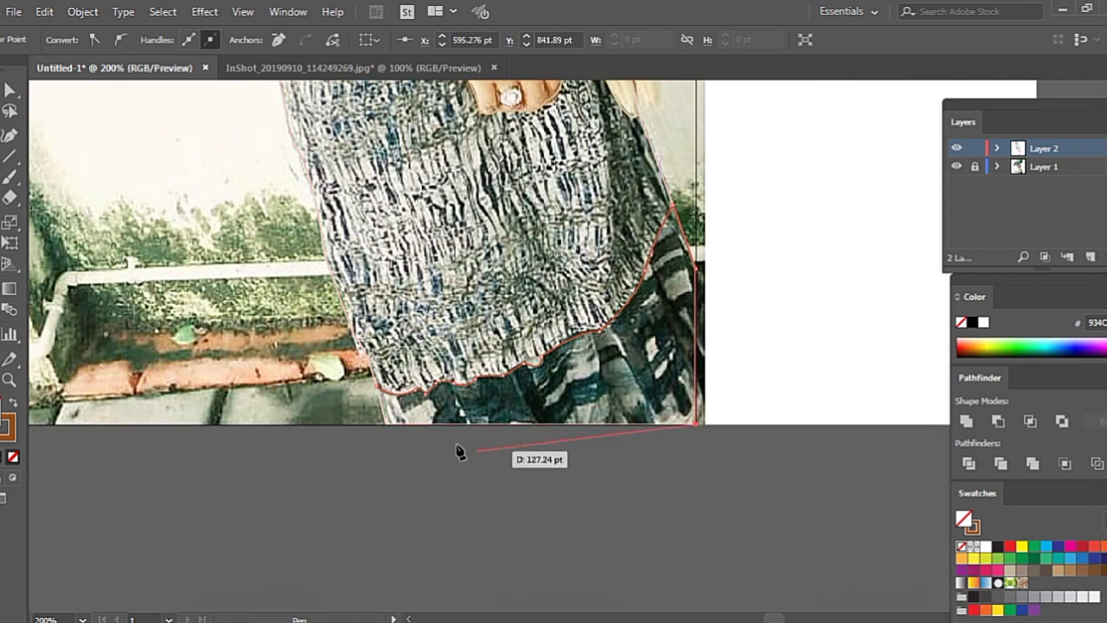
pyautogui.click(386, 424)
pyautogui.click(377, 386)
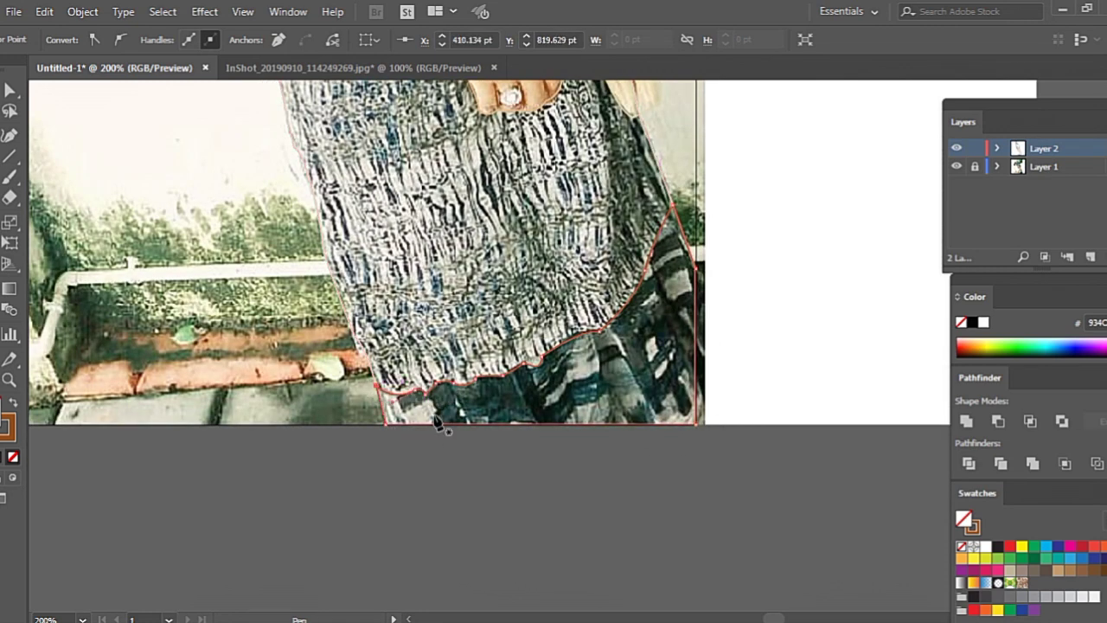
pyautogui.click(592, 403)
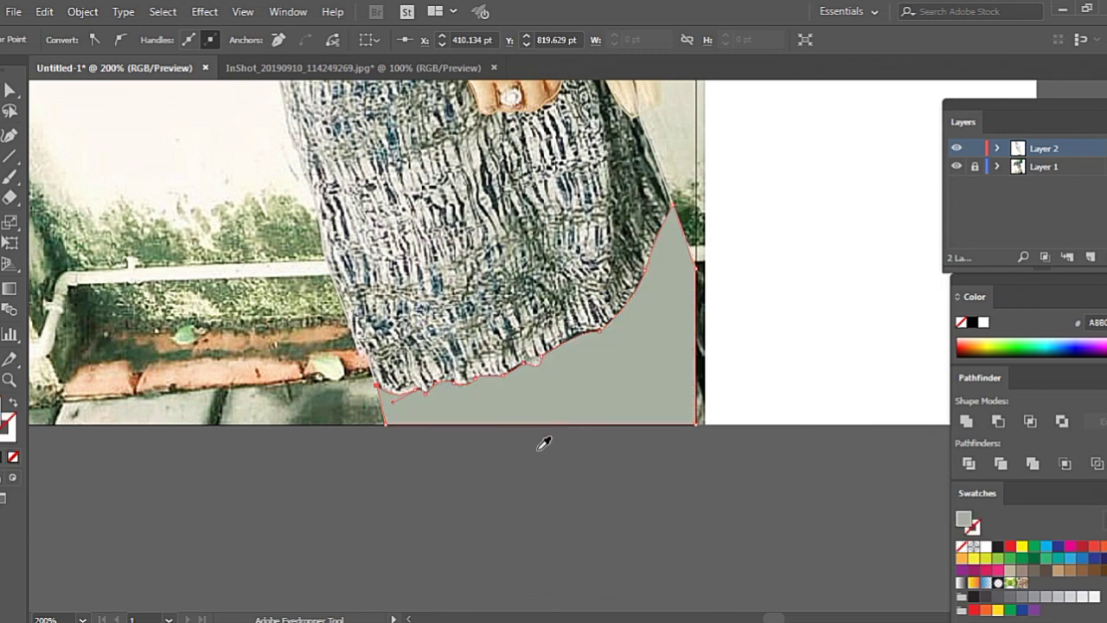
pyautogui.hotkey('ctrl', 'z')
pyautogui.hotkey('ctrl', 'shift', 'z')
pyautogui.hotkey('ctrl', 'z')
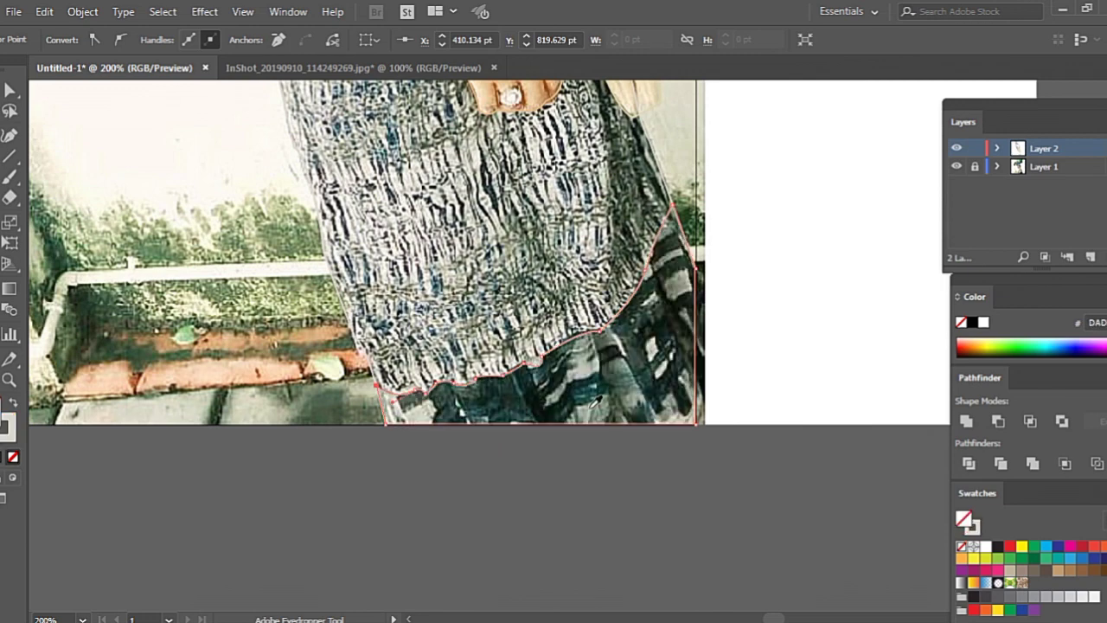
# - Reselect the shape below the hem, undo its oversized beige fill, and swap fill and stroke
pyautogui.press('v')
pyautogui.hotkey('ctrl', 'shift', 'z')
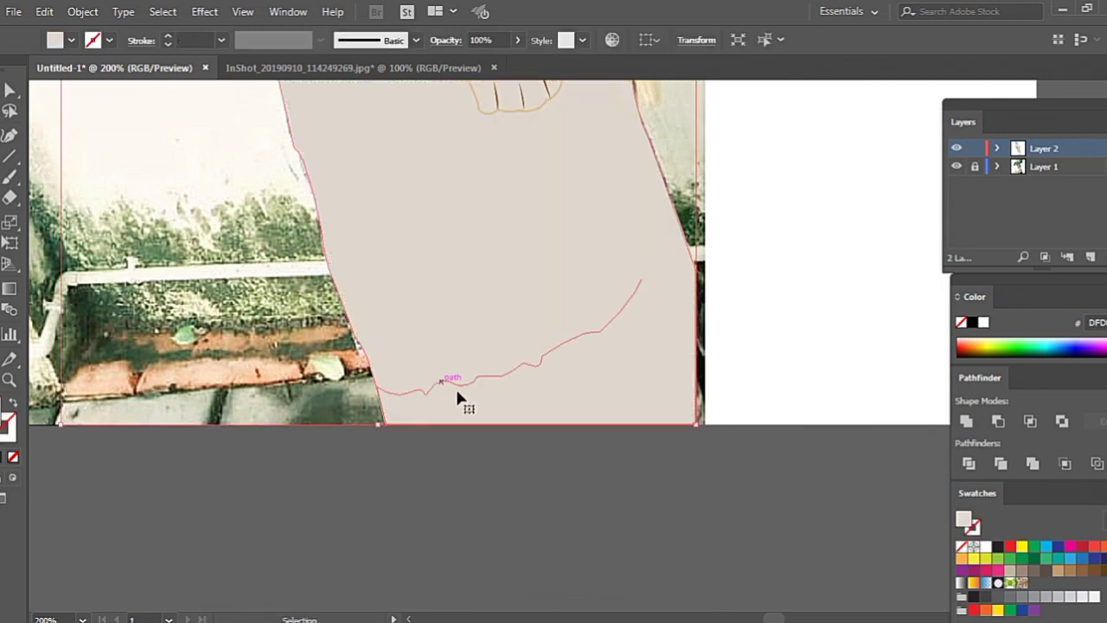
pyautogui.click(456, 390)
pyautogui.click(445, 482)
pyautogui.keyDown('alt'); pyautogui.scroll(-1, 441, 484); pyautogui.keyUp('alt')
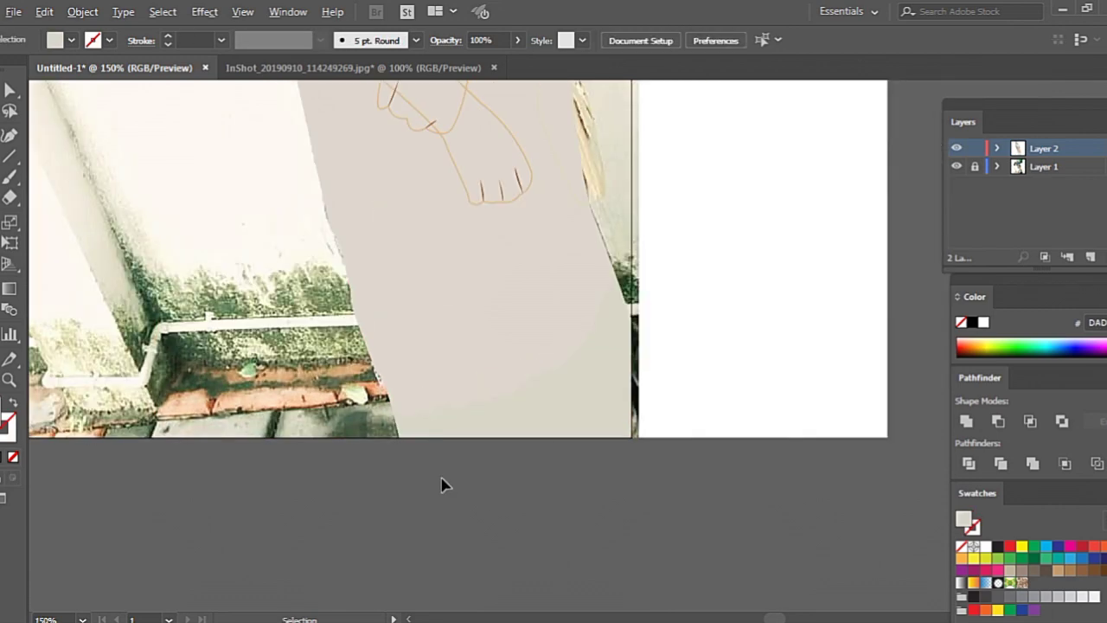
pyautogui.scroll(-2, 443, 486)
pyautogui.scroll(1, 444, 459)
pyautogui.click(438, 398)
pyautogui.hotkey('ctrl', 'z')
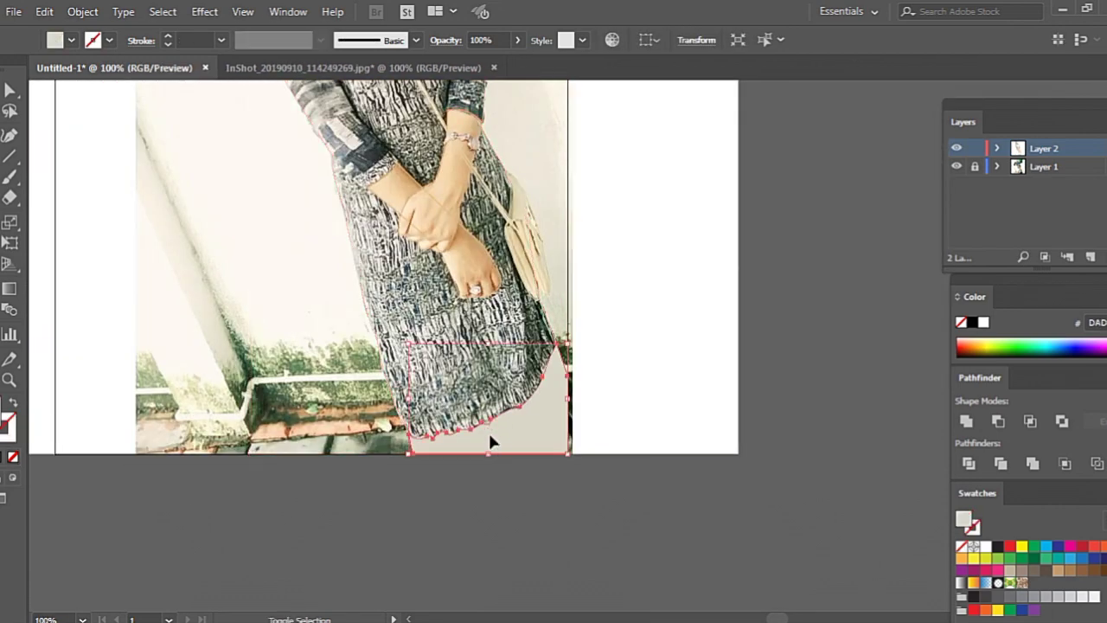
pyautogui.hotkey('shift', 'x')
# - Fill the lower shape with grey sampled from the photo and hide the photo layer
pyautogui.keyDown('alt'); pyautogui.scroll(1, 509, 453); pyautogui.keyUp('alt')
pyautogui.press('i')
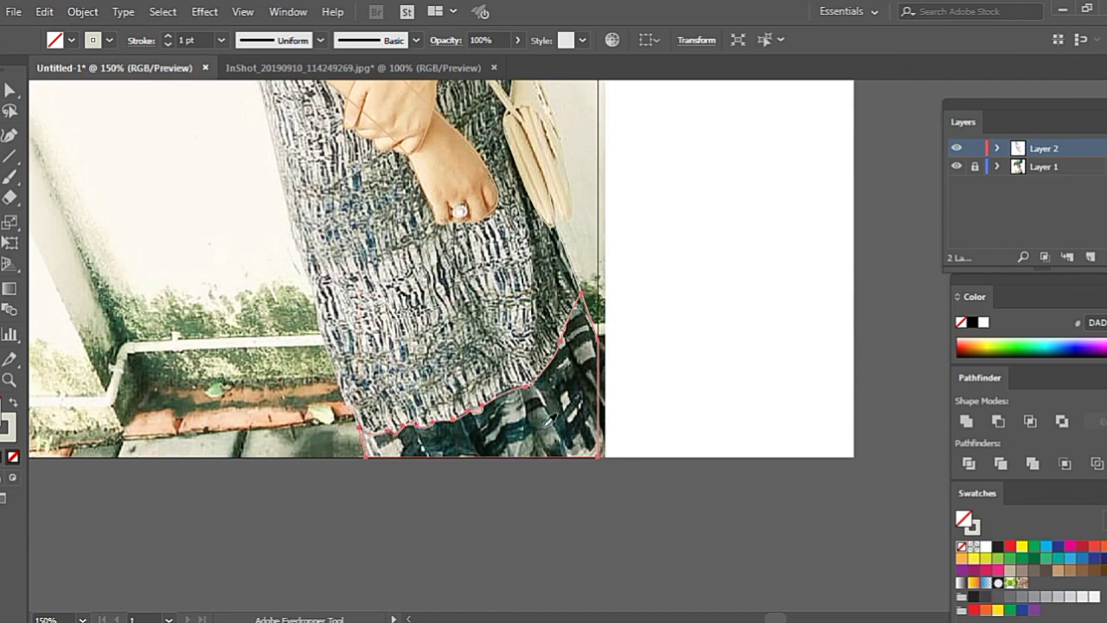
pyautogui.click(526, 443)
pyautogui.scroll(4, 527, 441)
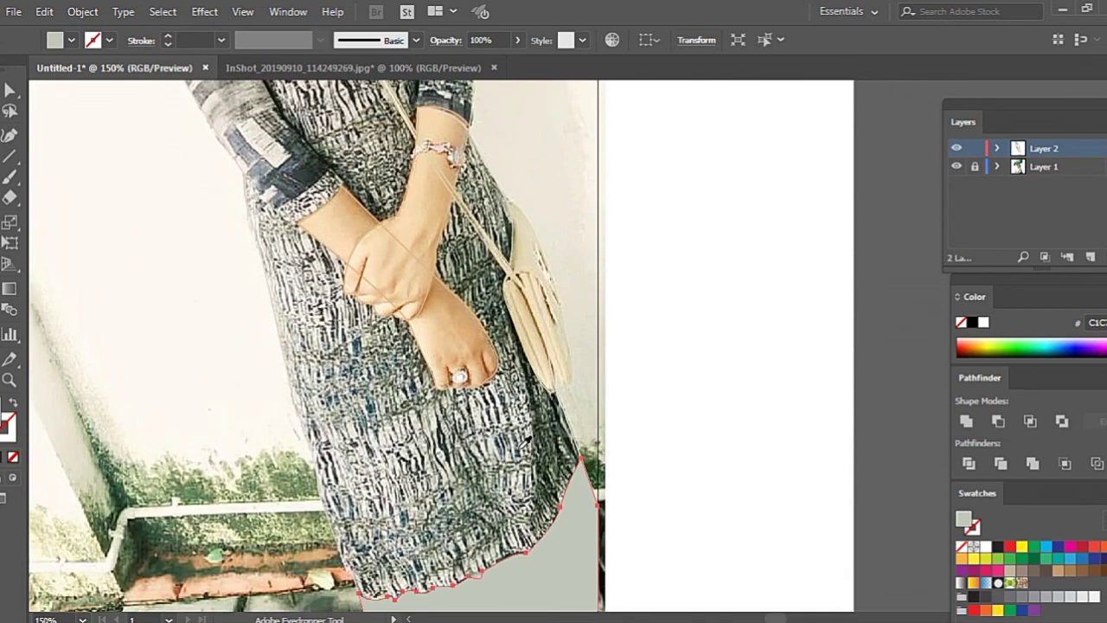
pyautogui.scroll(1, 458, 443)
pyautogui.scroll(1, 390, 444)
pyautogui.scroll(3, 275, 445)
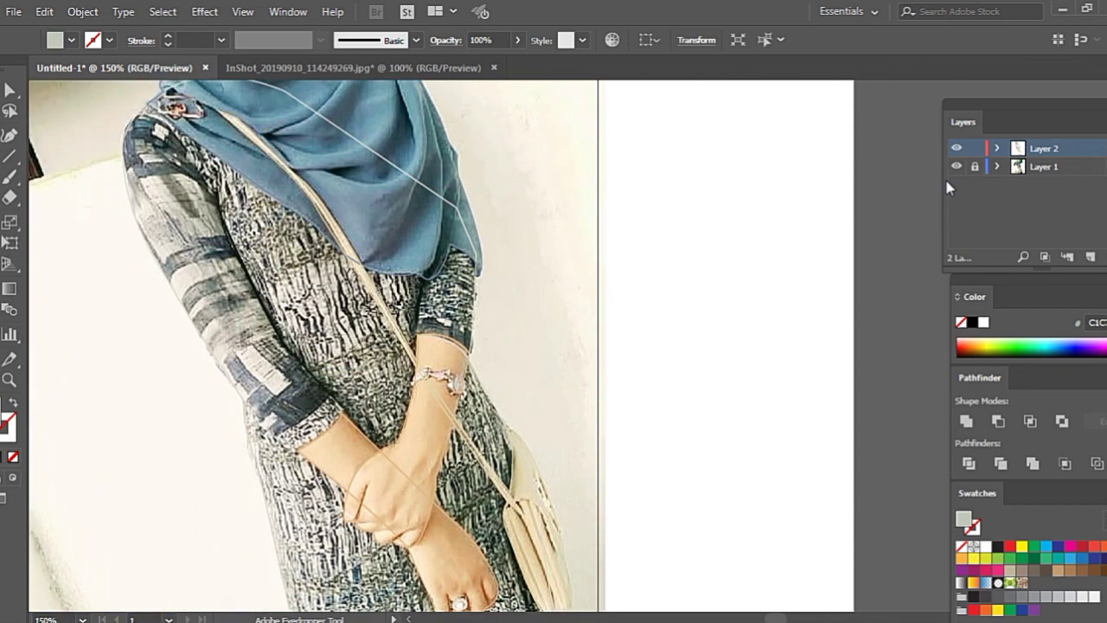
pyautogui.click(954, 168)
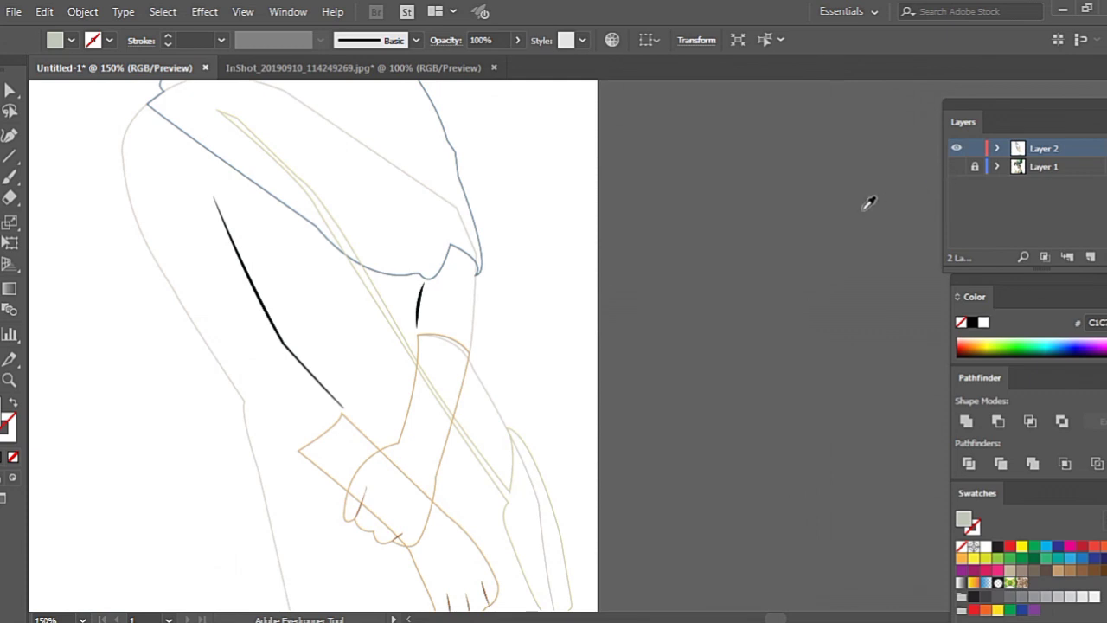
pyautogui.hotkey('ctrl', '-')
pyautogui.hotkey('ctrl', '-')
pyautogui.scroll(1, 803, 294)
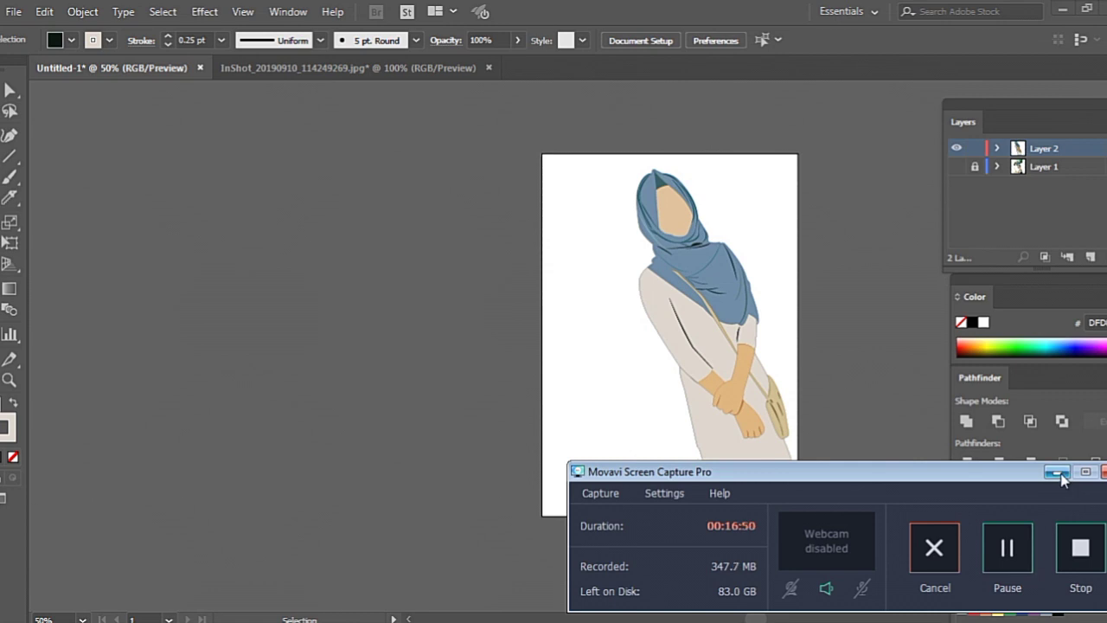
# - Draw a rectangle covering the whole artboard and send it to the back
pyautogui.click(1057, 472)
pyautogui.scroll(3, 791, 475)
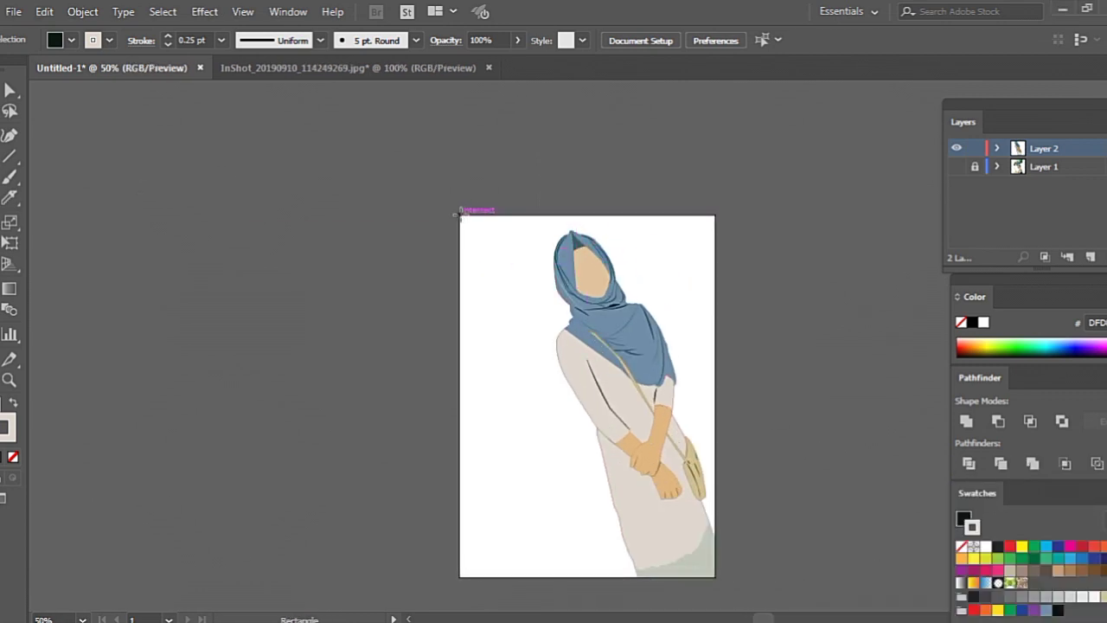
pyautogui.moveTo(459, 215); pyautogui.dragTo(715, 577)
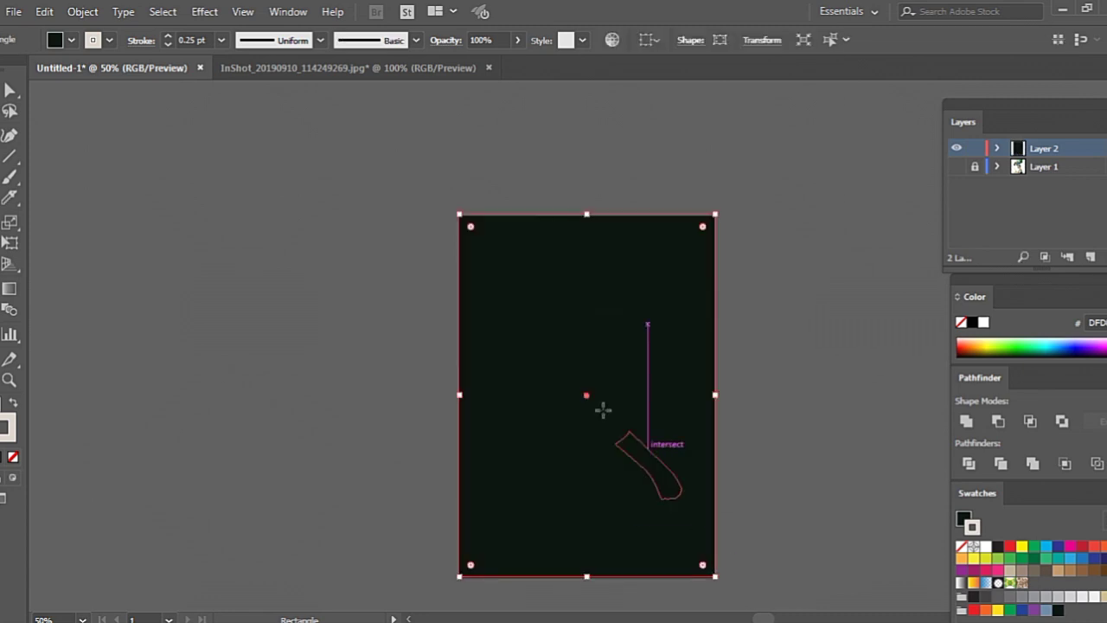
pyautogui.rightClick(594, 393)
pyautogui.click(834, 360)
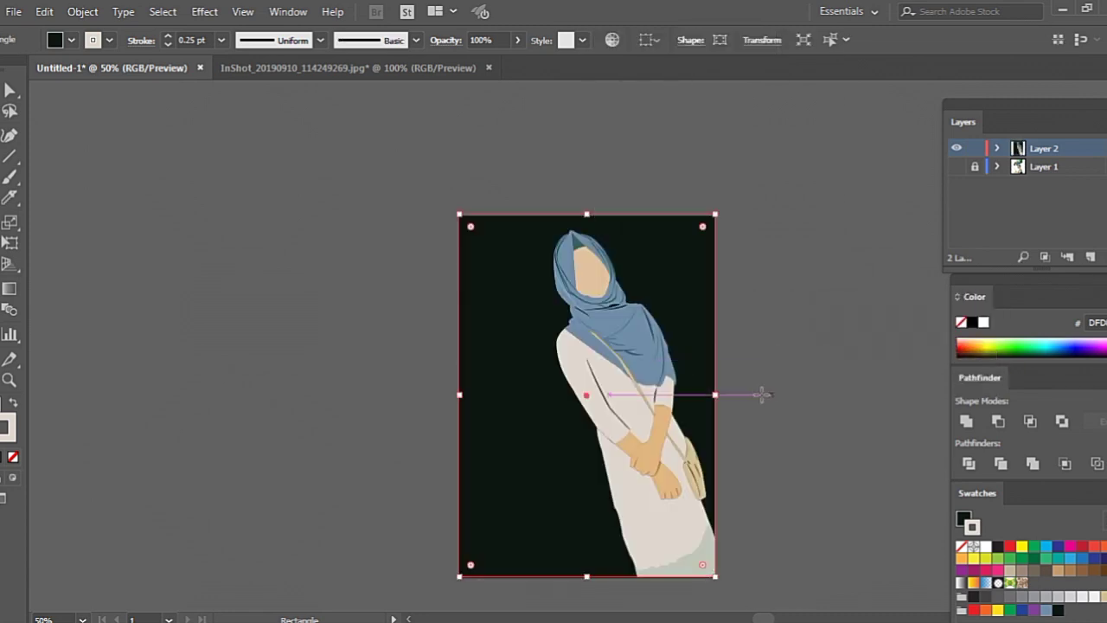
# - Fill the background rectangle with dark teal sampled from the hijab
pyautogui.scroll(1, 714, 399)
pyautogui.scroll(1, 714, 400)
pyautogui.scroll(4, 717, 390)
pyautogui.scroll(1, 484, 282)
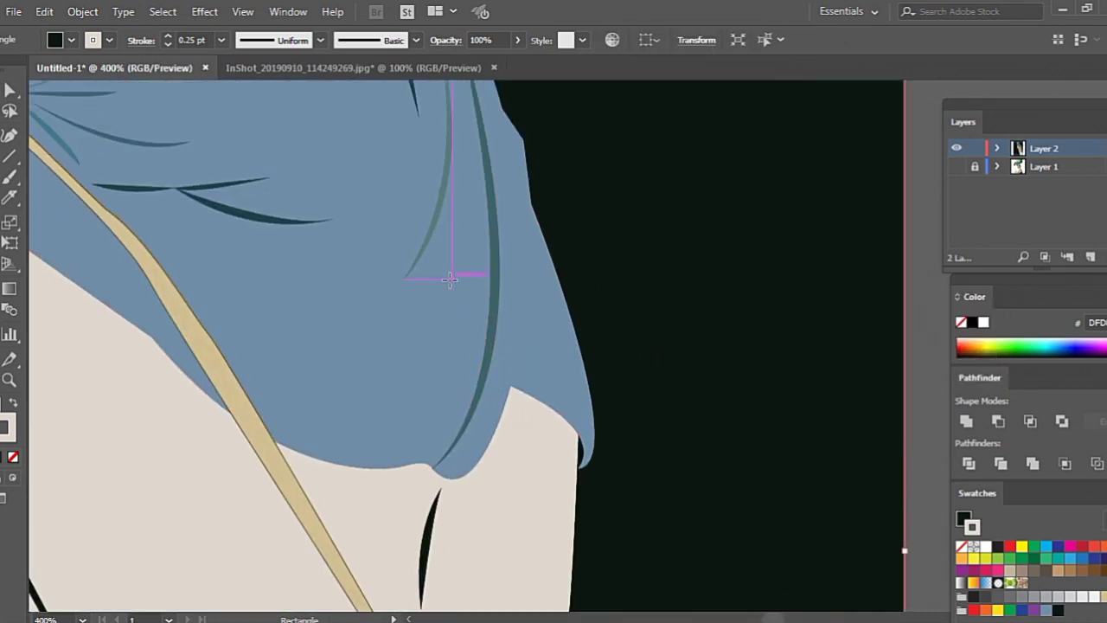
pyautogui.press('i')
pyautogui.click(497, 264)
pyautogui.scroll(-4, 509, 271)
# - Give the background rectangle a radial gradient whose end colour is teal
pyautogui.scroll(-2, 187, 348)
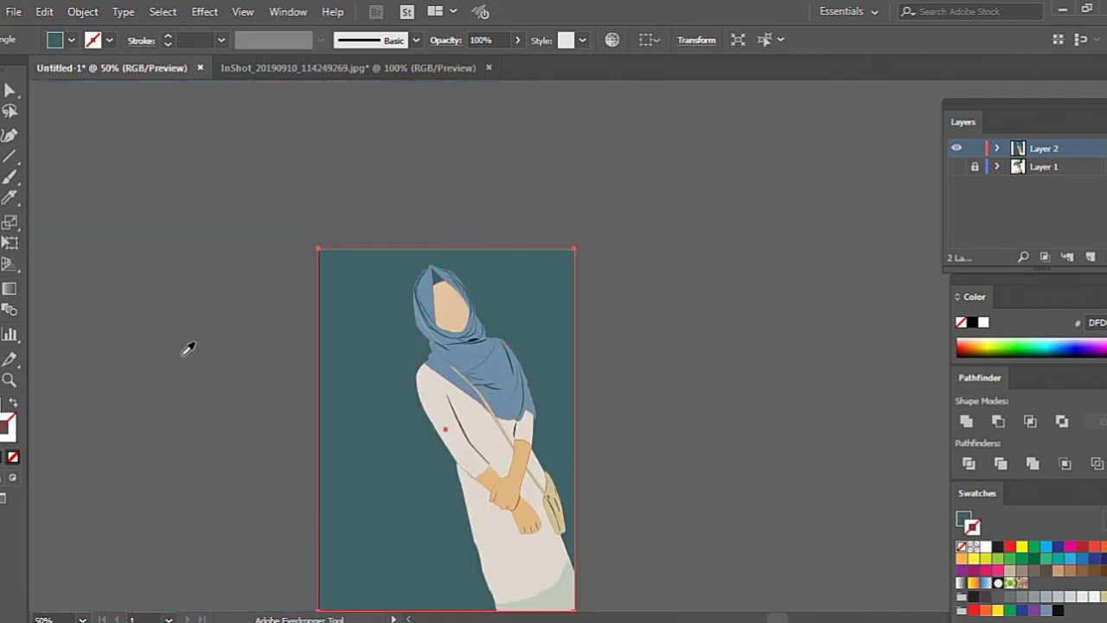
pyautogui.press('.')
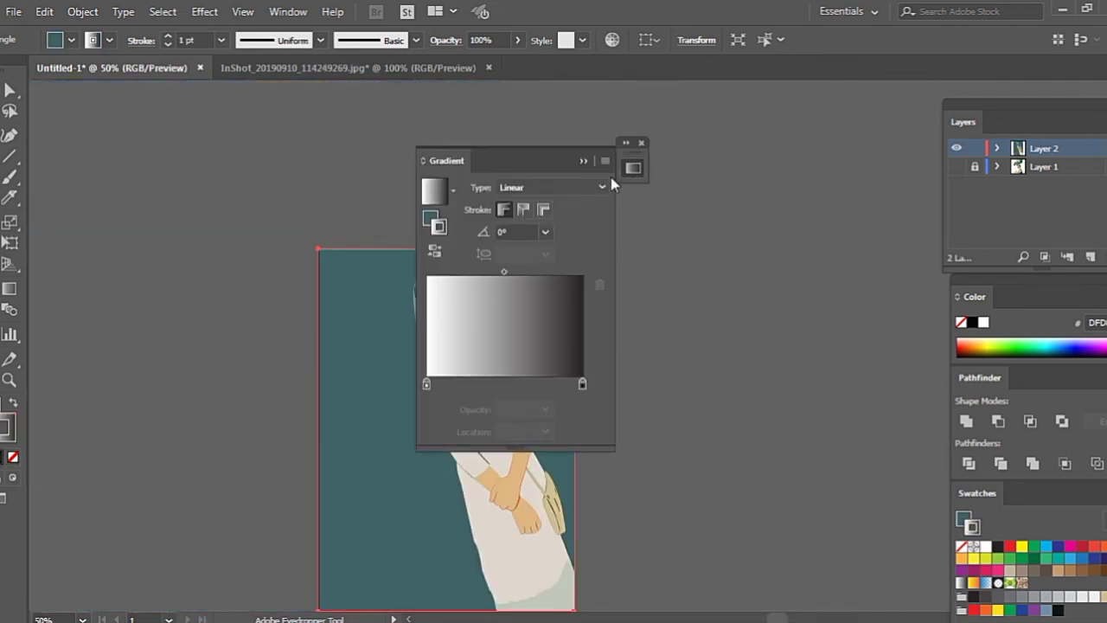
pyautogui.click(641, 142)
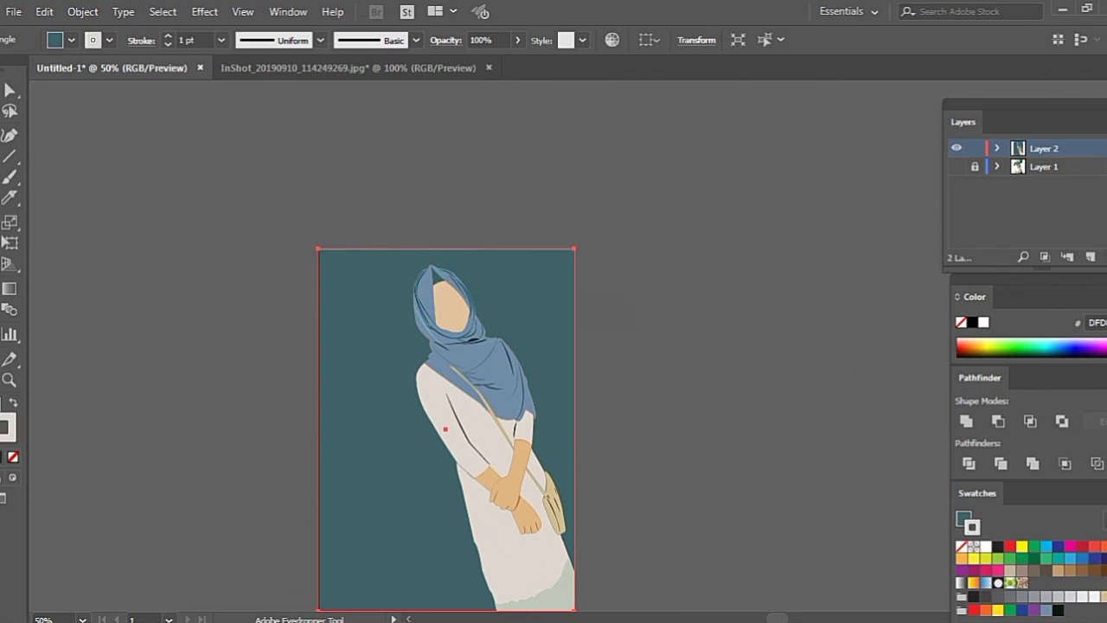
pyautogui.press('v')
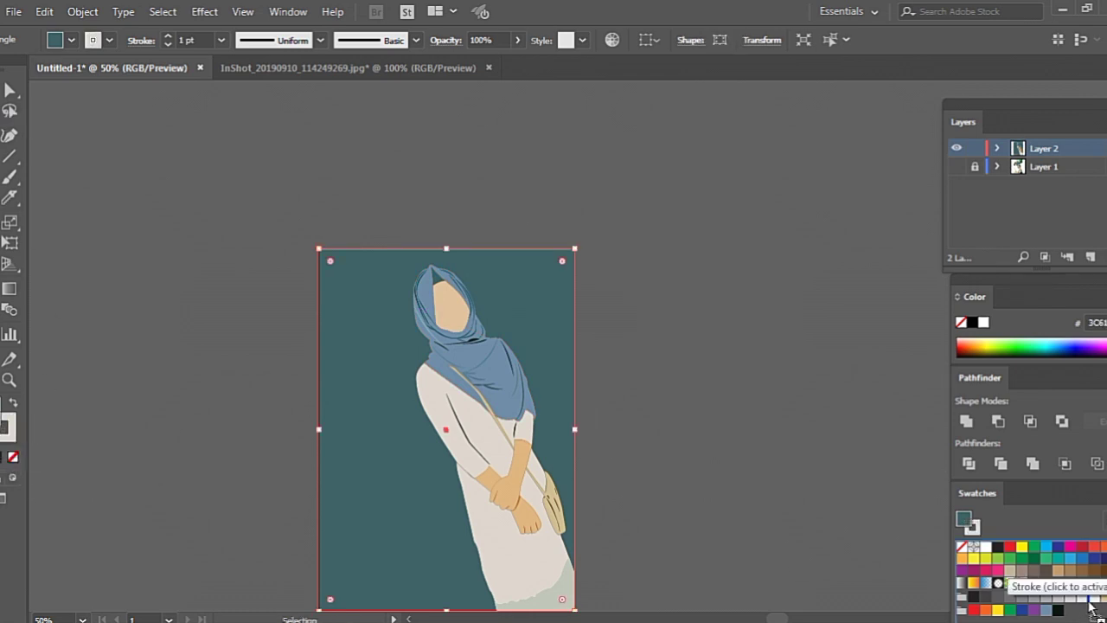
pyautogui.scroll(-1, 134, 357)
pyautogui.click(1, 457)
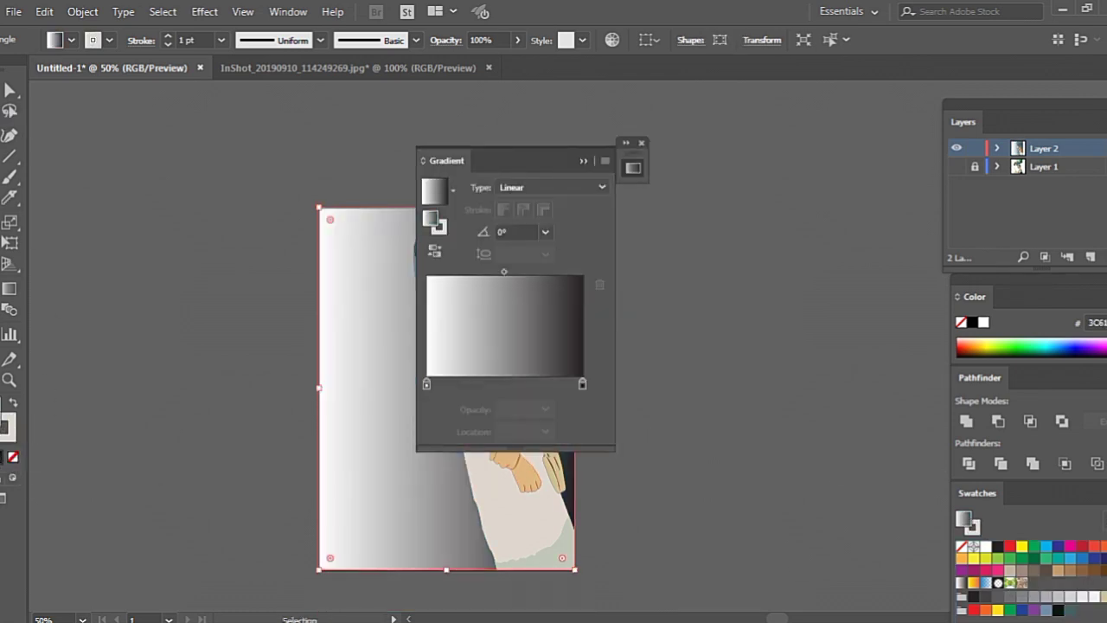
pyautogui.moveTo(1056, 609); pyautogui.dragTo(583, 385)
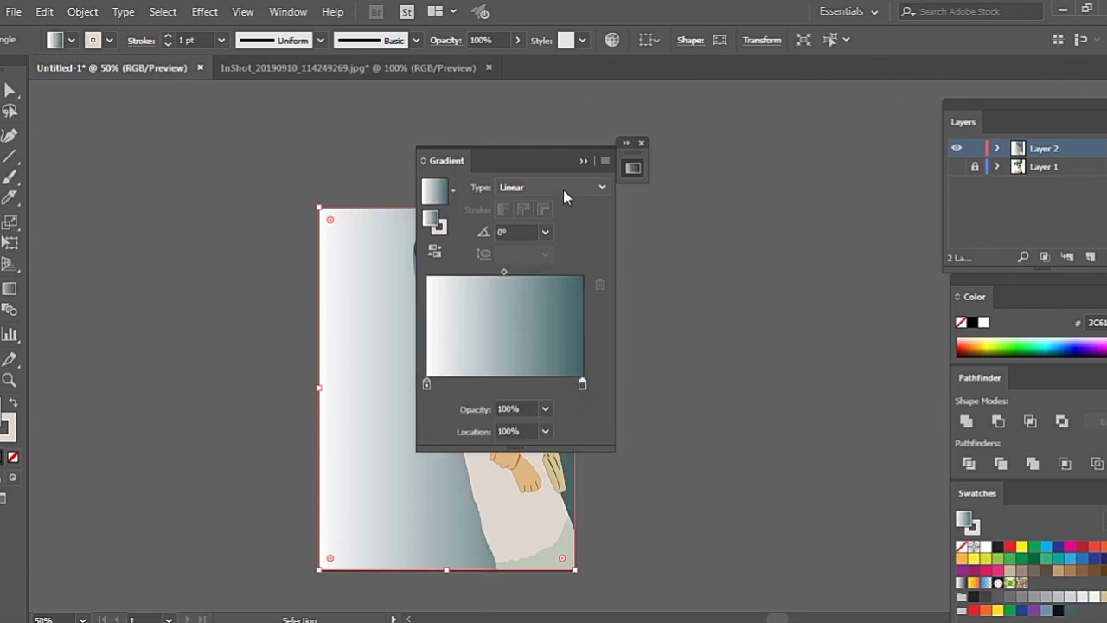
pyautogui.click(563, 188)
pyautogui.click(553, 214)
pyautogui.click(640, 144)
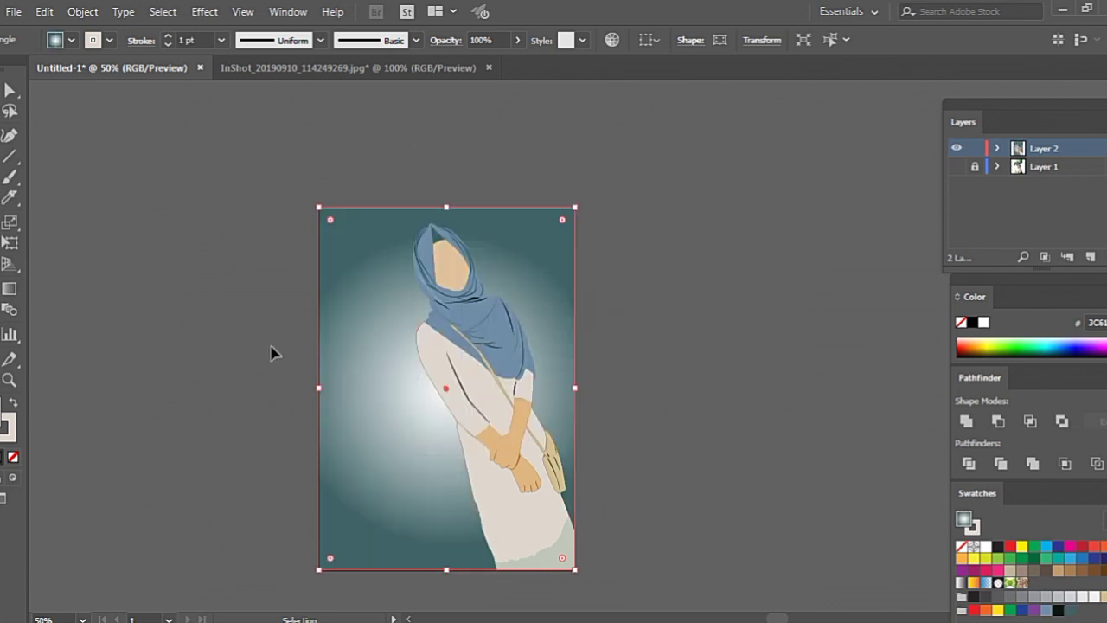
# - Enlarge the radial gradient with the Gradient tool for a softer falloff
pyautogui.press('g')
pyautogui.hotkey('ctrl', '-')
pyautogui.moveTo(360, 375); pyautogui.dragTo(243, 374)
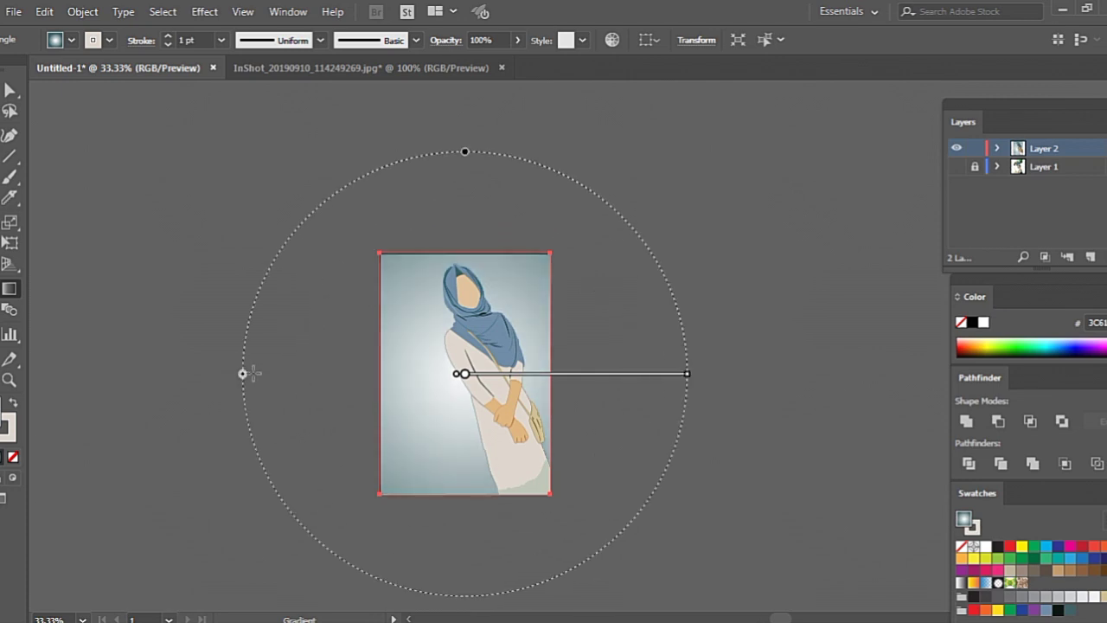
# - Finish gradient editing and select the whole woman's figure group
pyautogui.press('v')
pyautogui.click(187, 262)
pyautogui.scroll(2, 323, 310)
pyautogui.scroll(1, 324, 310)
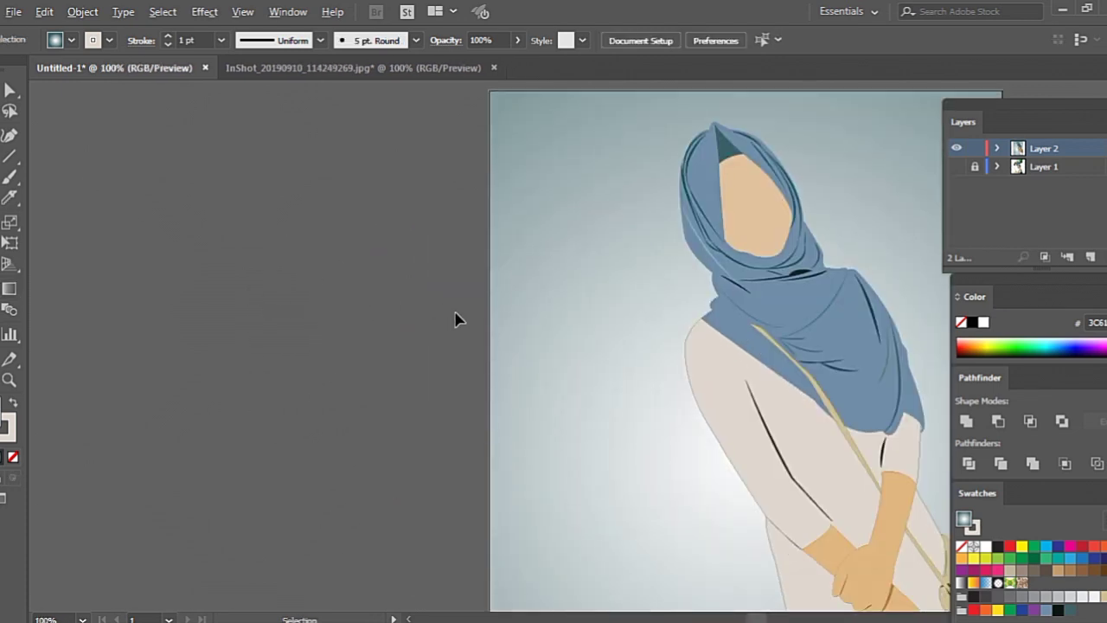
pyautogui.keyDown('alt'); pyautogui.scroll(-1, 458, 320); pyautogui.keyUp('alt')
pyautogui.click(549, 385)
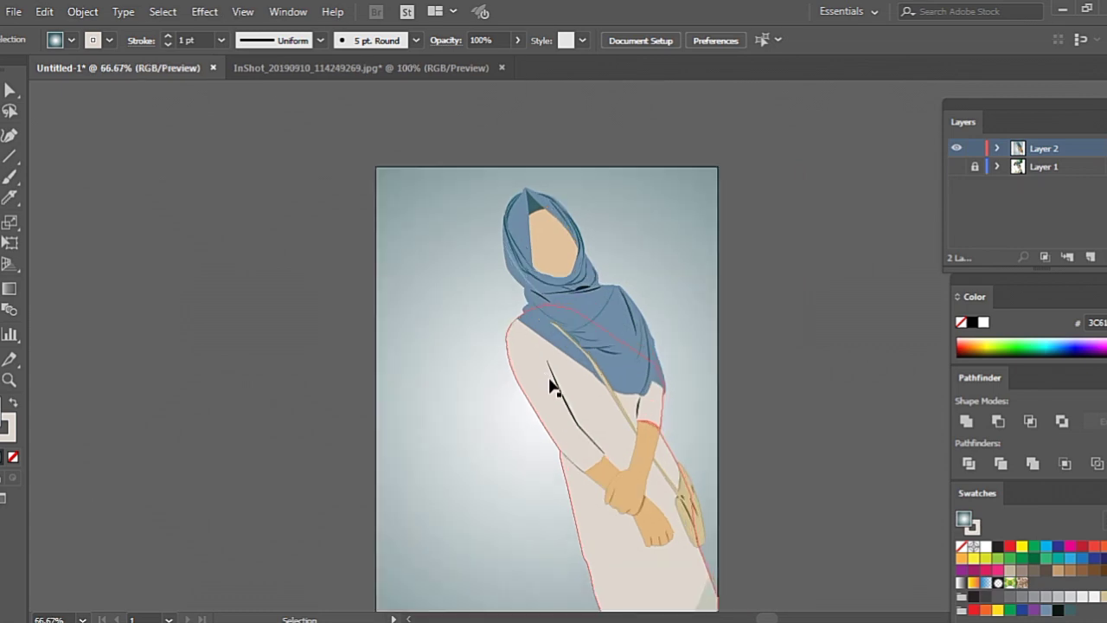
pyautogui.scroll(-1, 575, 381)
pyautogui.click(598, 375)
pyautogui.keyDown('alt'); pyautogui.scroll(-1, 640, 385); pyautogui.keyUp('alt')
# - Rotate the figure about 17° to stand upright and nudge it centred over the background
pyautogui.moveTo(705, 552); pyautogui.dragTo(654, 563)
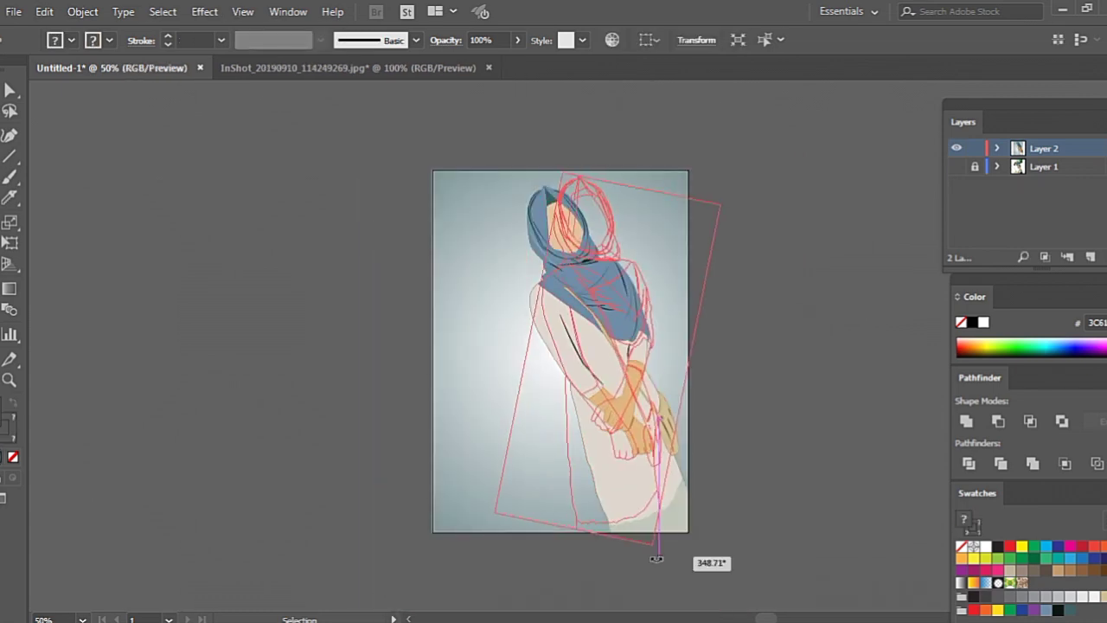
pyautogui.moveTo(630, 388); pyautogui.dragTo(593, 428)
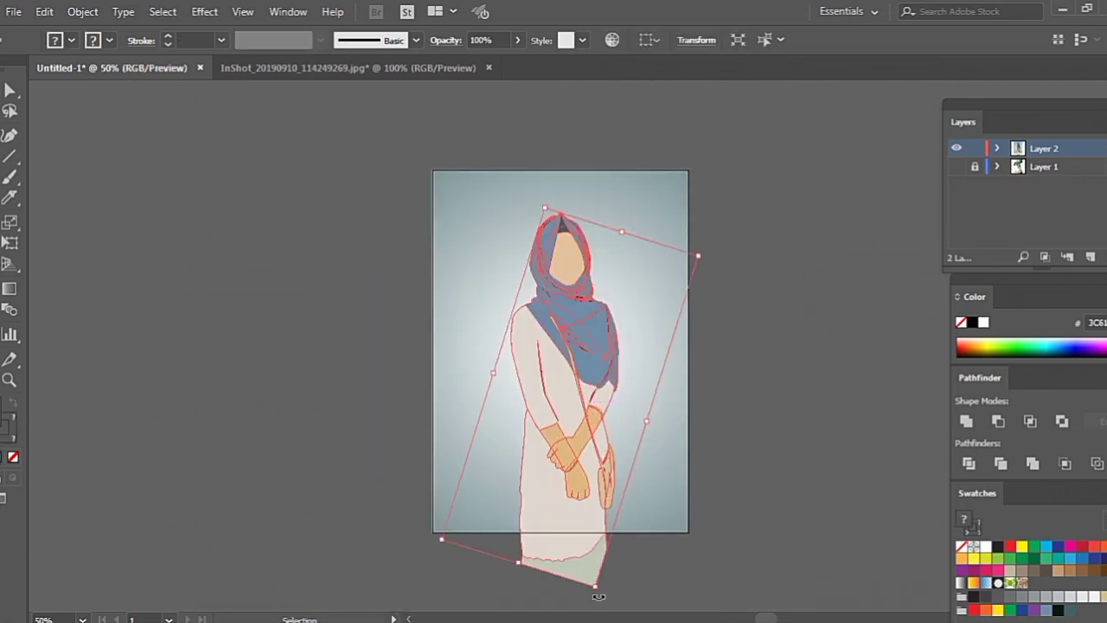
pyautogui.moveTo(598, 596); pyautogui.dragTo(608, 593)
pyautogui.moveTo(596, 464); pyautogui.dragTo(585, 452)
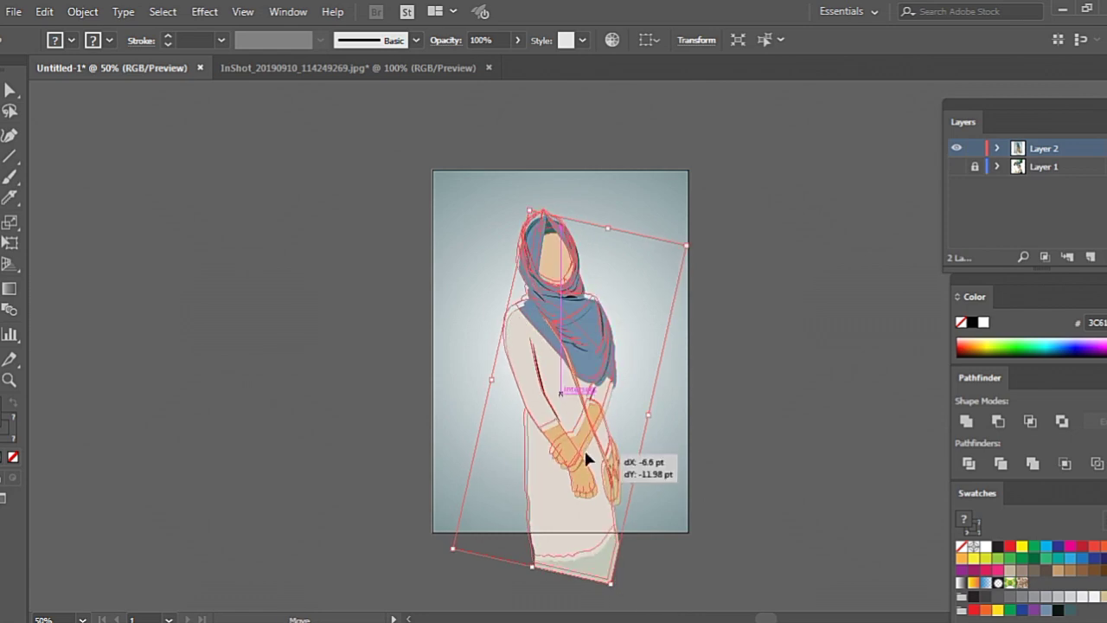
pyautogui.click(791, 452)
pyautogui.scroll(1, 791, 451)
pyautogui.scroll(2, 761, 432)
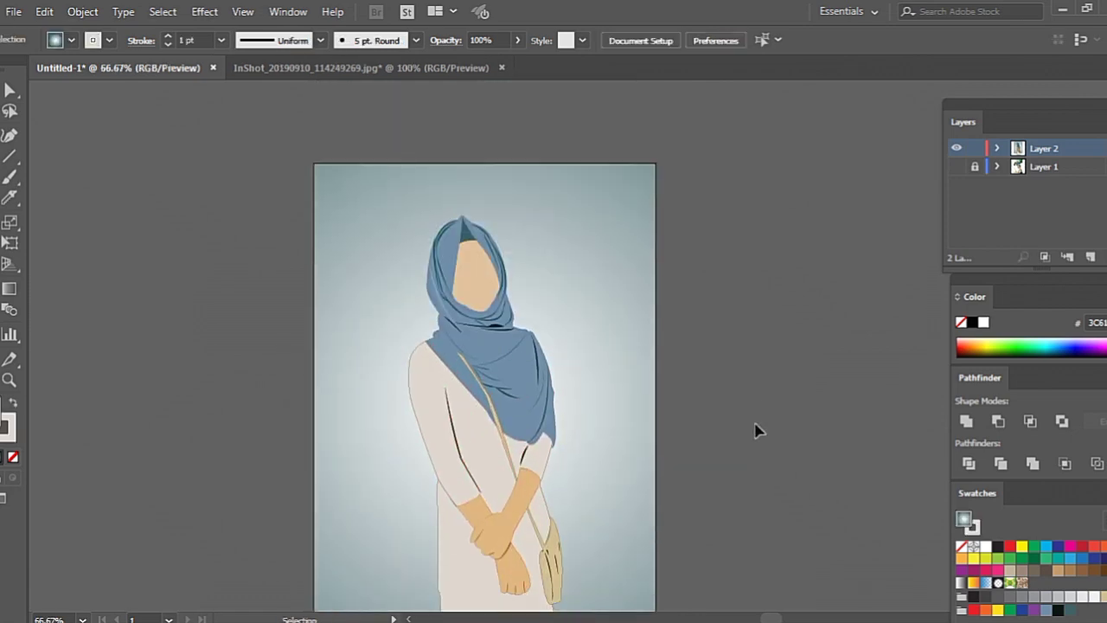
pyautogui.scroll(-1, 754, 429)
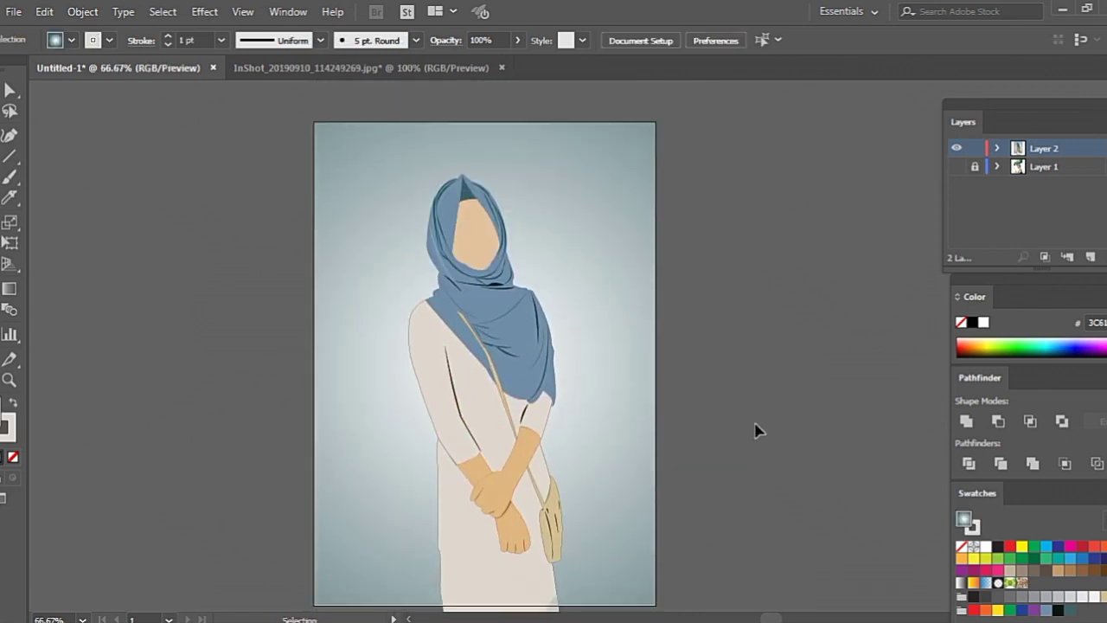
# - Type a small Instagram credit line and place it at the artboard's bottom centre
pyautogui.click(5, 173)
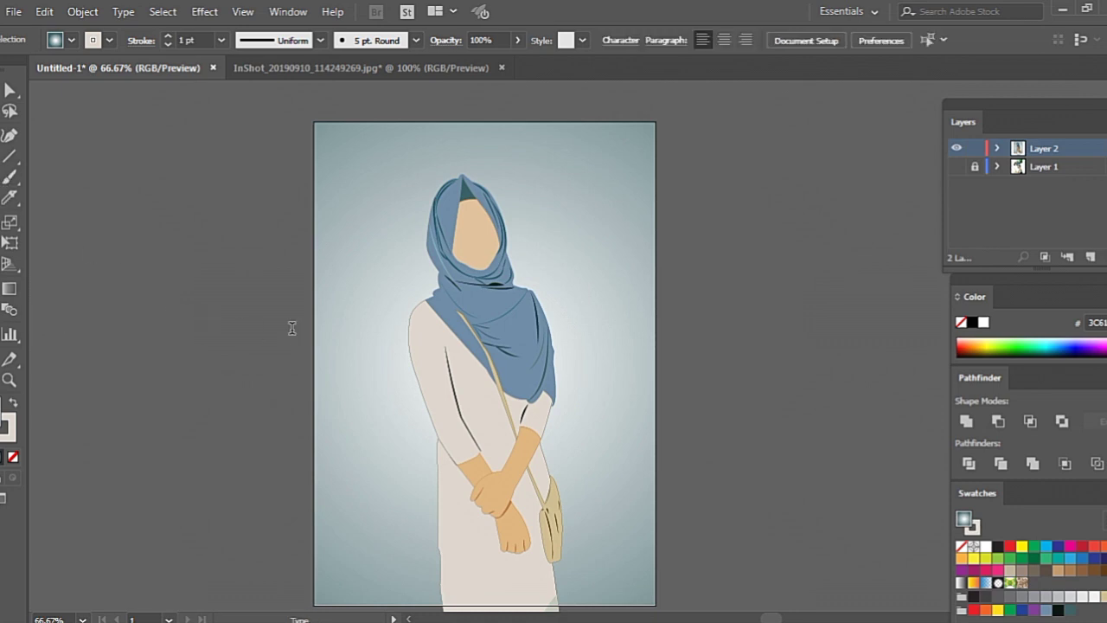
pyautogui.click(197, 307)
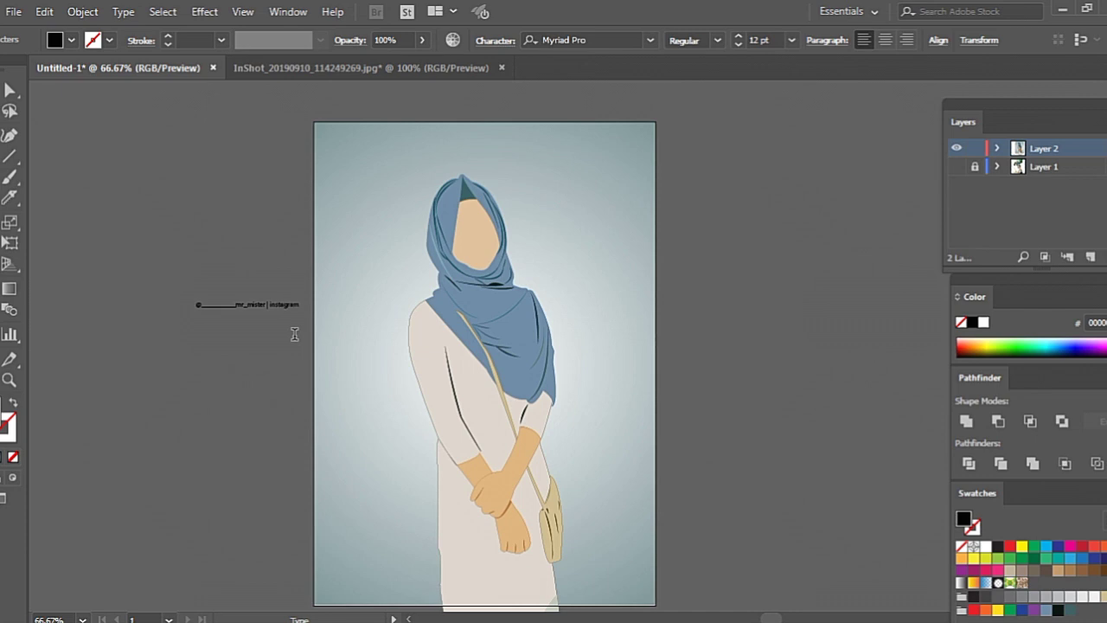
pyautogui.click(247, 305)
pyautogui.moveTo(282, 307); pyautogui.dragTo(525, 594)
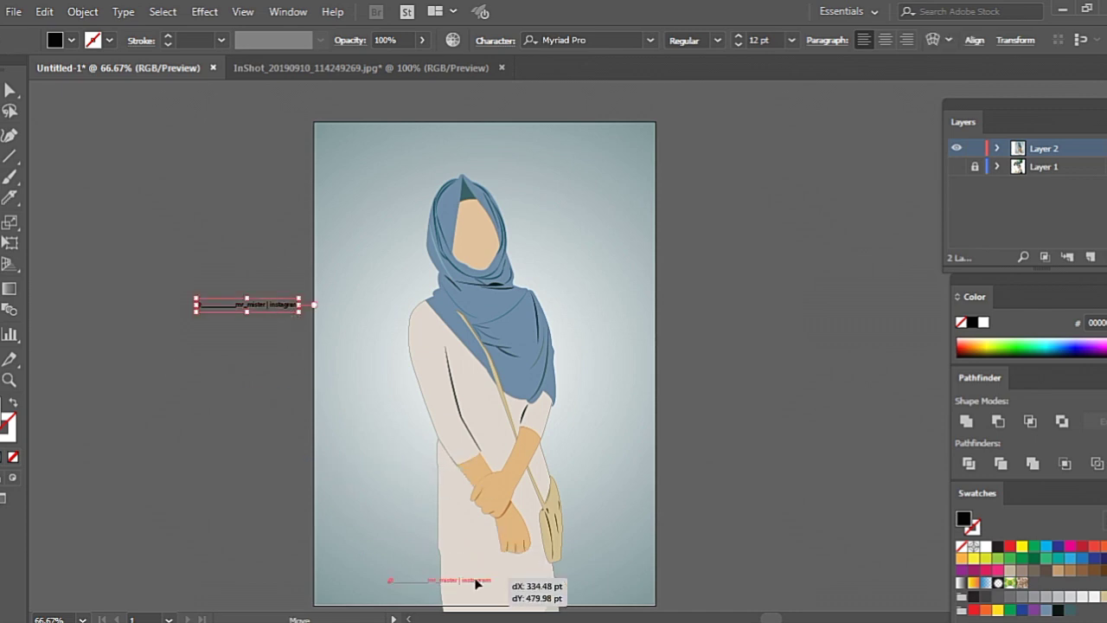
pyautogui.click(726, 560)
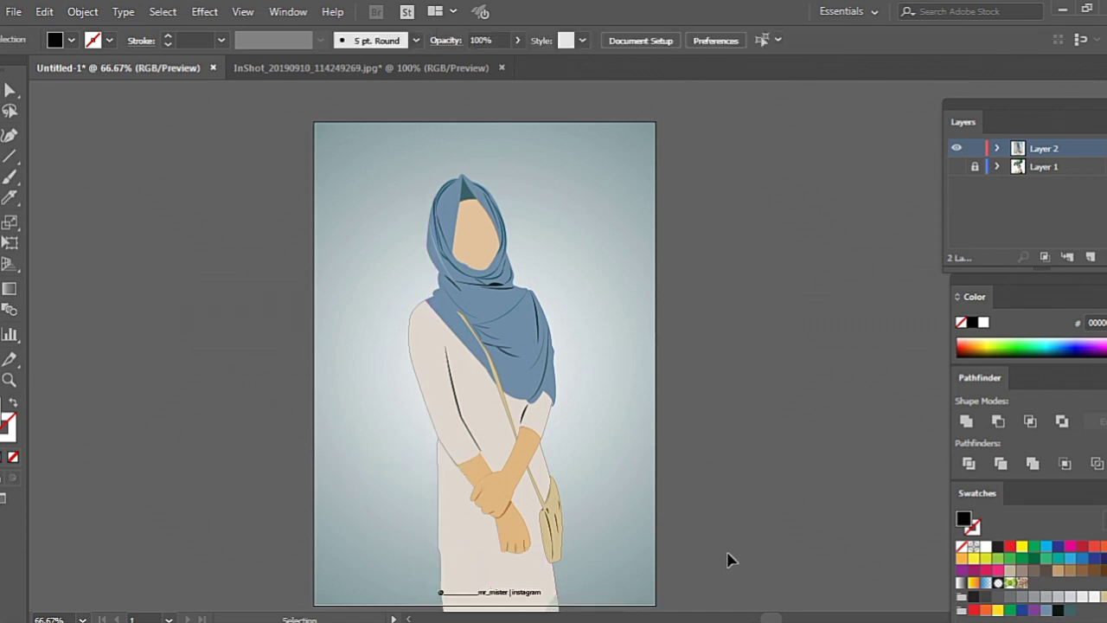